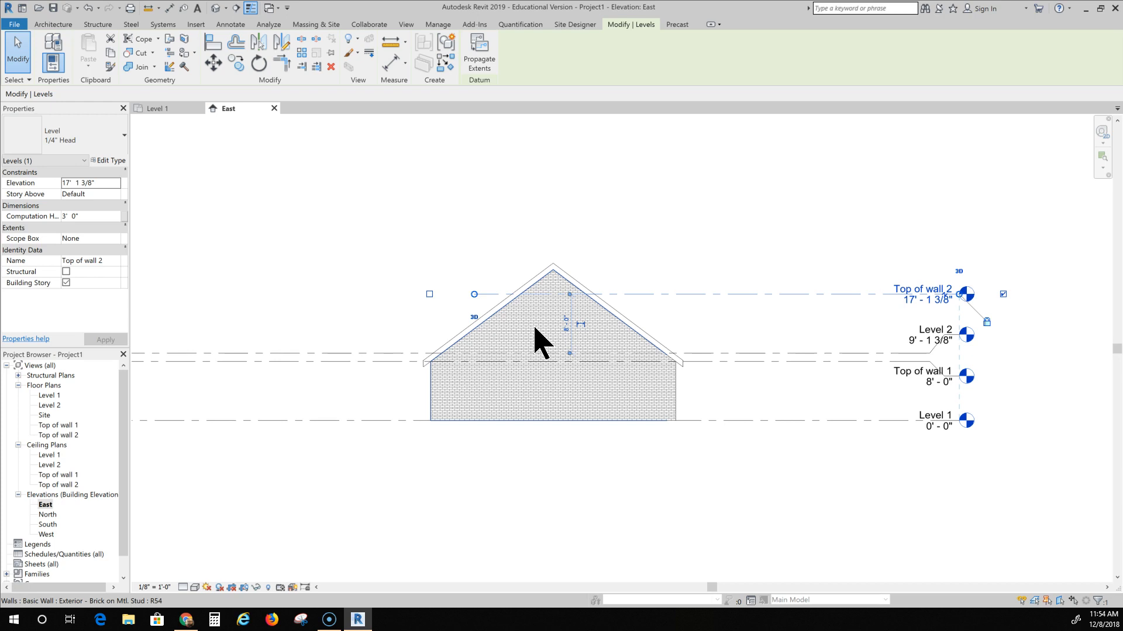
Step: Examine the dormer reference photos in the browser, and return to the Revit model
scroll(535, 330, "up", 2)
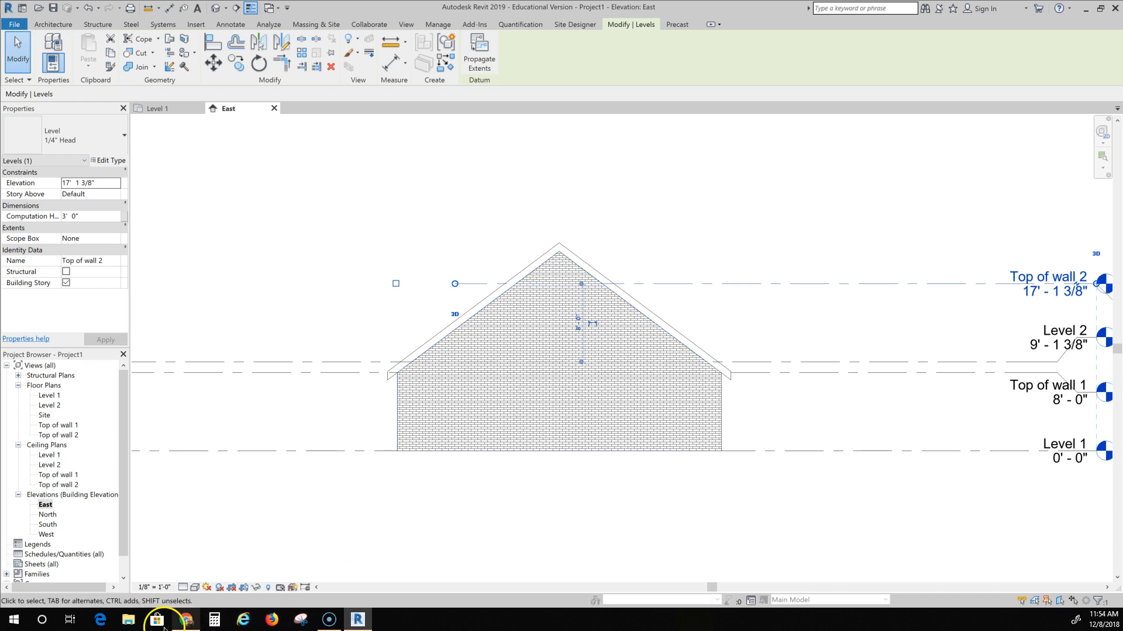
left_click(185, 621)
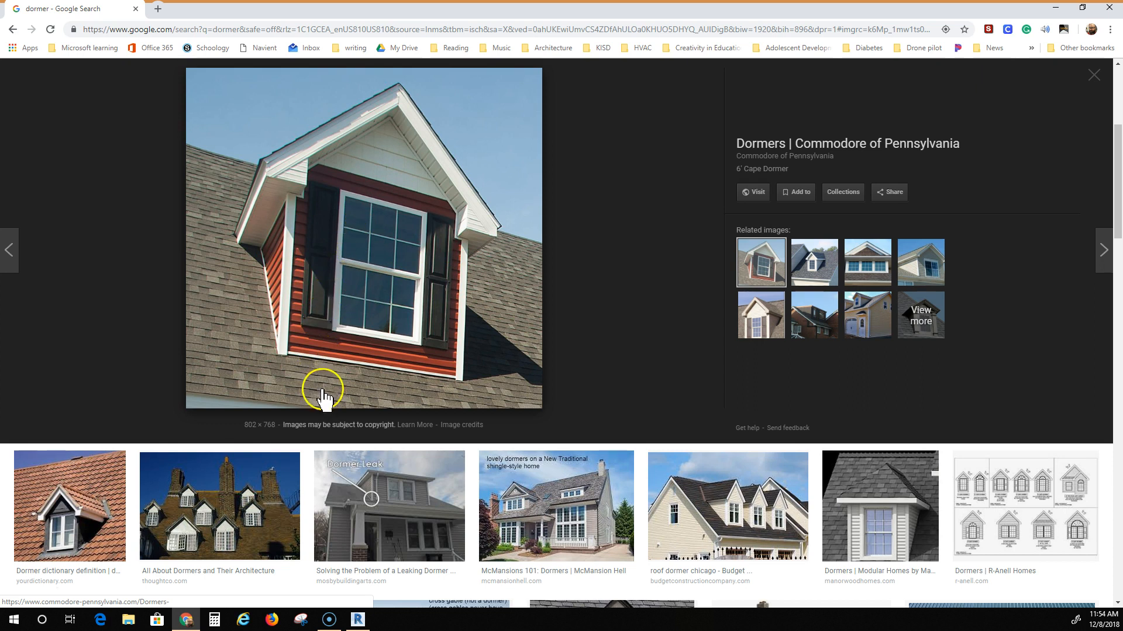
scroll(240, 372, "down", 2)
scroll(240, 372, "up", 2)
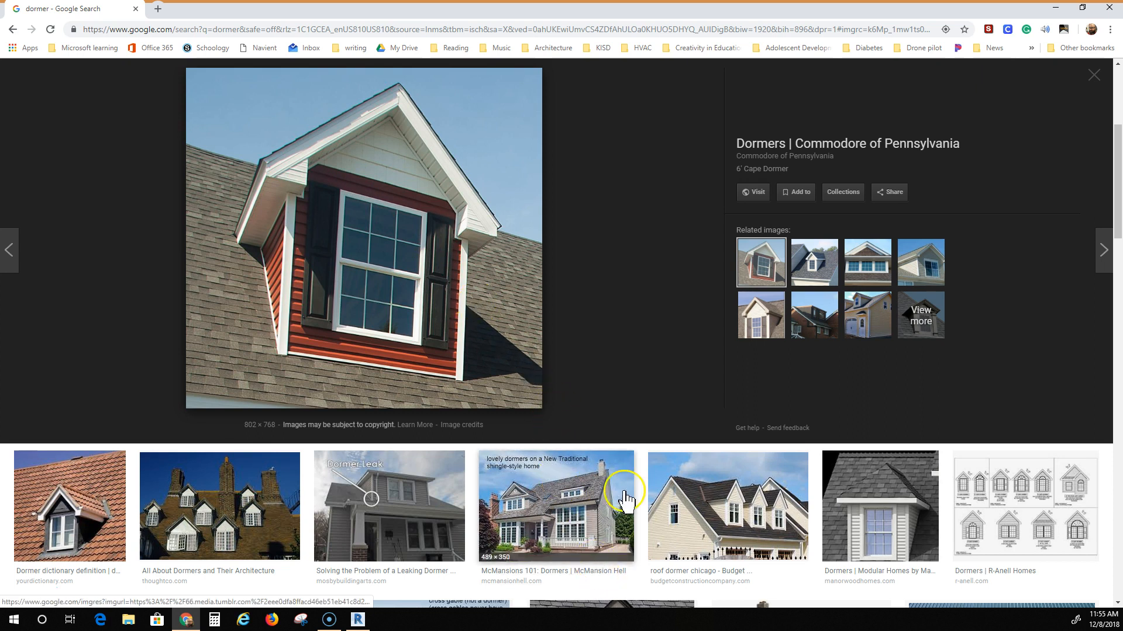
left_click(1056, 8)
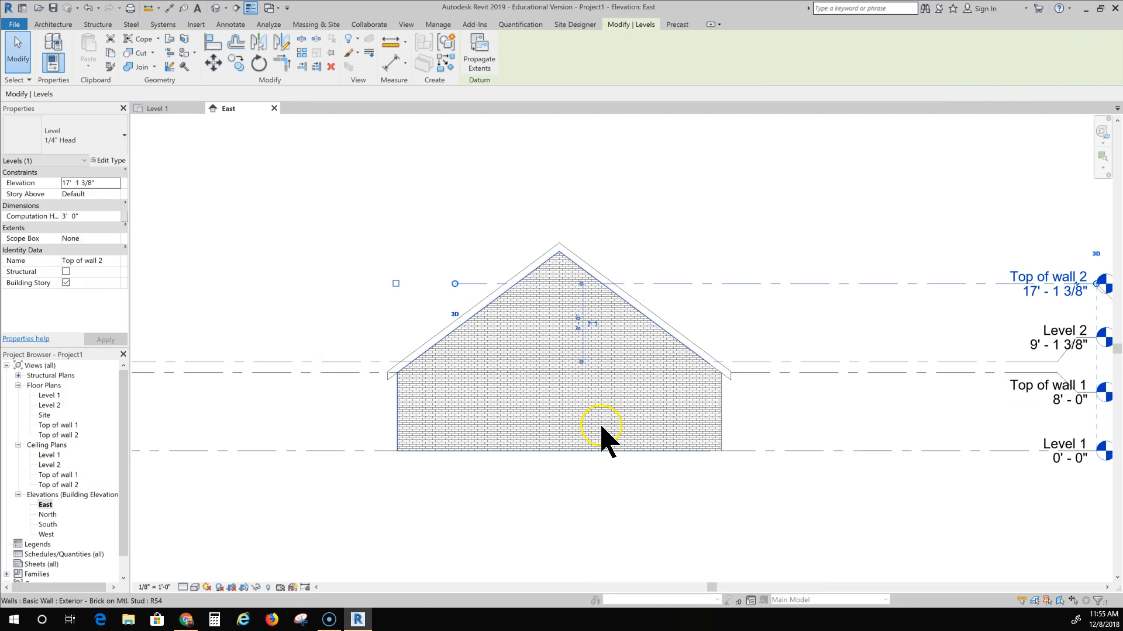
Step: Open the Top of wall 2 floor plan
scroll(601, 427, "down", 1)
middle_click_drag(521, 462, 349, 476)
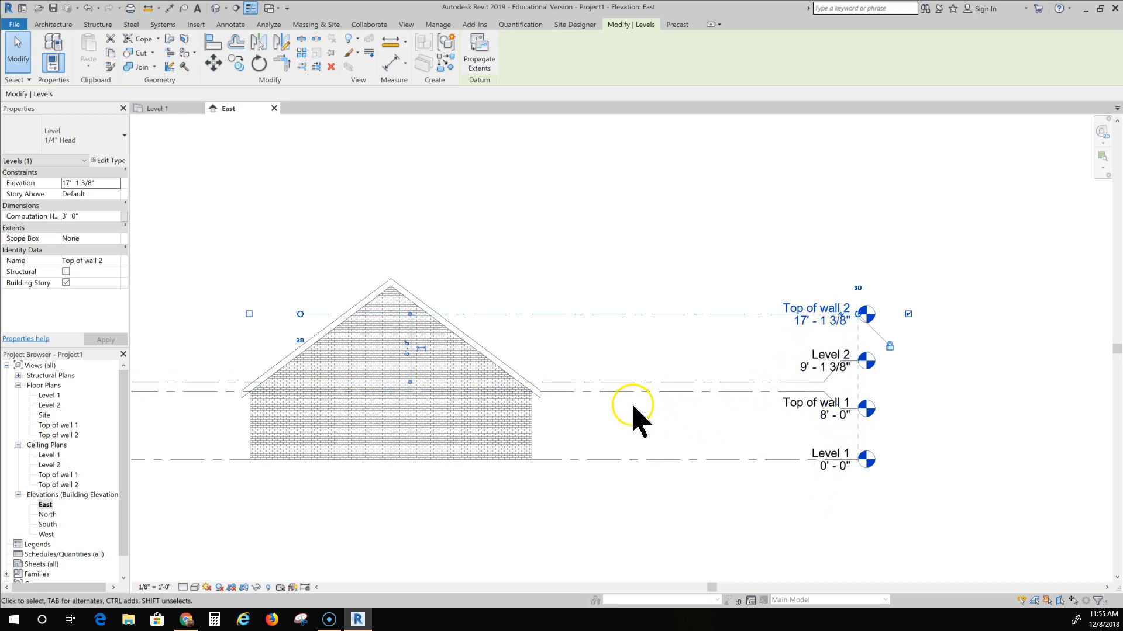
scroll(264, 529, "down", 1)
middle_click_drag(264, 529, 448, 529)
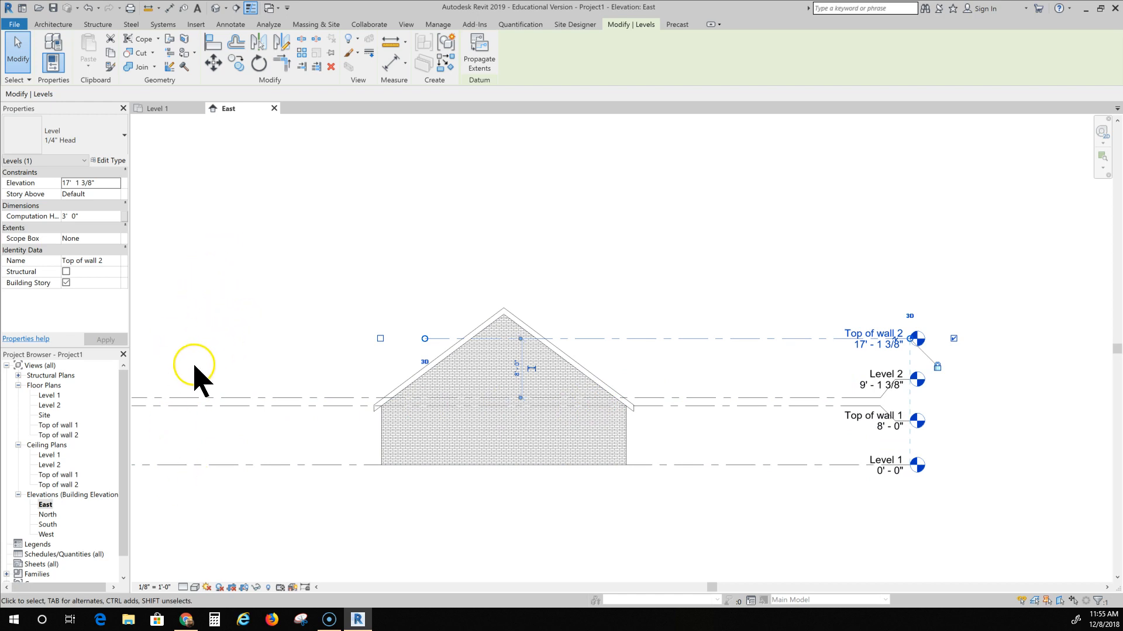
double_click(59, 436)
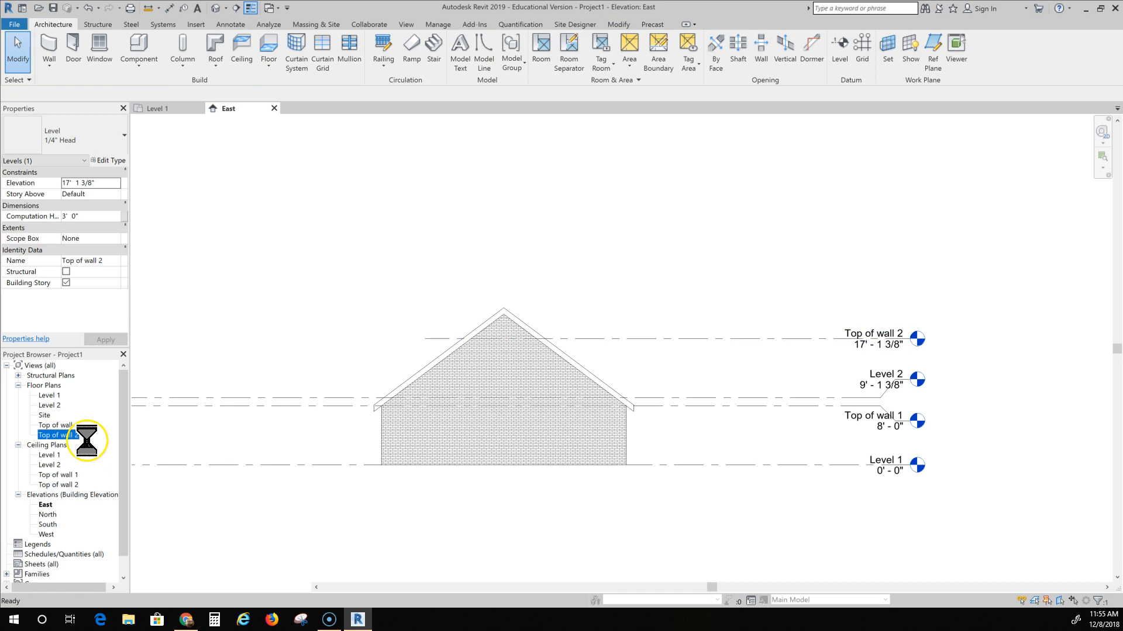
middle_click_drag(593, 388, 431, 470)
scroll(358, 458, "up", 4)
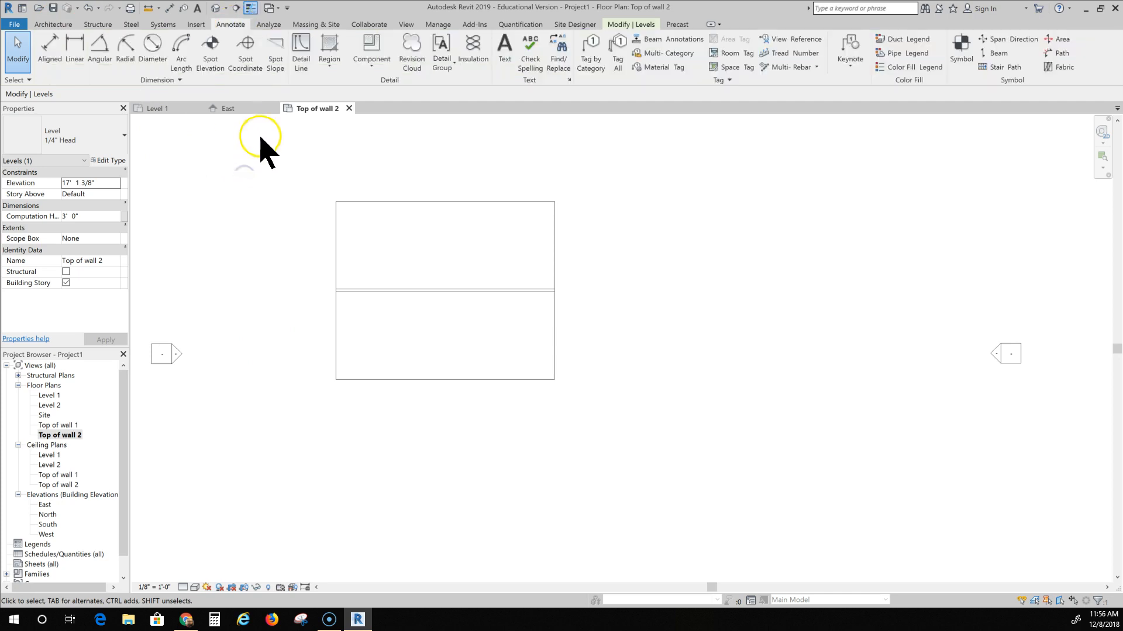
Step: Draw a vertical detail line through the roof plan's midpoint, continuing along the lower roof edge to its right corner
left_click(301, 45)
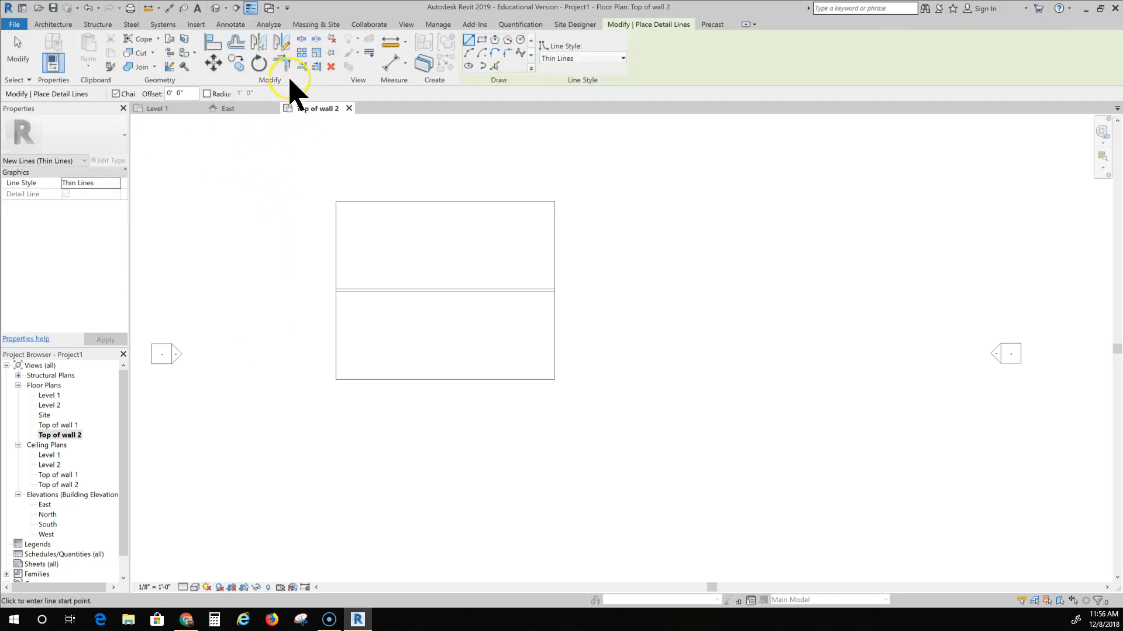
left_click(234, 24)
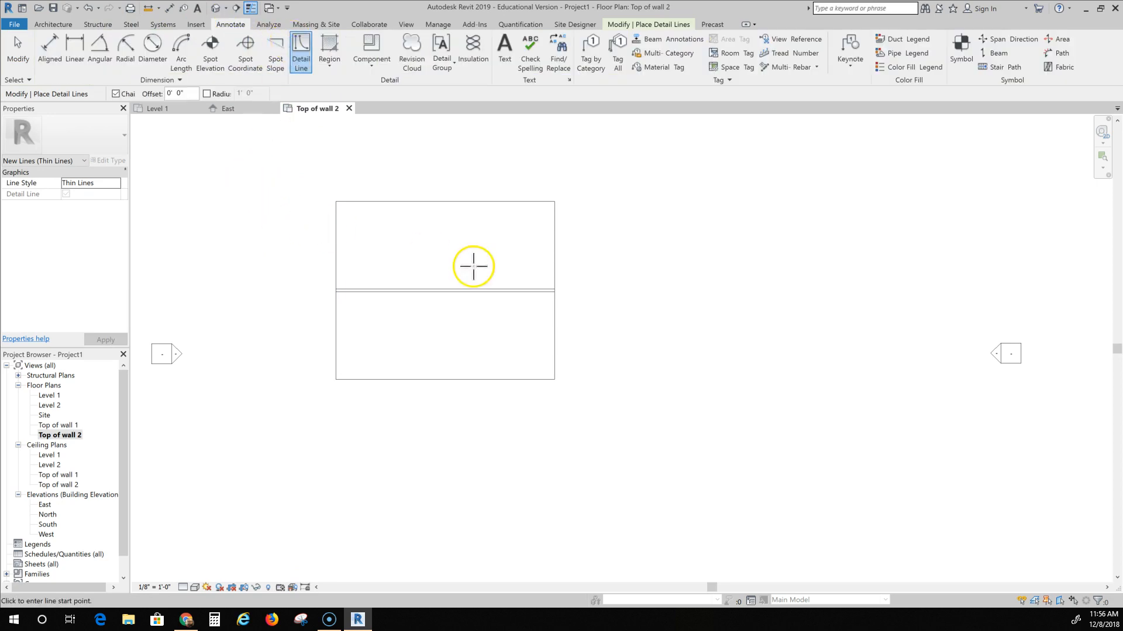
left_click(445, 201)
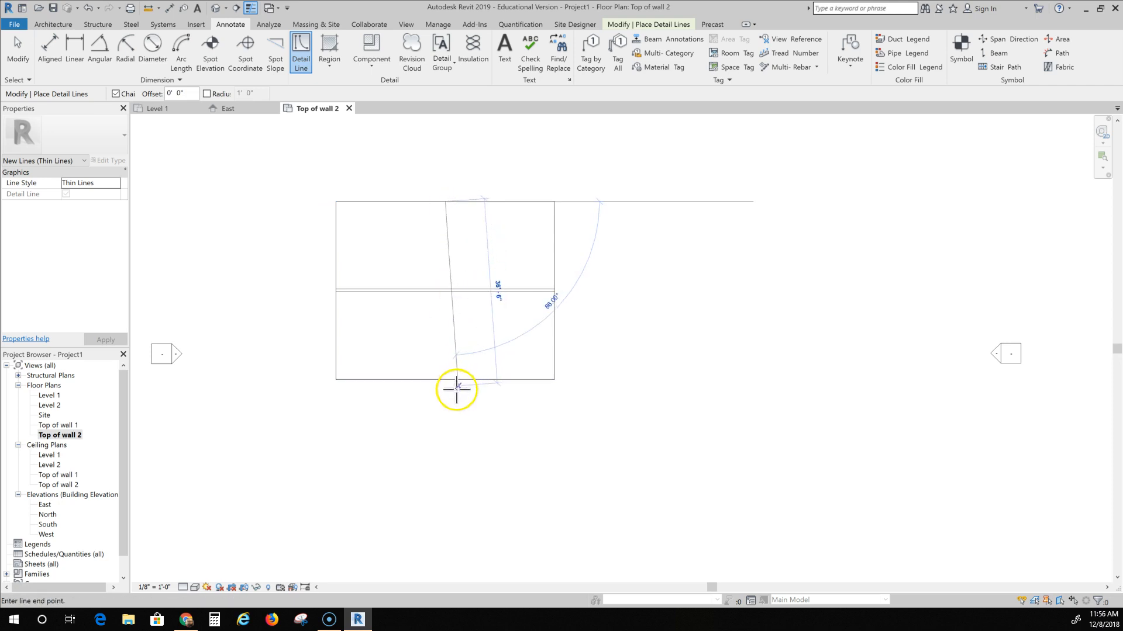
left_click(448, 383)
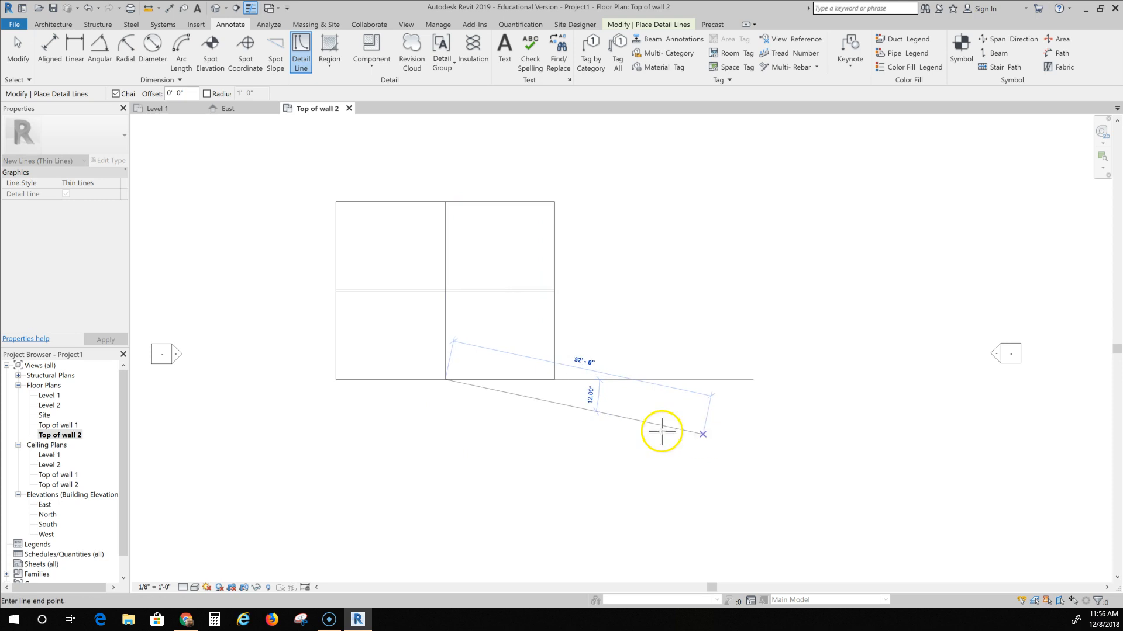
left_click(555, 380)
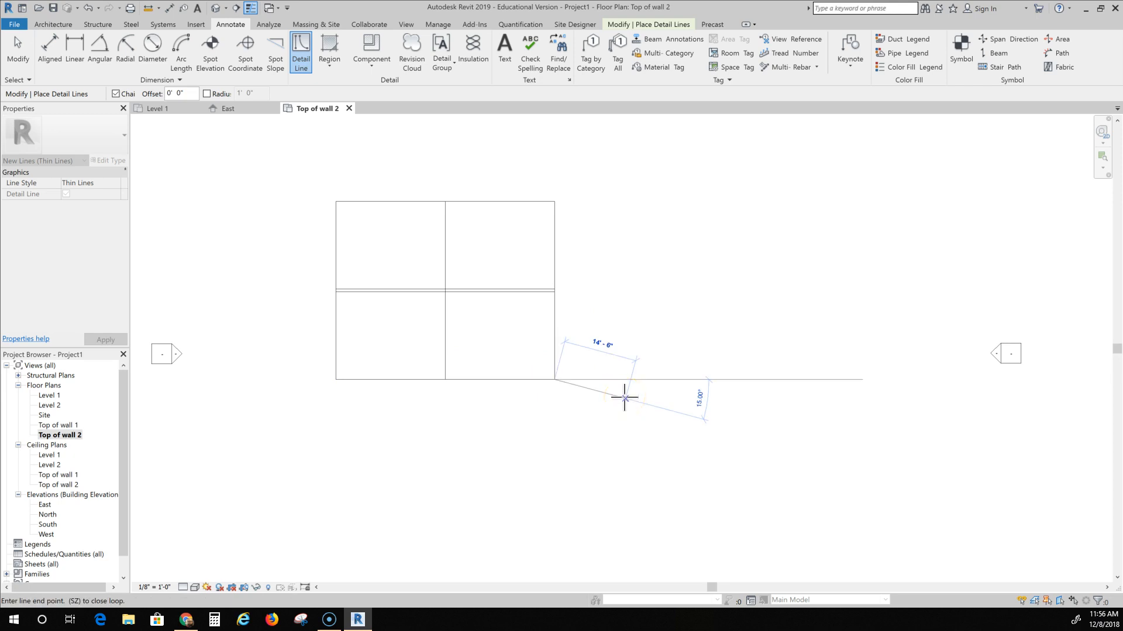
key("Escape")
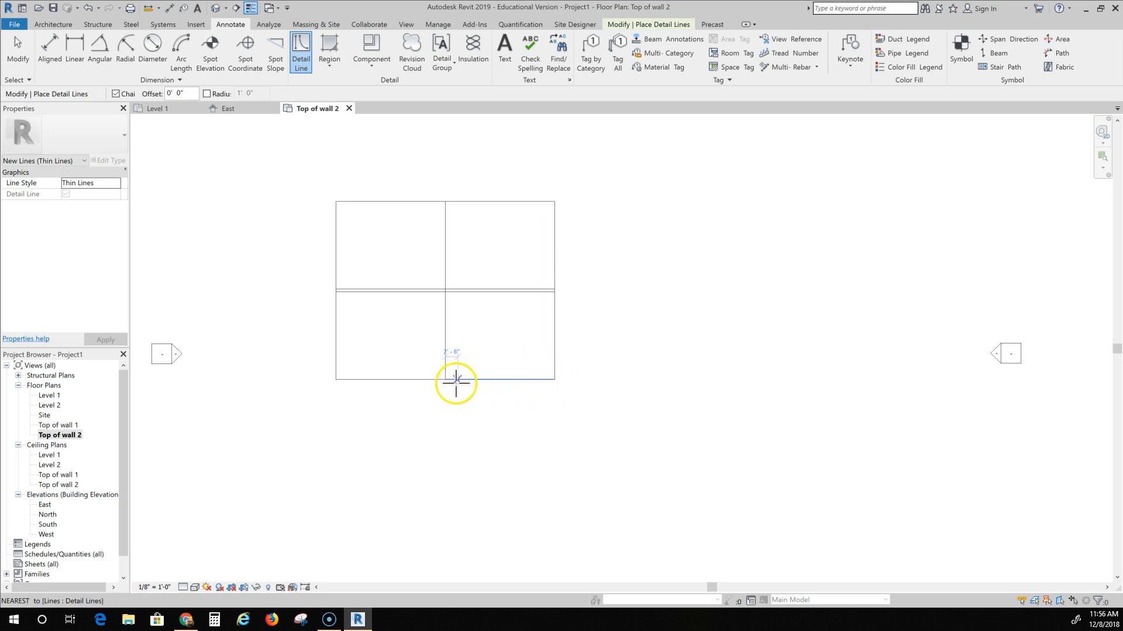
Step: Draw a vertical detail line about 21'-0" long from the midpoint of the lower edge's right half up past the ridge
left_click(499, 379)
left_click(495, 273)
key("Escape")
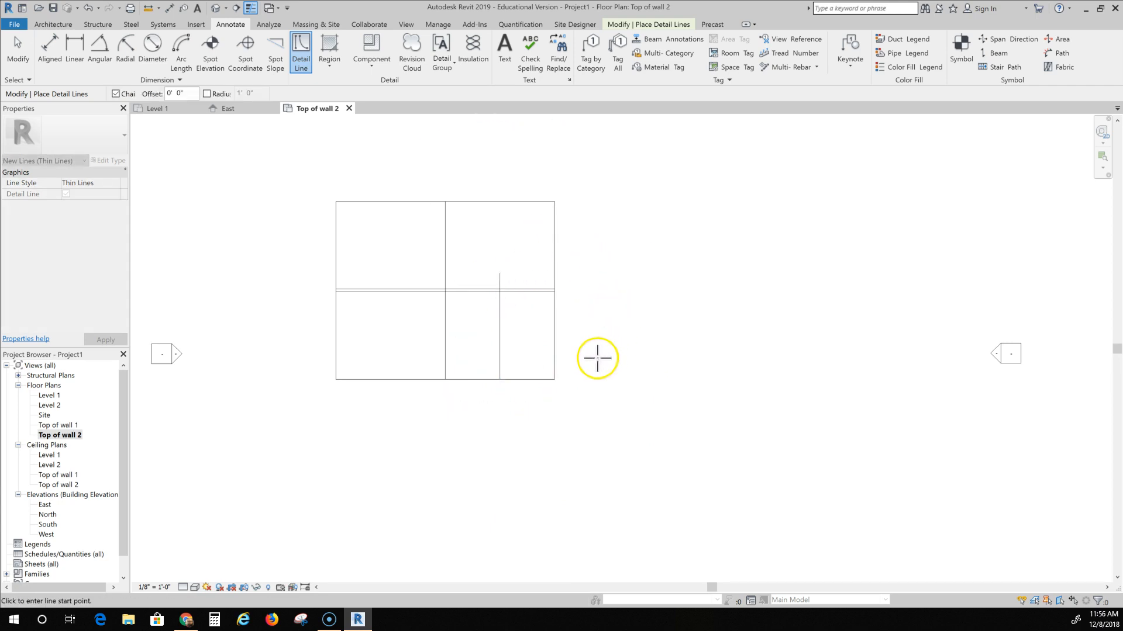
key("Escape")
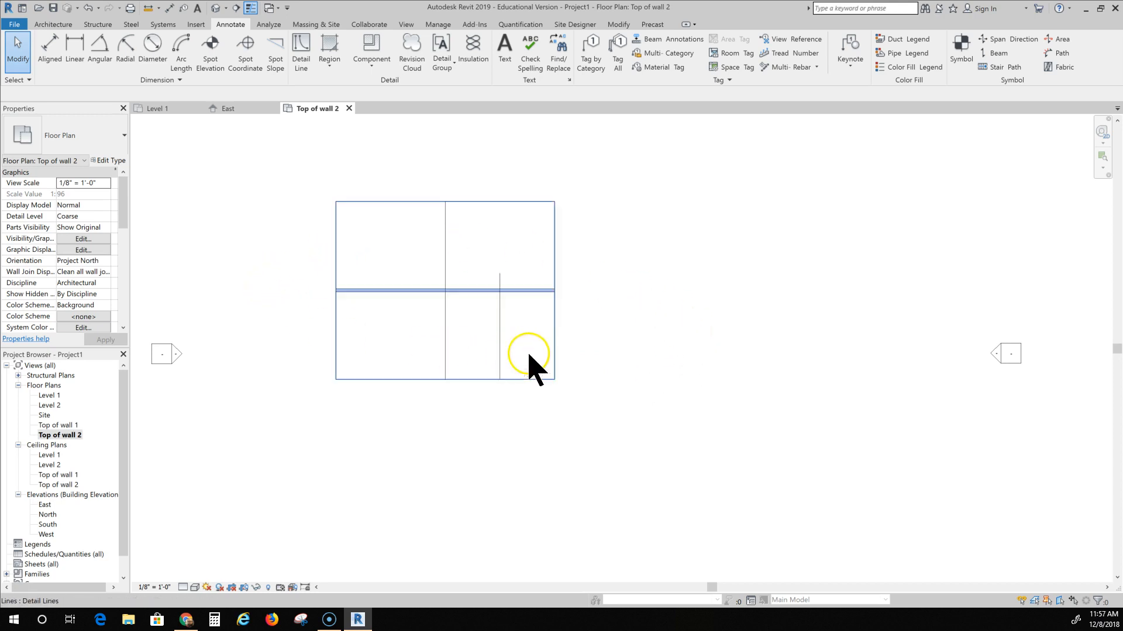
left_click(622, 368)
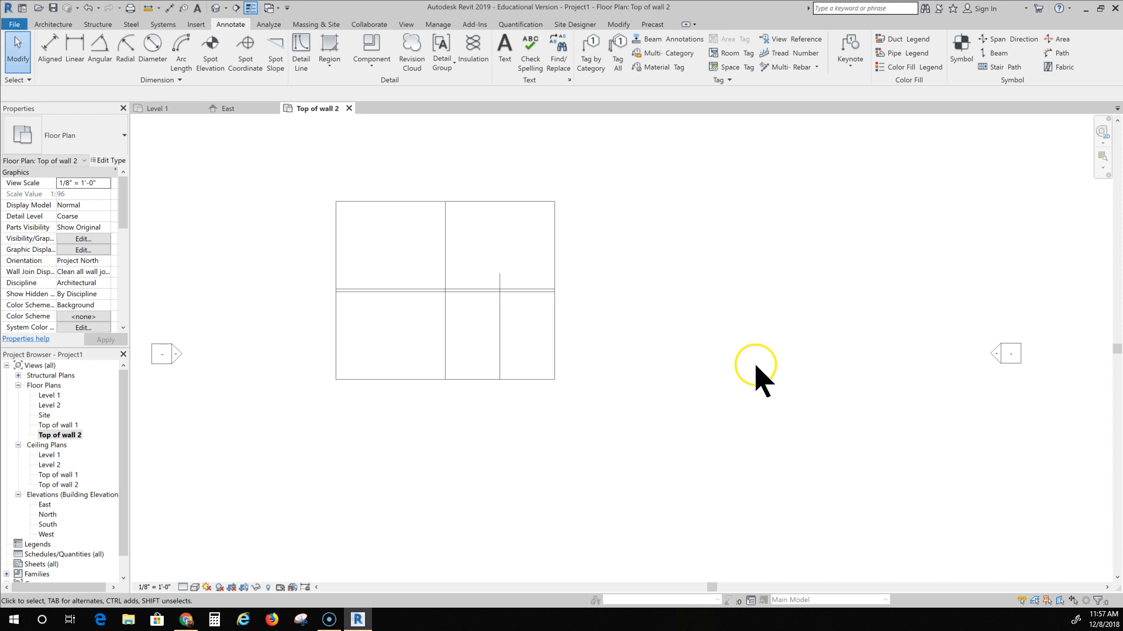
Step: Start an Exterior - Brick on Mtl. Stud wall with its base constraint set to Level 2
left_click(53, 24)
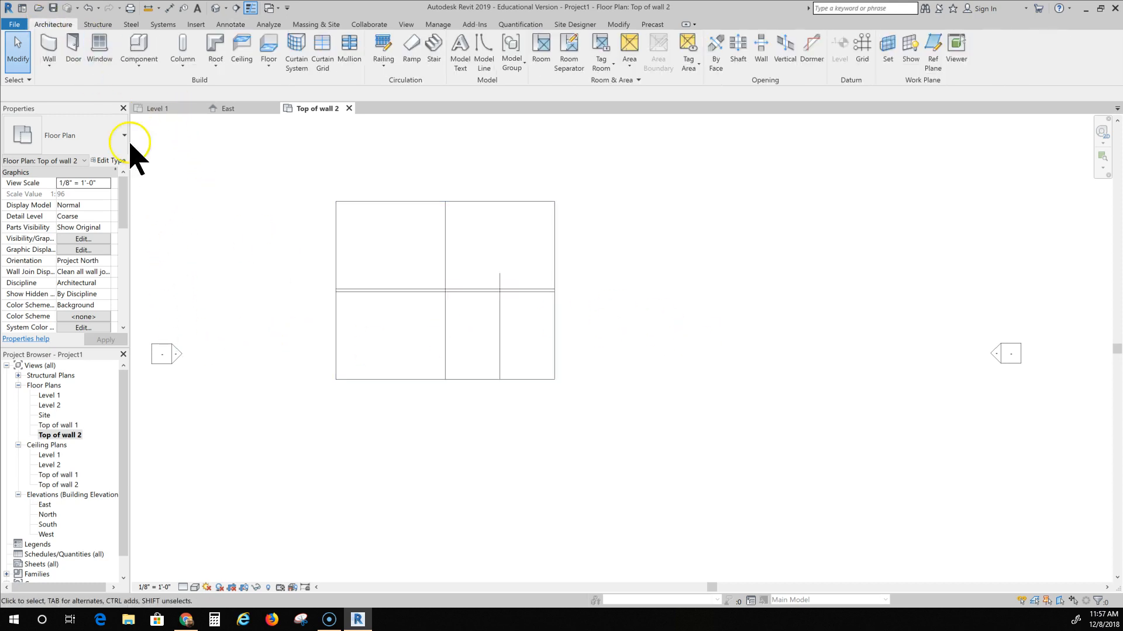
left_click(50, 44)
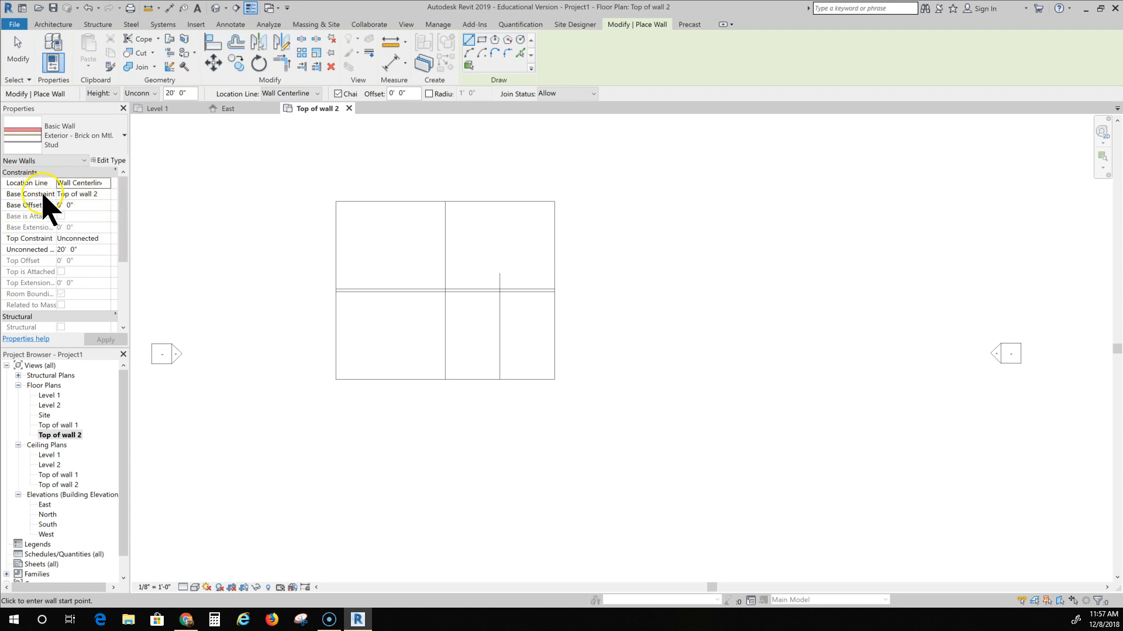
left_click(99, 194)
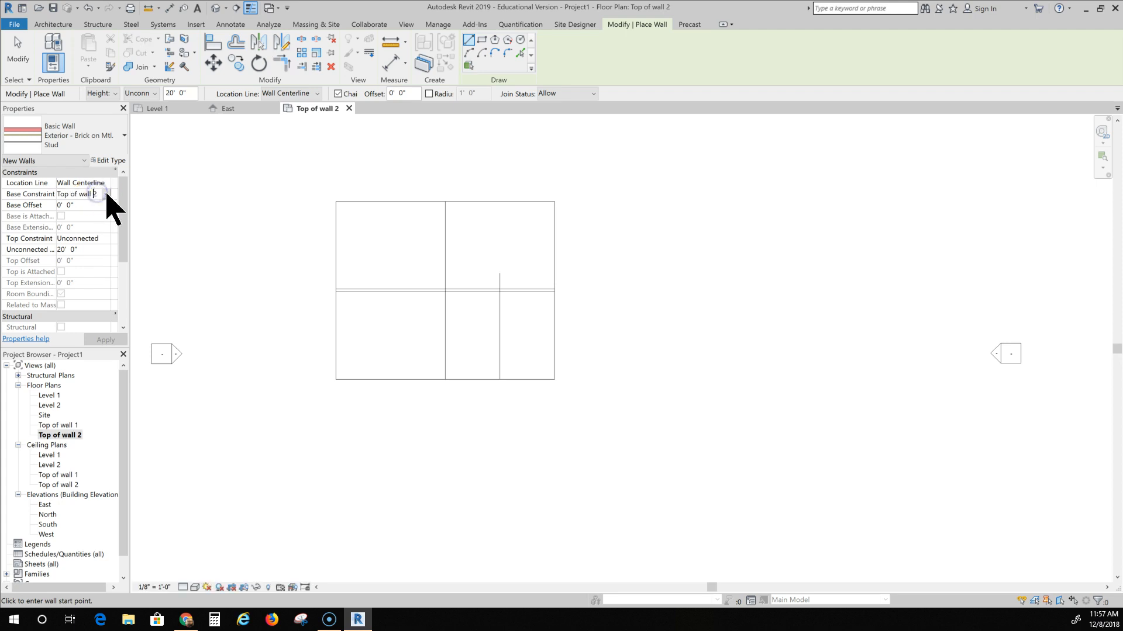
left_click(105, 194)
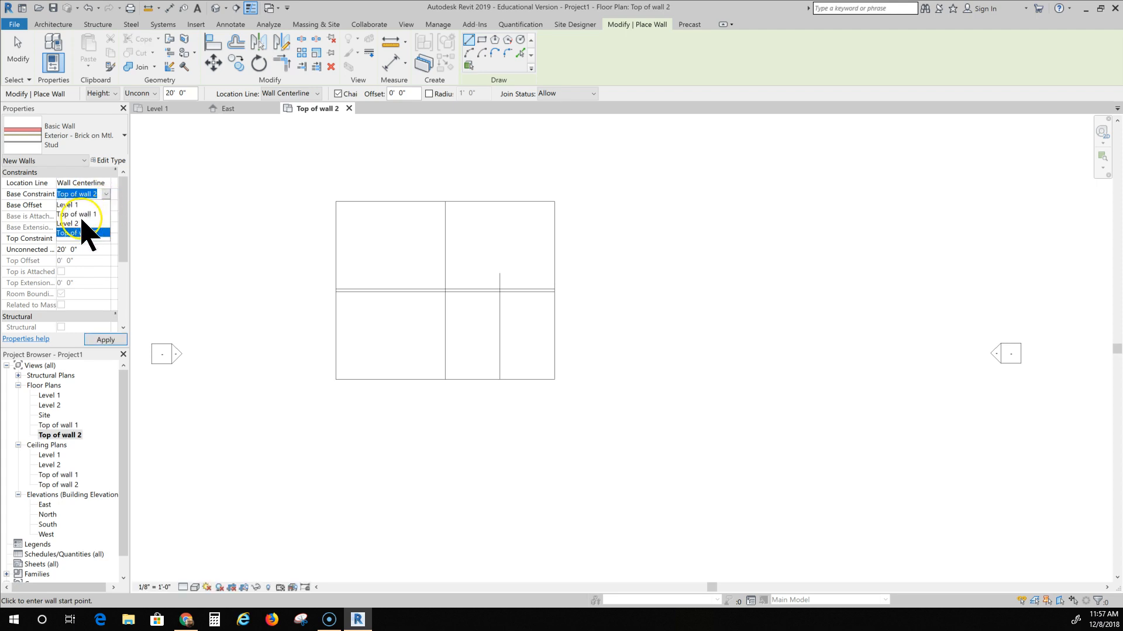
left_click(72, 222)
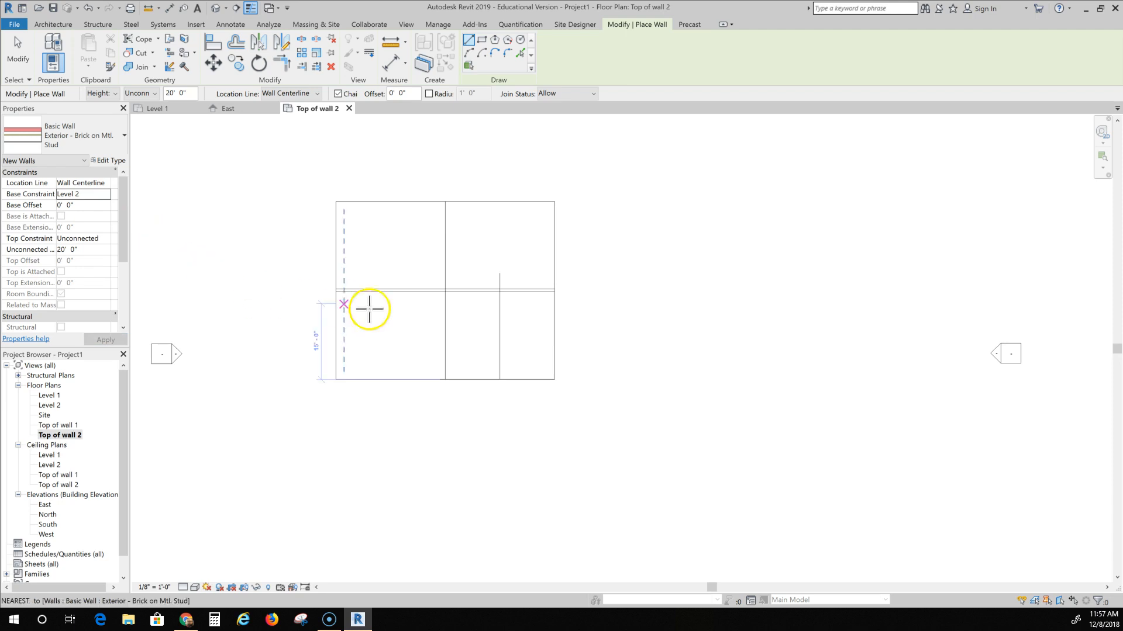
Step: Draw a 5'-0" by 6'-6" rectangle of walls centred on the shorter detail line, with its front wall 2'-6" above the lower roof edge
middle_click_drag(497, 355, 374, 380)
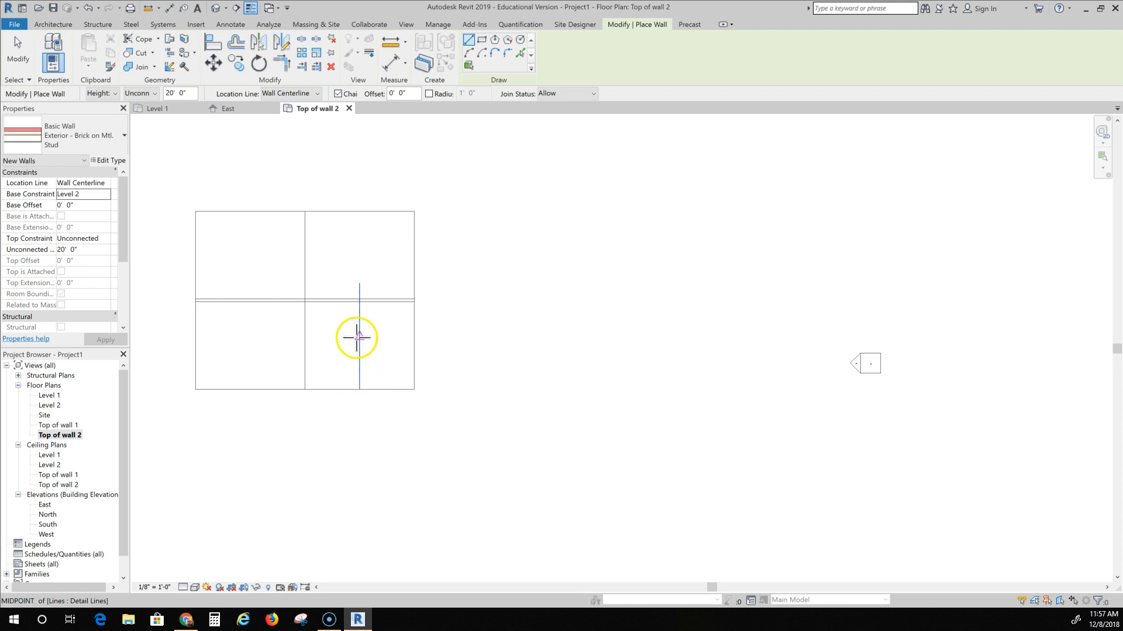
scroll(365, 368, "up", 3)
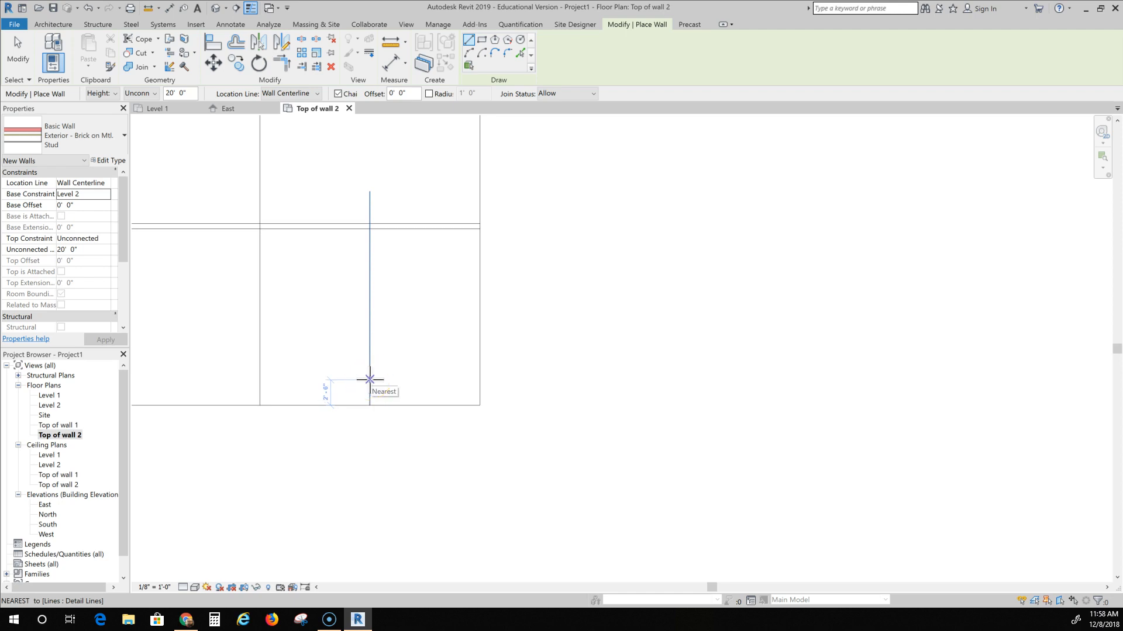
left_click(370, 379)
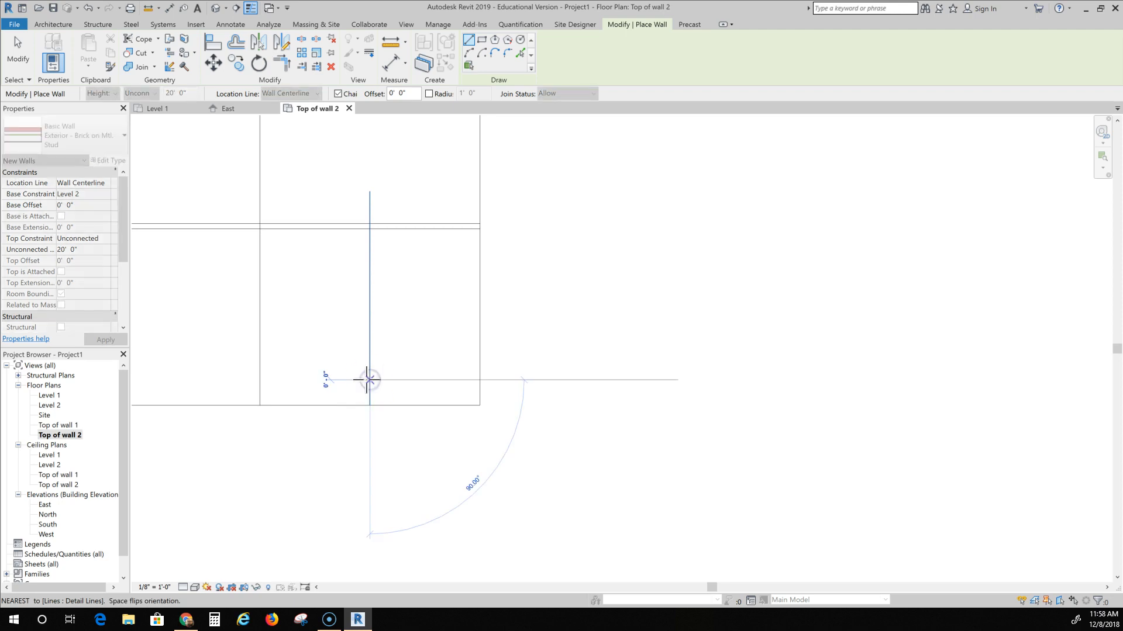
left_click(333, 380)
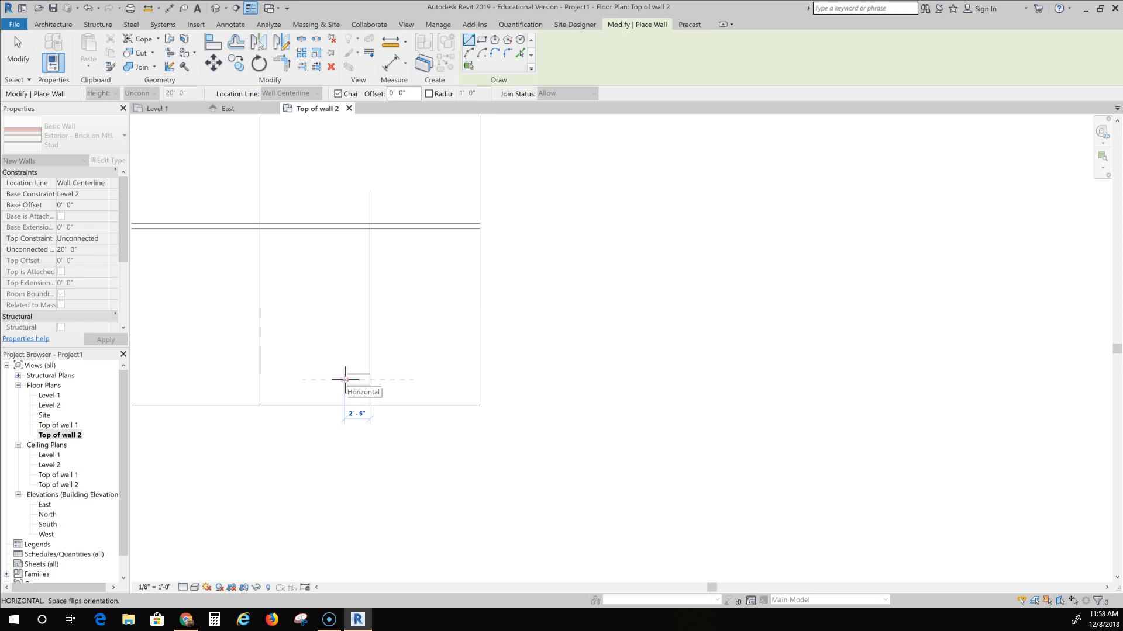
left_click(345, 380)
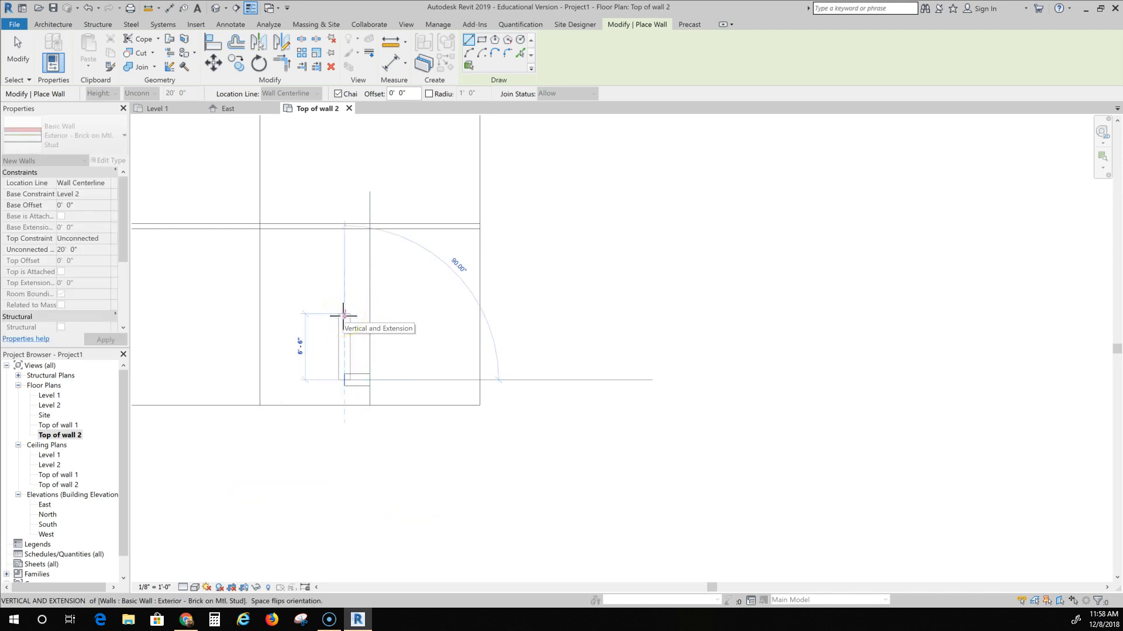
left_click(343, 316)
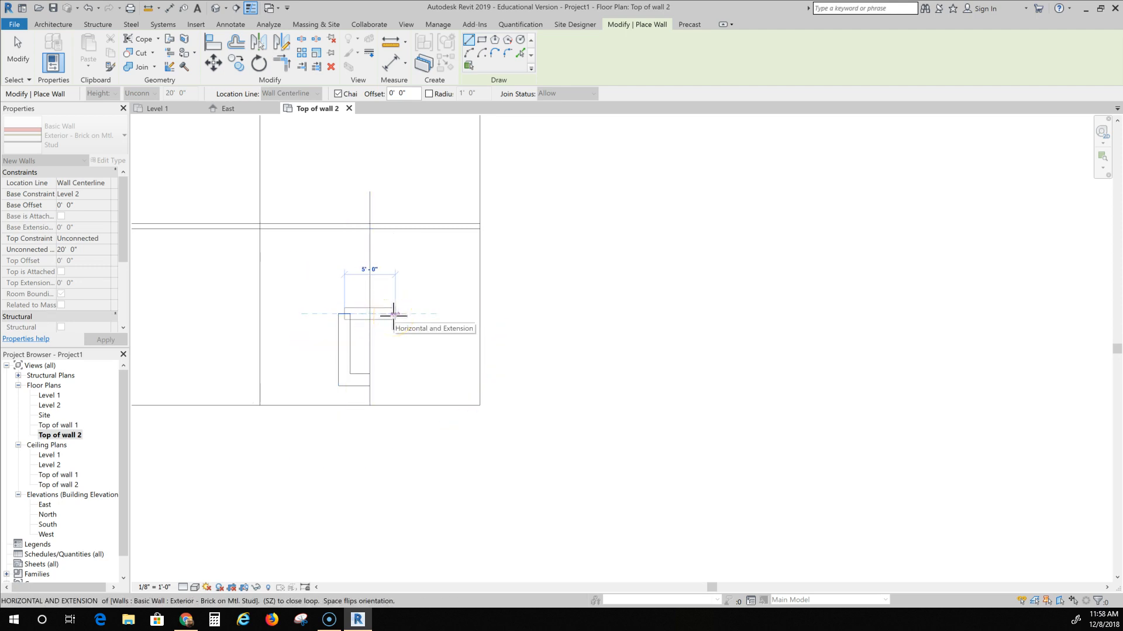
left_click(394, 314)
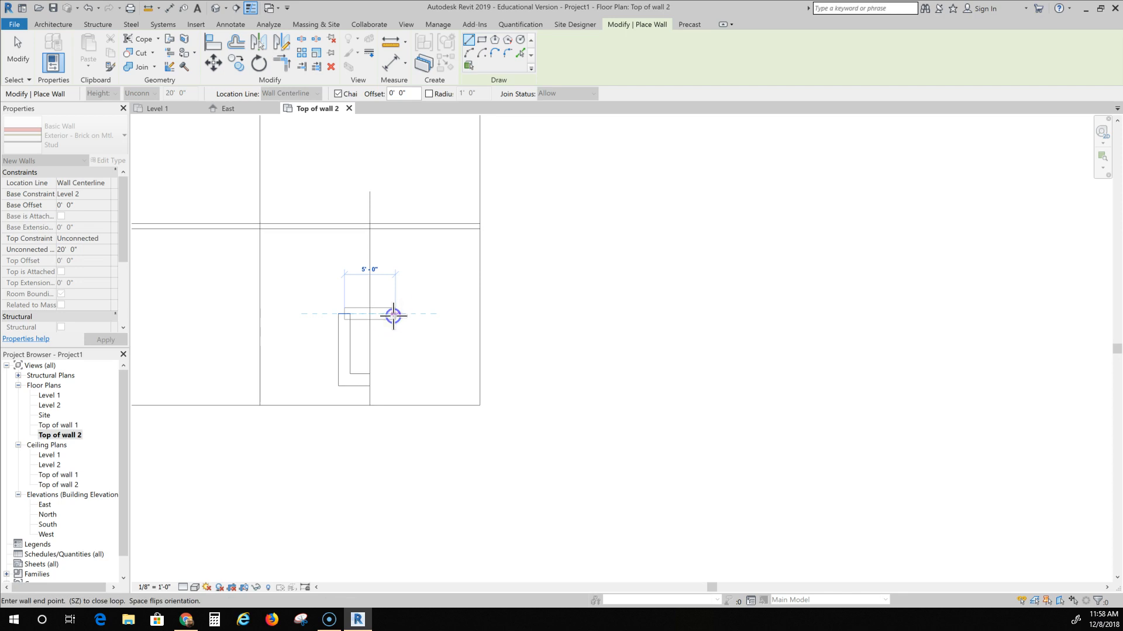
left_click(390, 378)
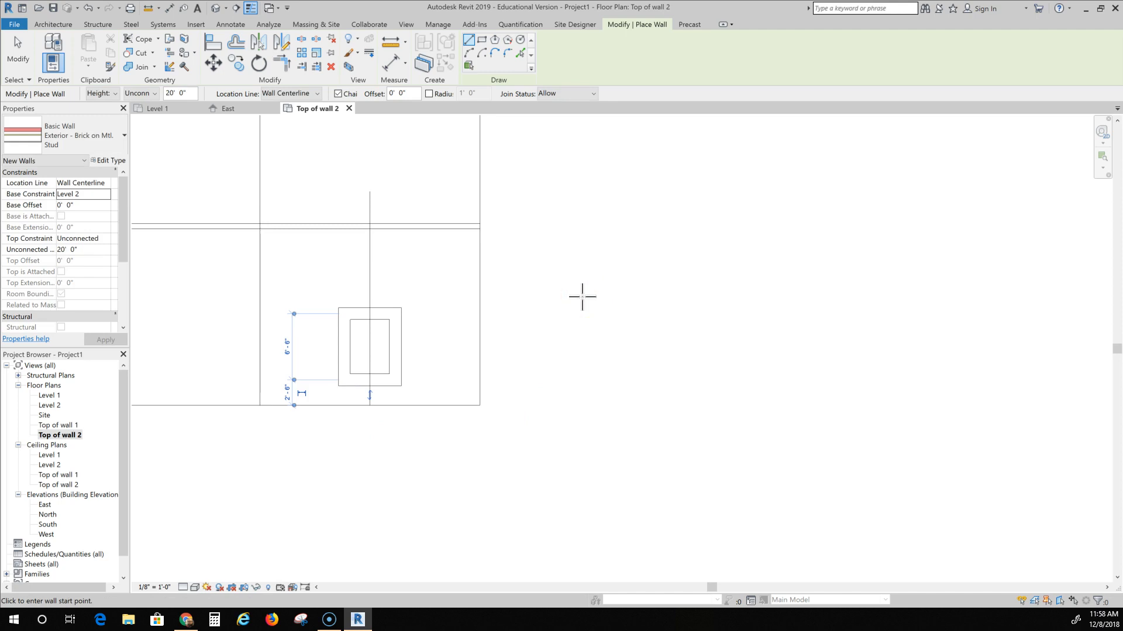
left_click(591, 312)
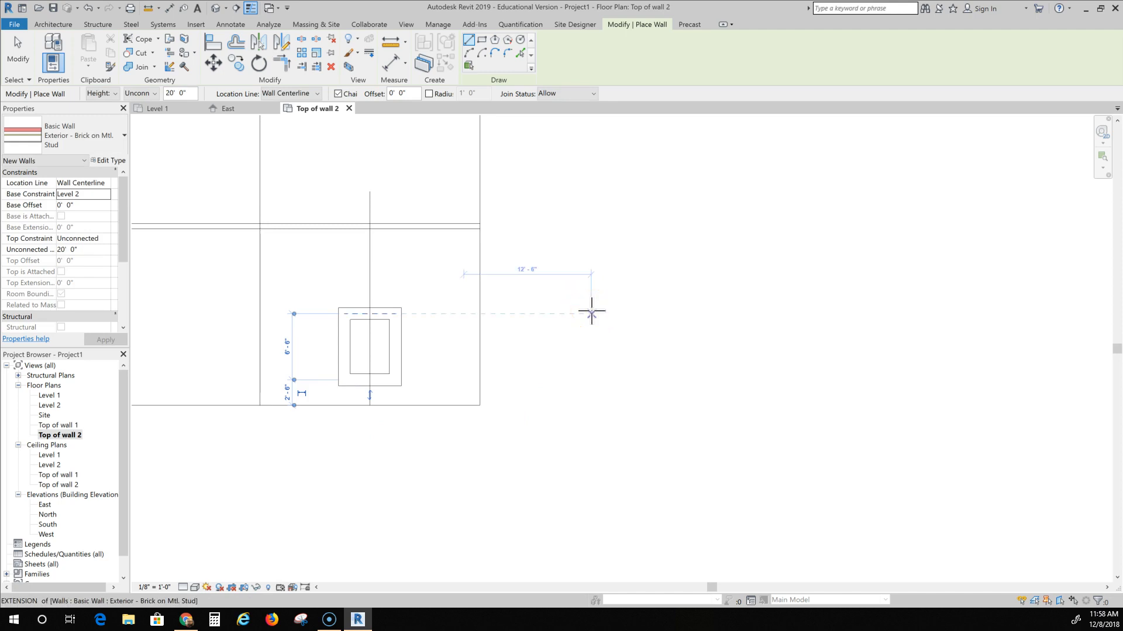
key("Escape")
key("Escape")
left_click(648, 325)
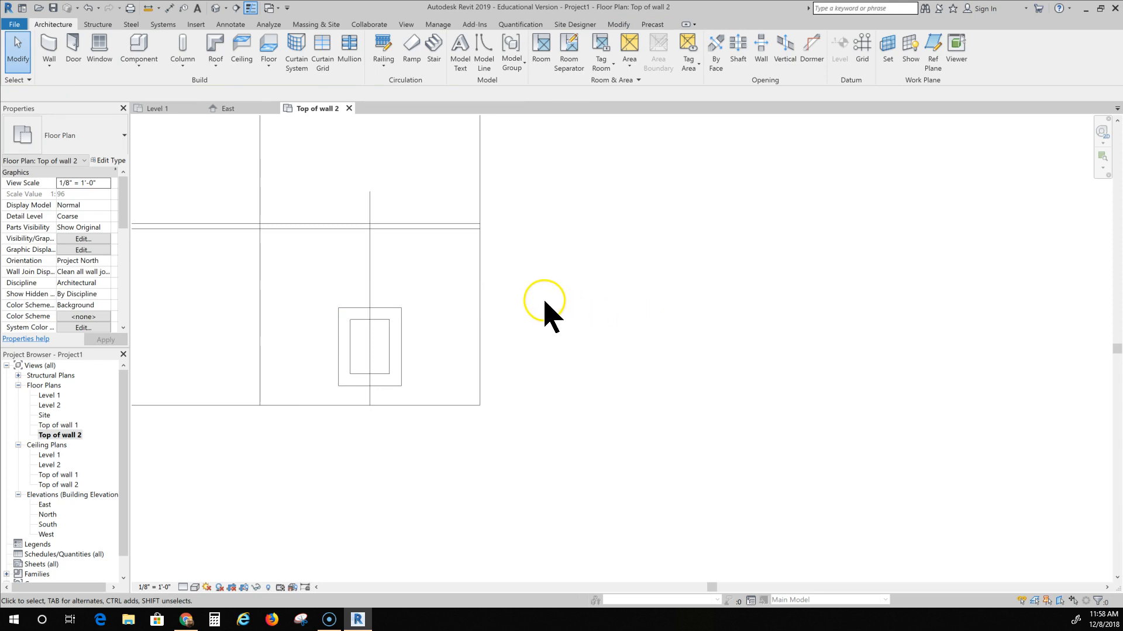
left_click(359, 315)
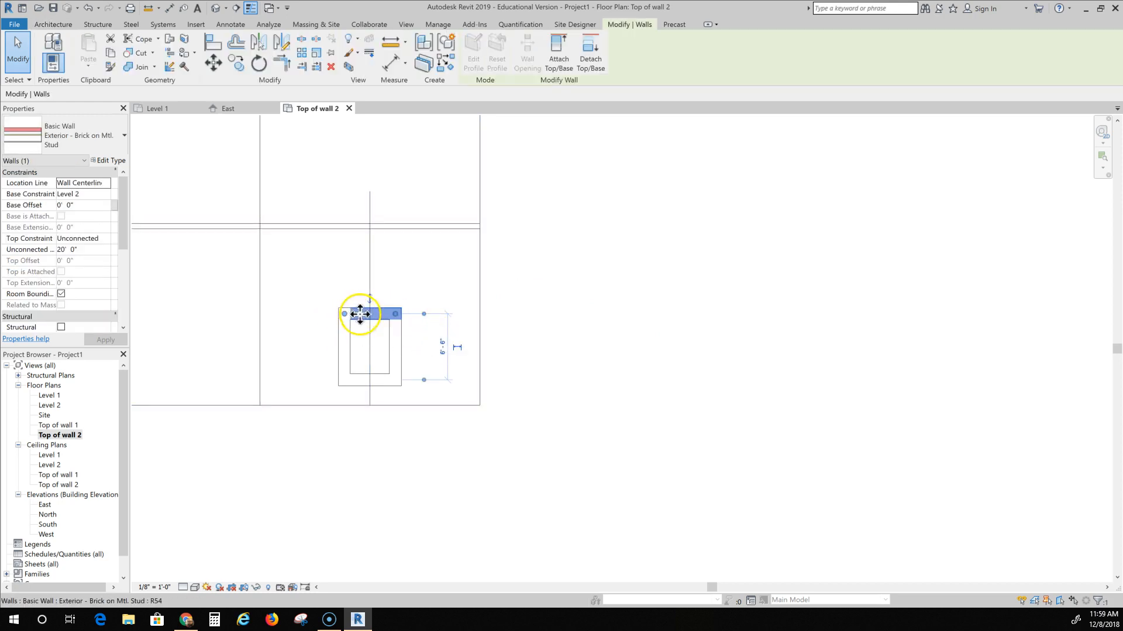
left_click(344, 323)
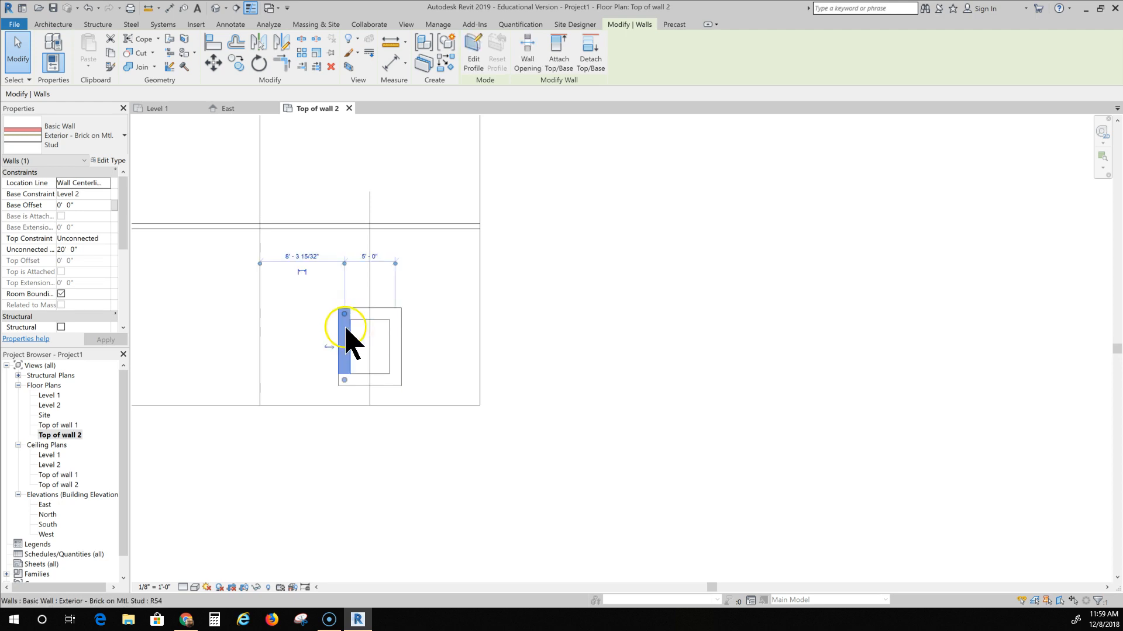
left_click_drag(344, 316, 345, 329)
left_click(365, 313)
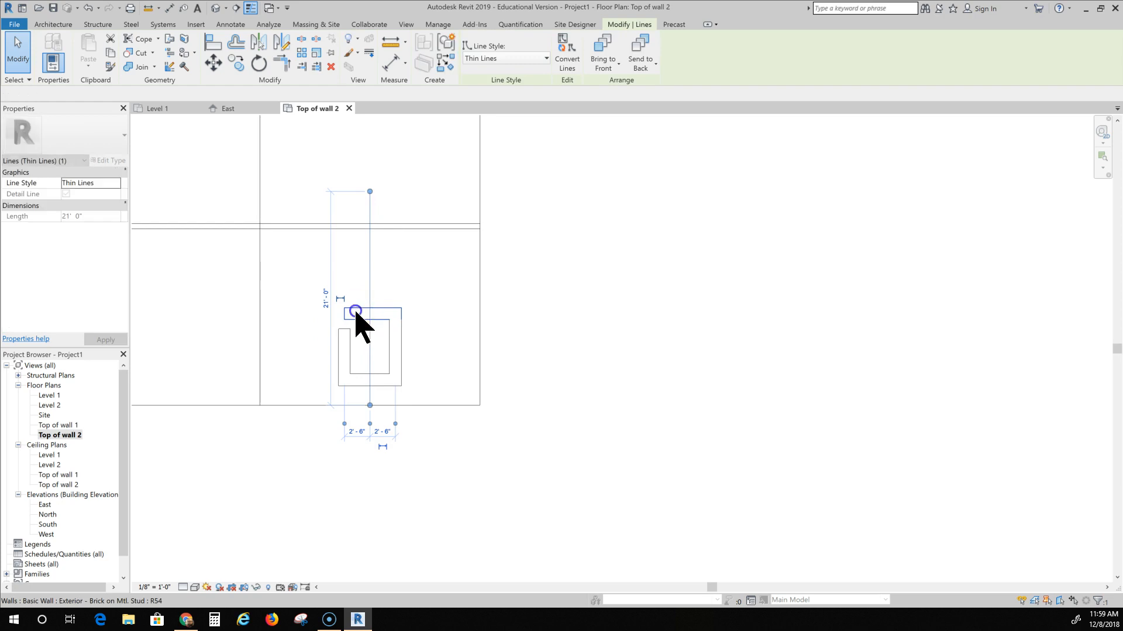
left_click(353, 313)
mouse_move(345, 314)
left_mouse_down()
mouse_move(344, 363)
mouse_move(350, 315)
left_mouse_up()
left_click(343, 350)
left_click(382, 314)
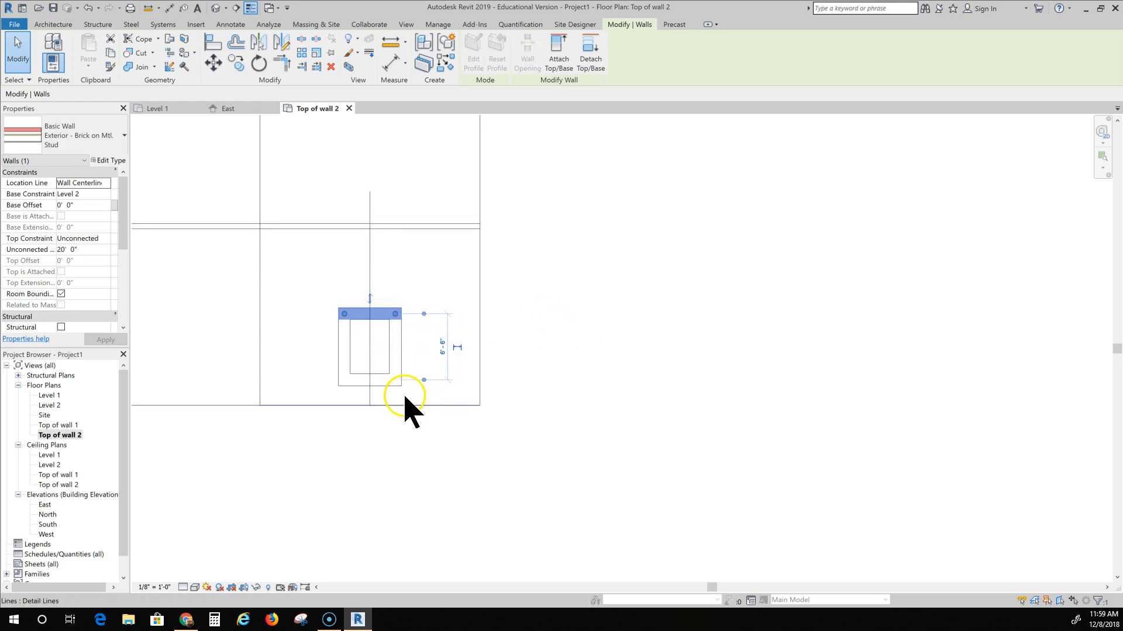
left_click(372, 381)
left_click(375, 385)
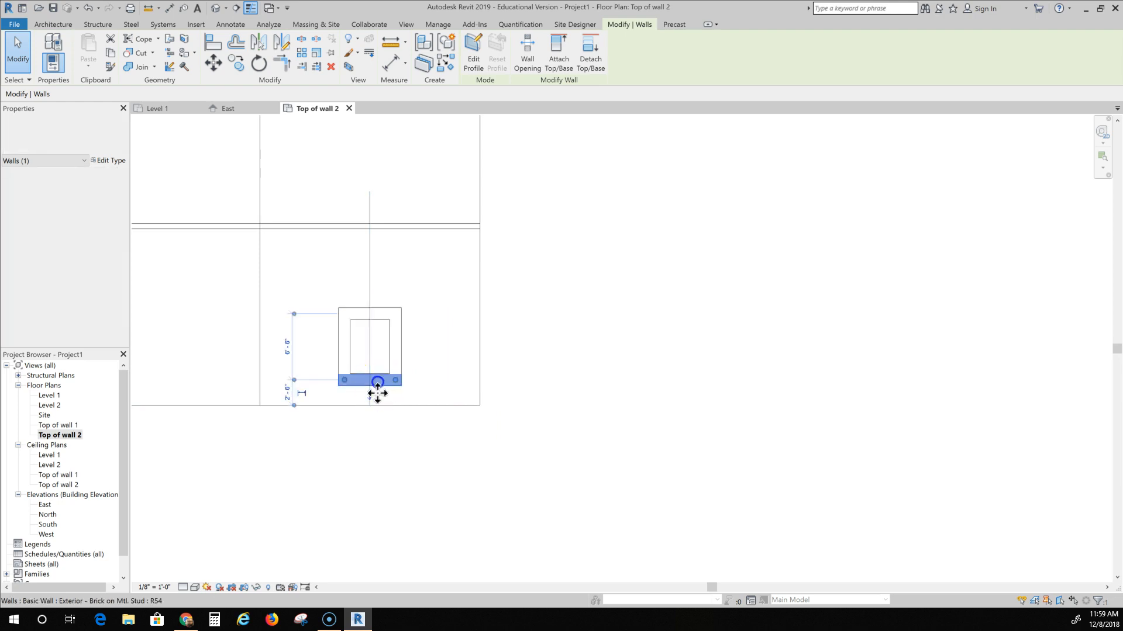
left_click(719, 368)
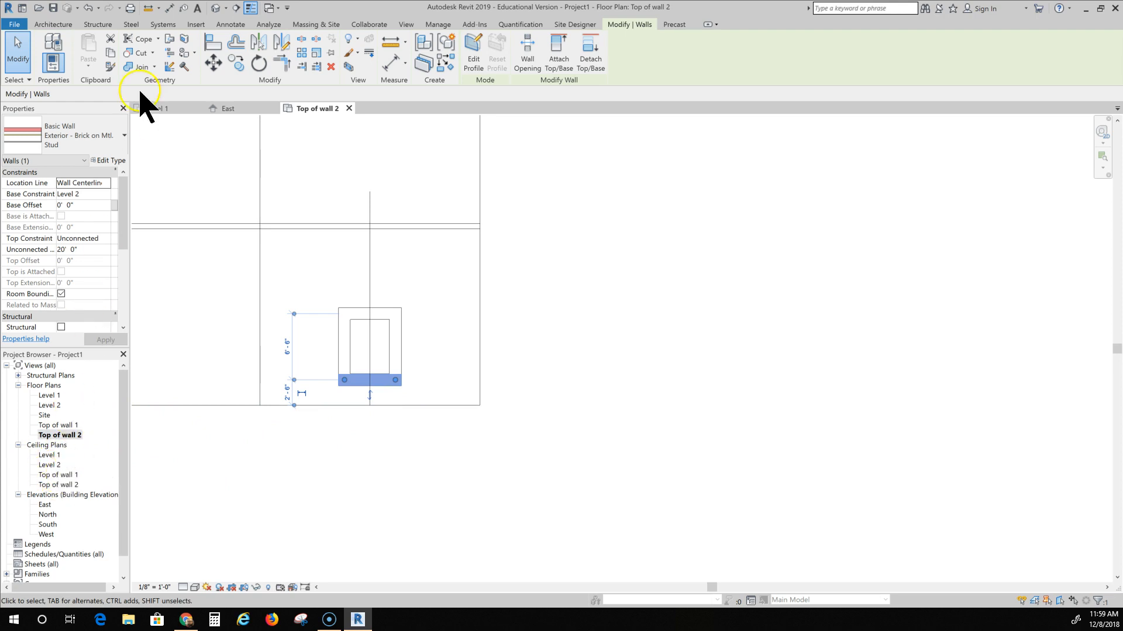
Step: Open the default 3D view and enable its section box
left_click(217, 8)
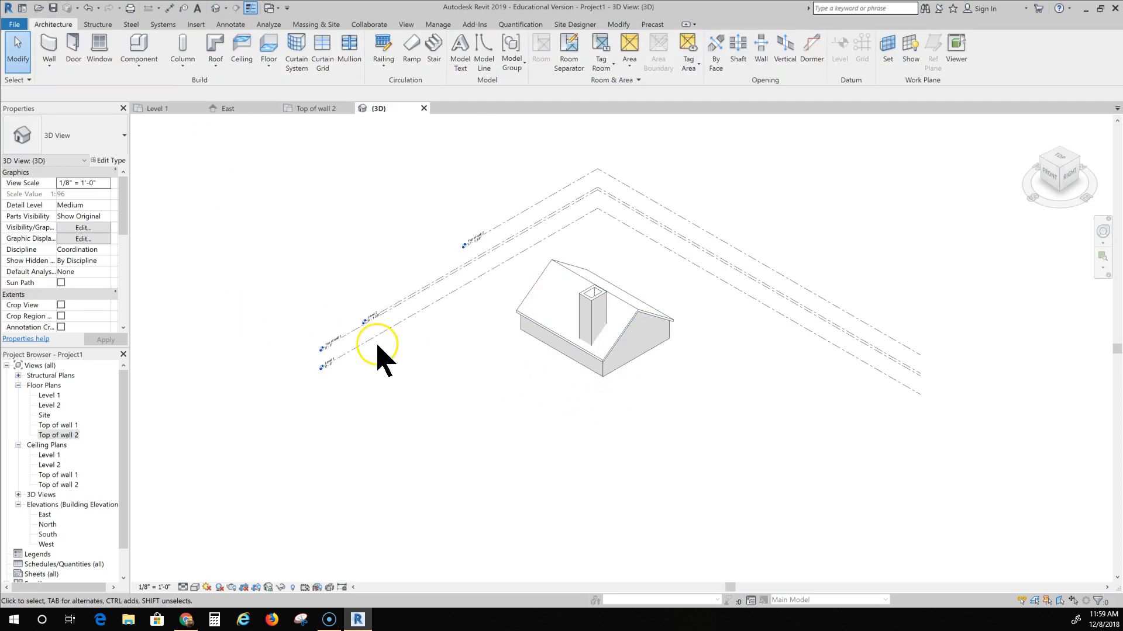
scroll(94, 238, "down", 3)
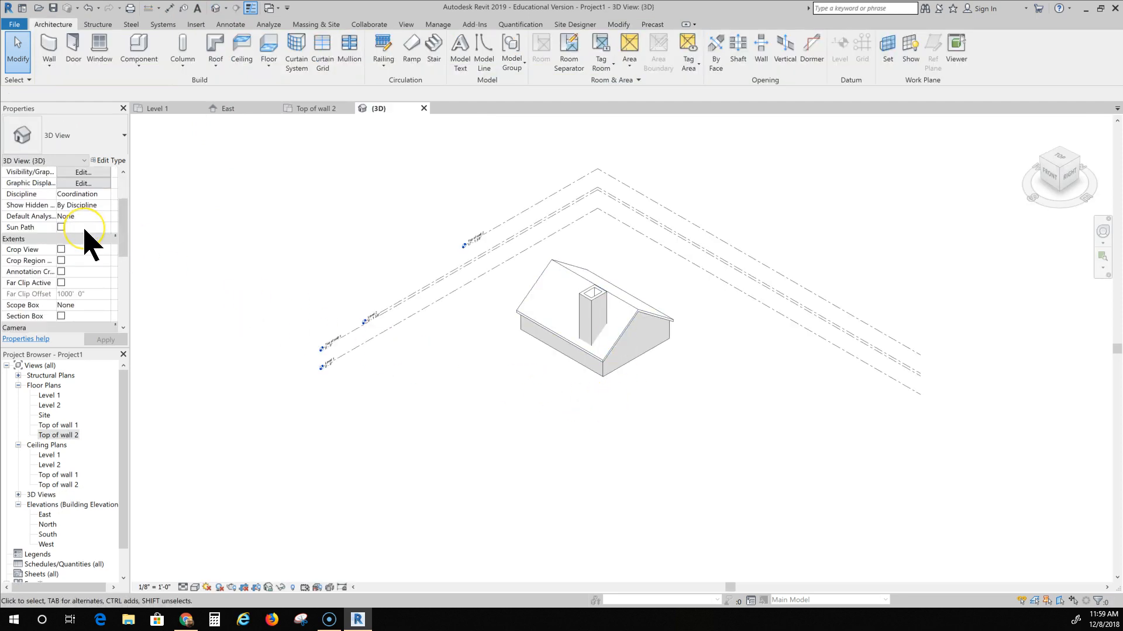
scroll(85, 239, "down", 2)
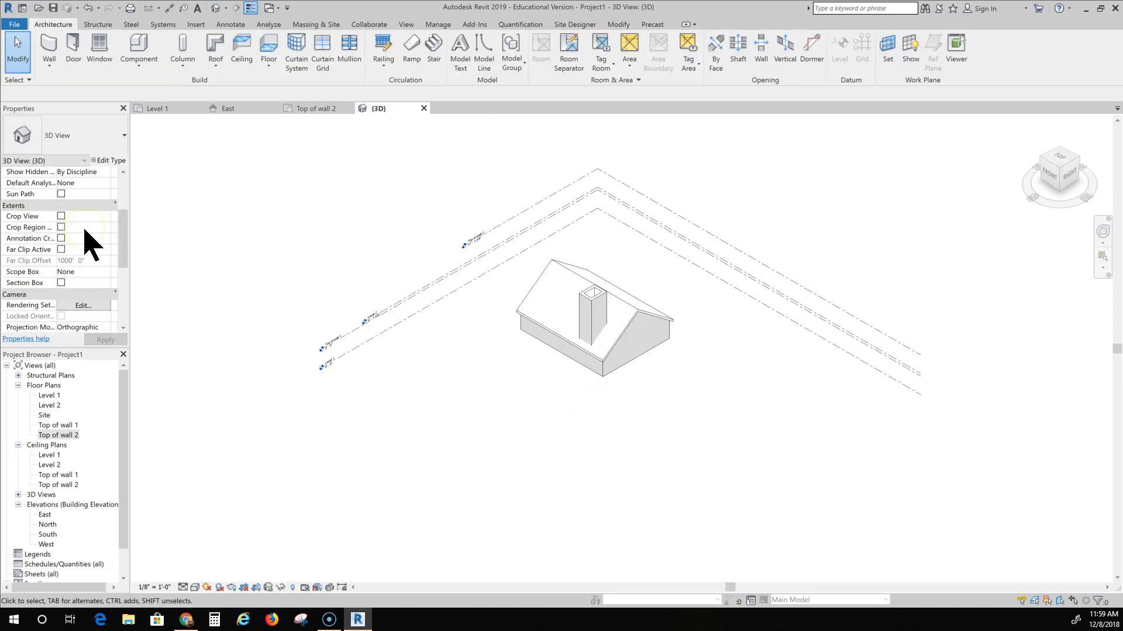
left_click(61, 283)
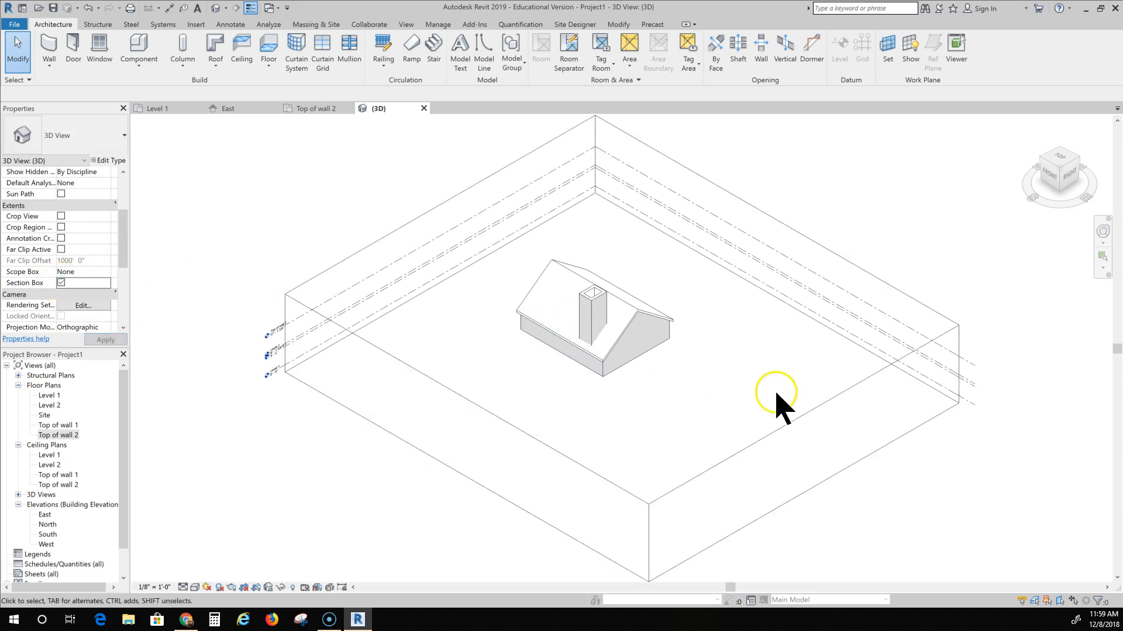
Step: Pull the section box's right face inward to cut through the dormer walls, and view the cut straight from the right side
left_click(816, 408)
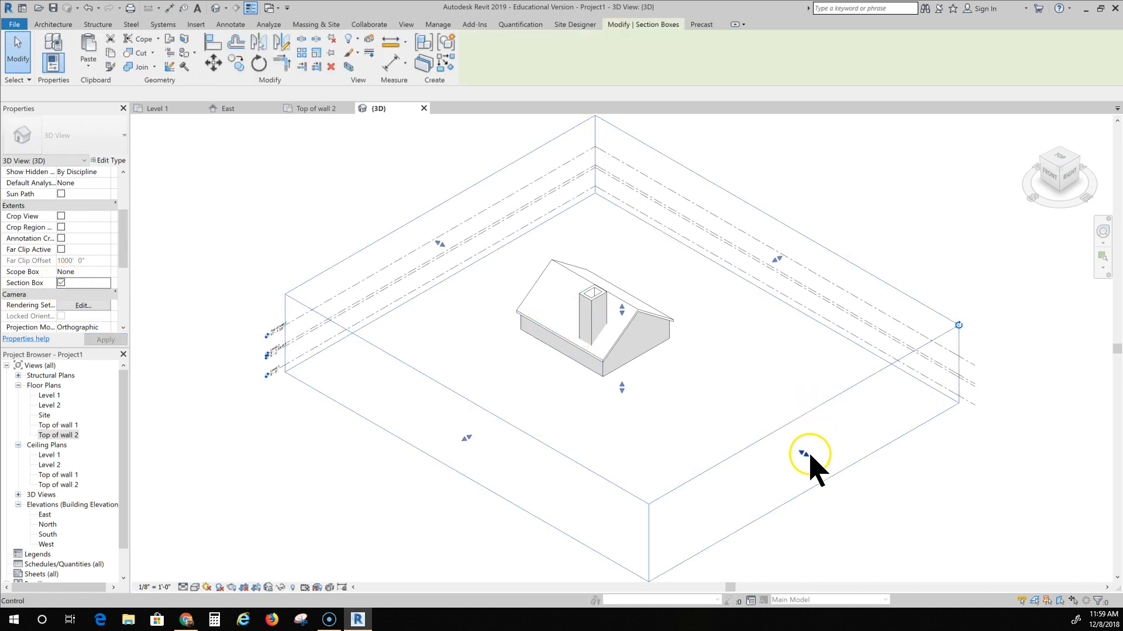
left_click_drag(758, 426, 589, 330)
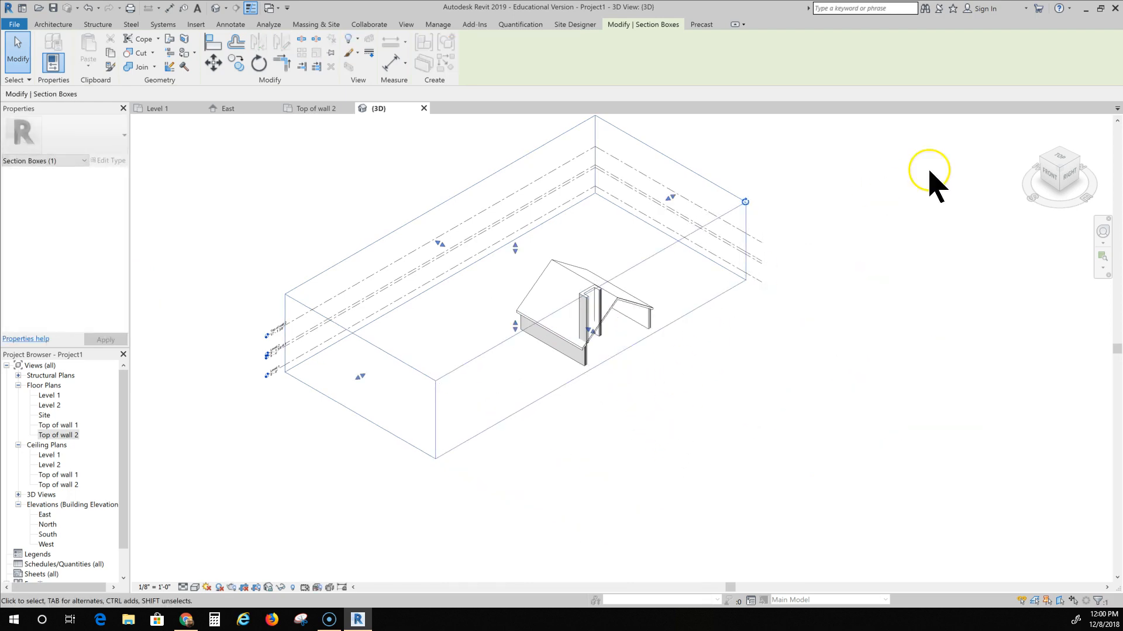
left_click(1068, 185)
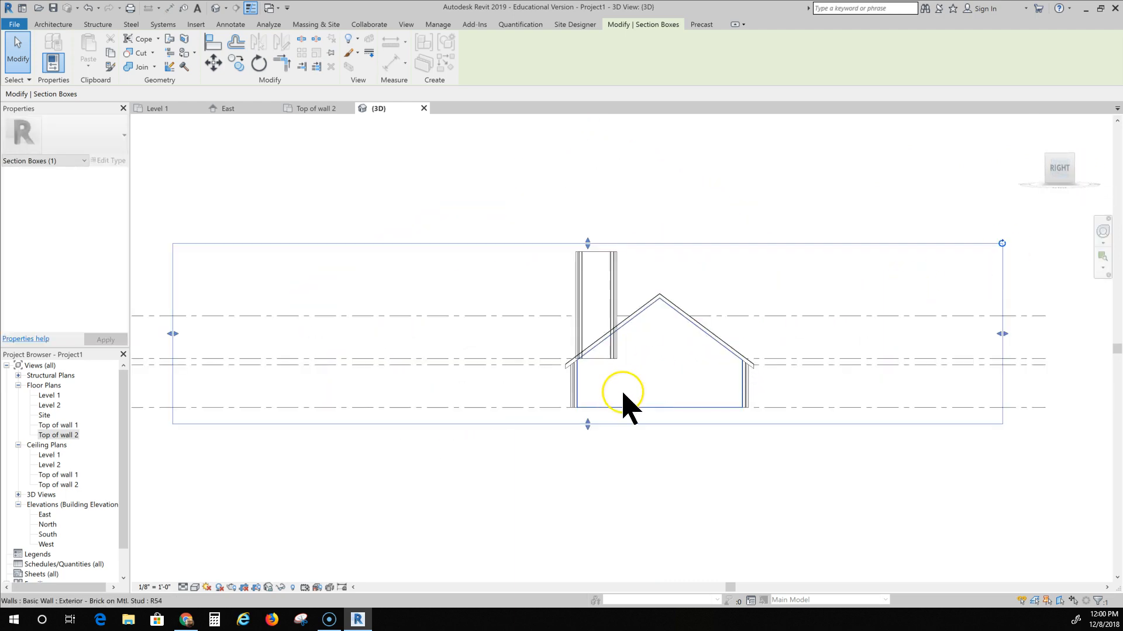
scroll(623, 404, "up", 4)
middle_click_drag(624, 493, 624, 497)
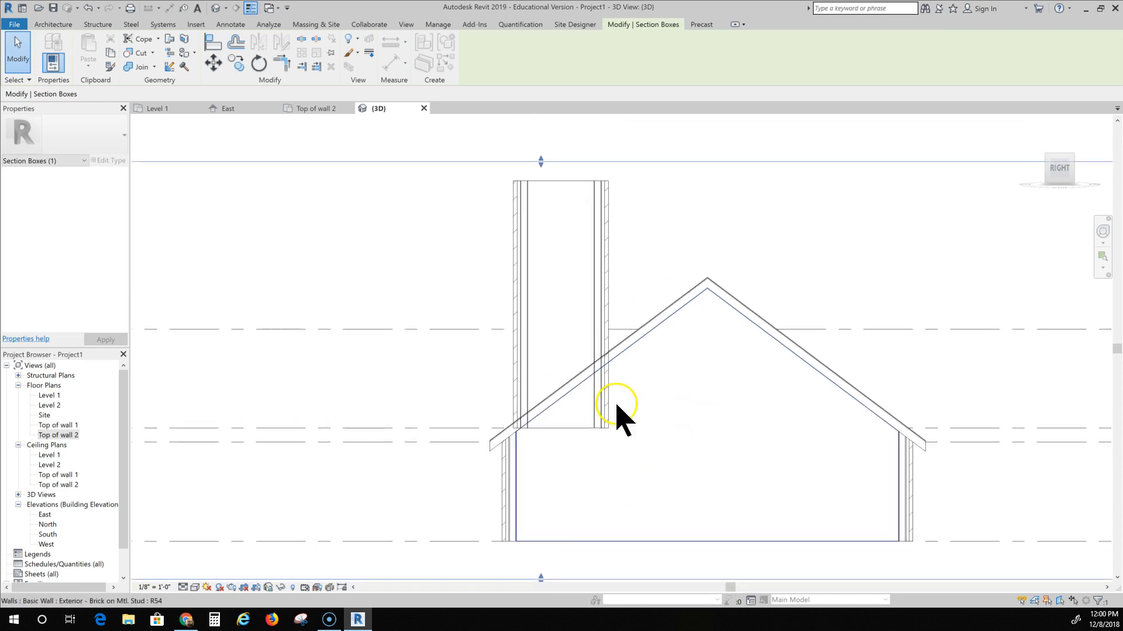
Step: Edit the profile of the dormer side wall seen in the cut and delete its horizontal bottom line
left_click(552, 260)
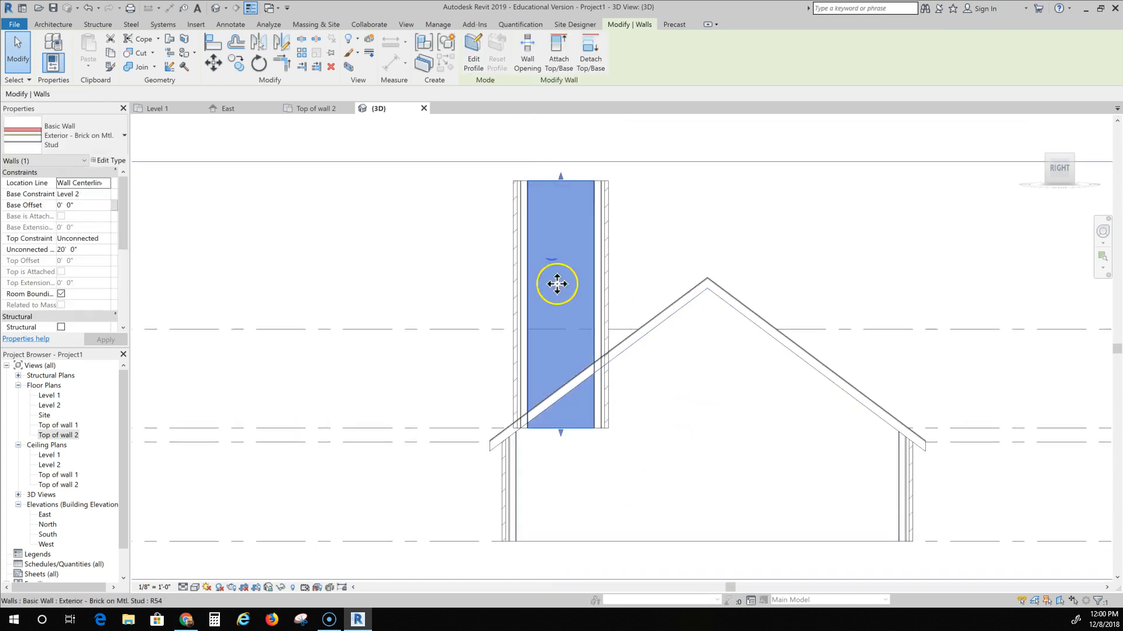
scroll(574, 446, "up", 3)
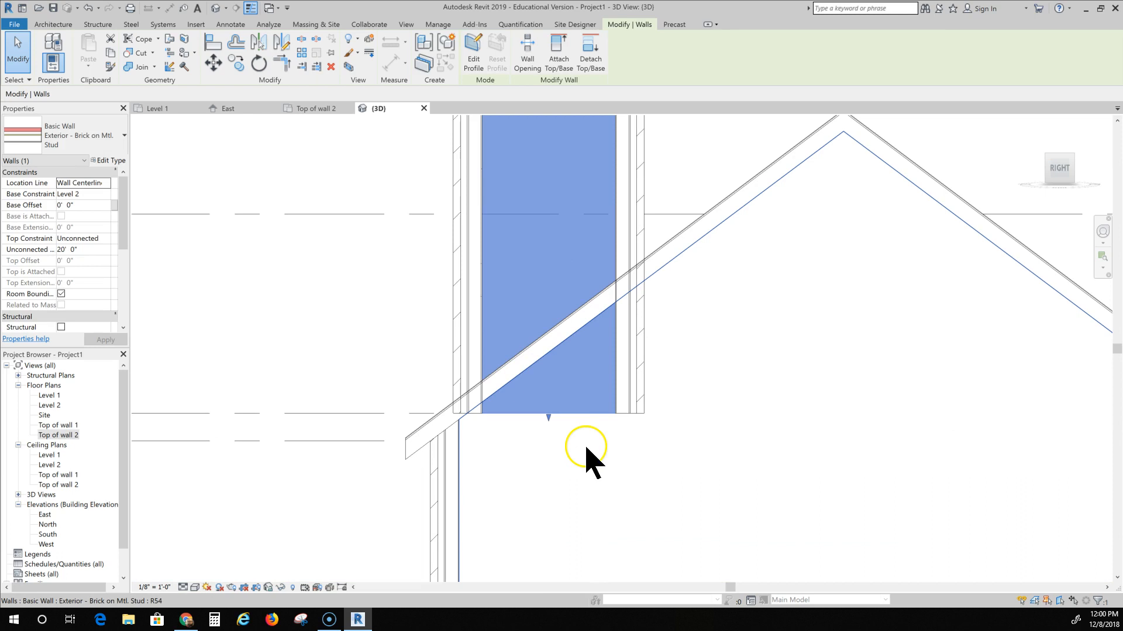
double_click(584, 389)
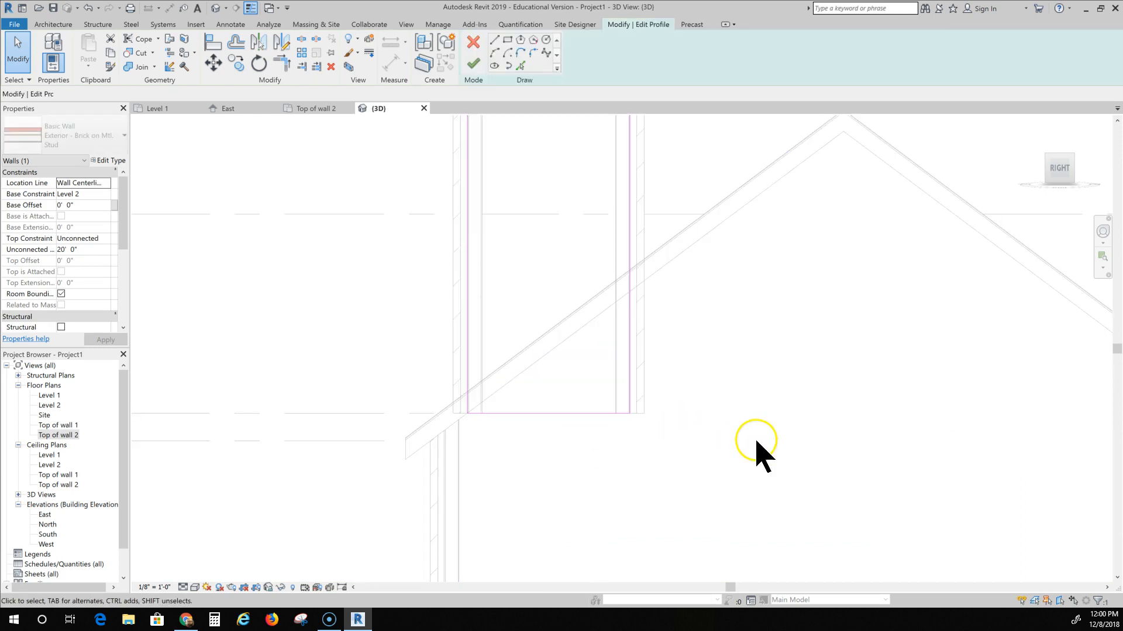
left_click(596, 414)
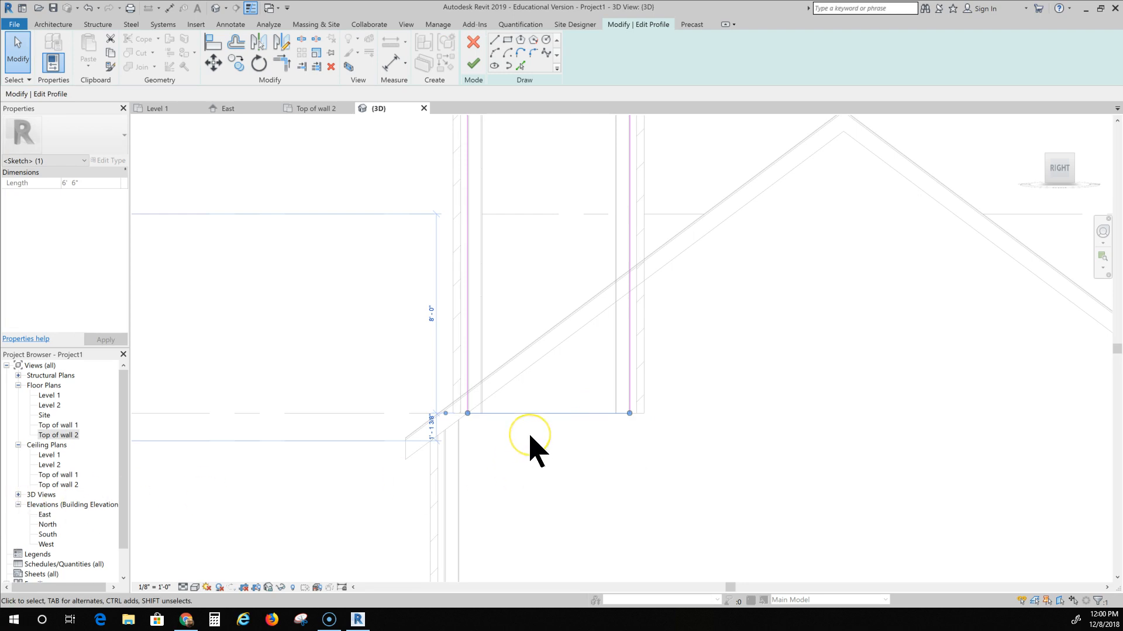
key("Delete")
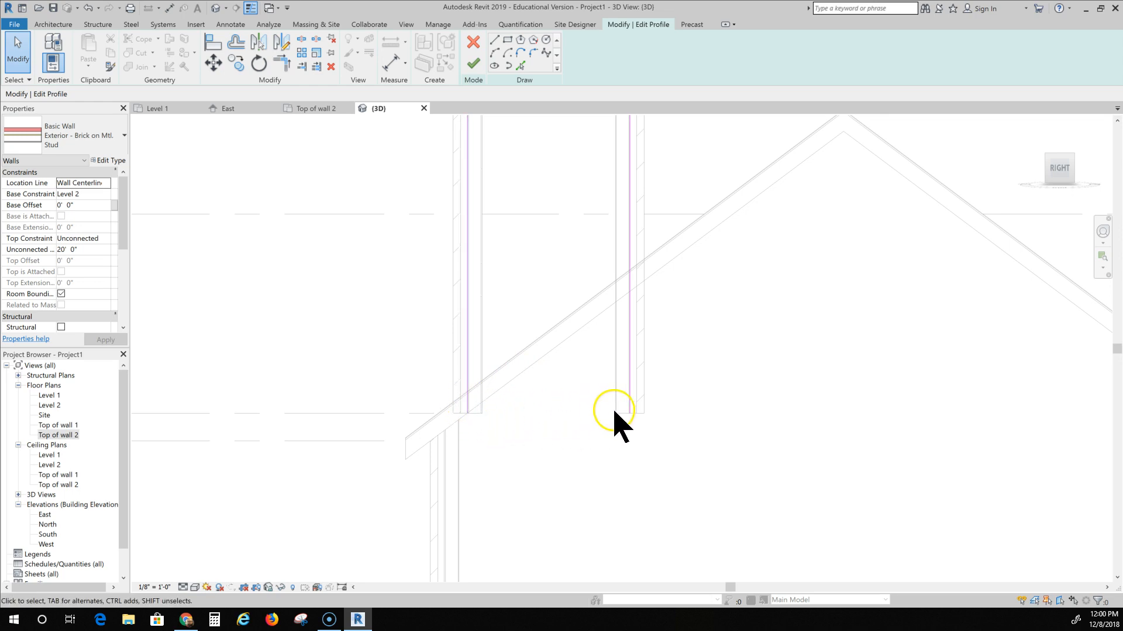
Step: Shorten the profile's vertical line nearest the ridge so its lower end meets the underside of the roof slope
left_click(631, 407)
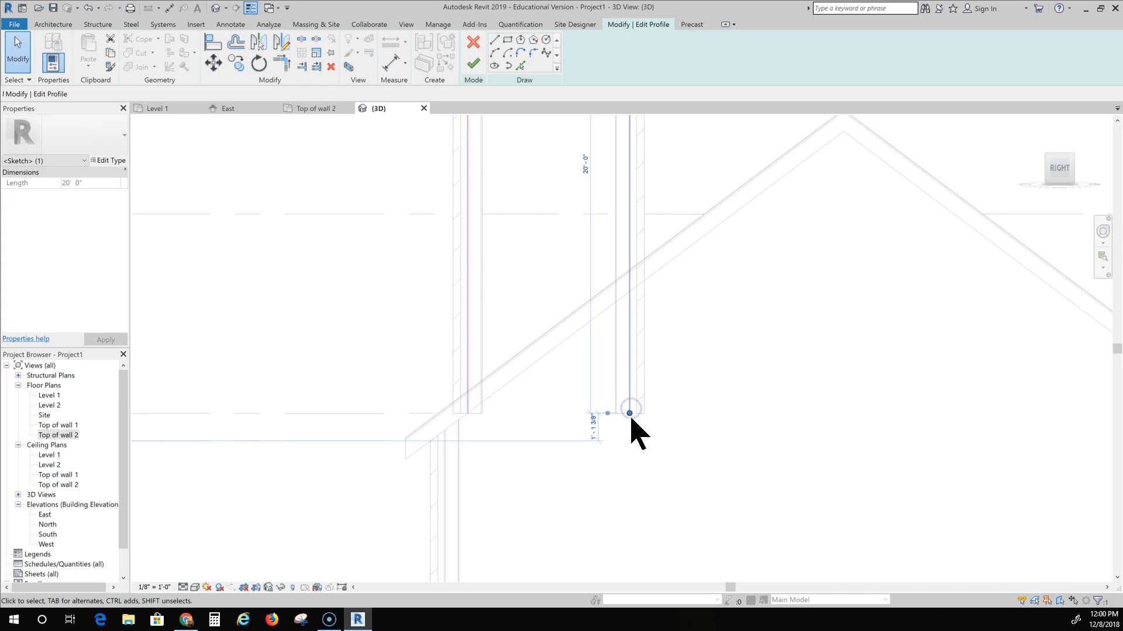
left_click_drag(629, 413, 629, 283)
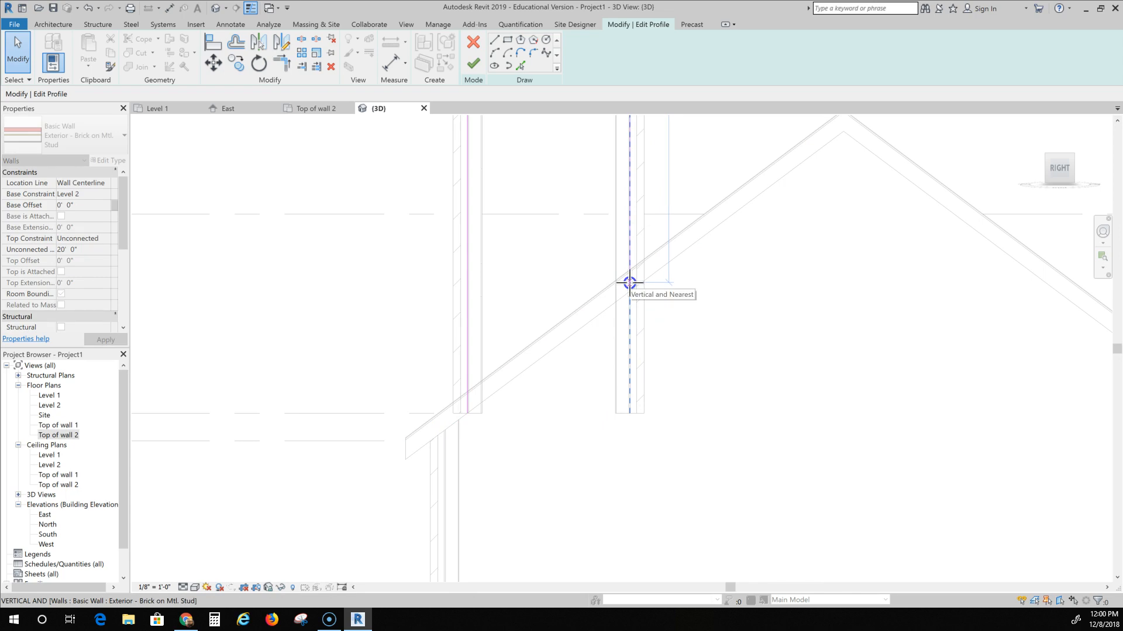
left_click_drag(629, 285, 629, 285)
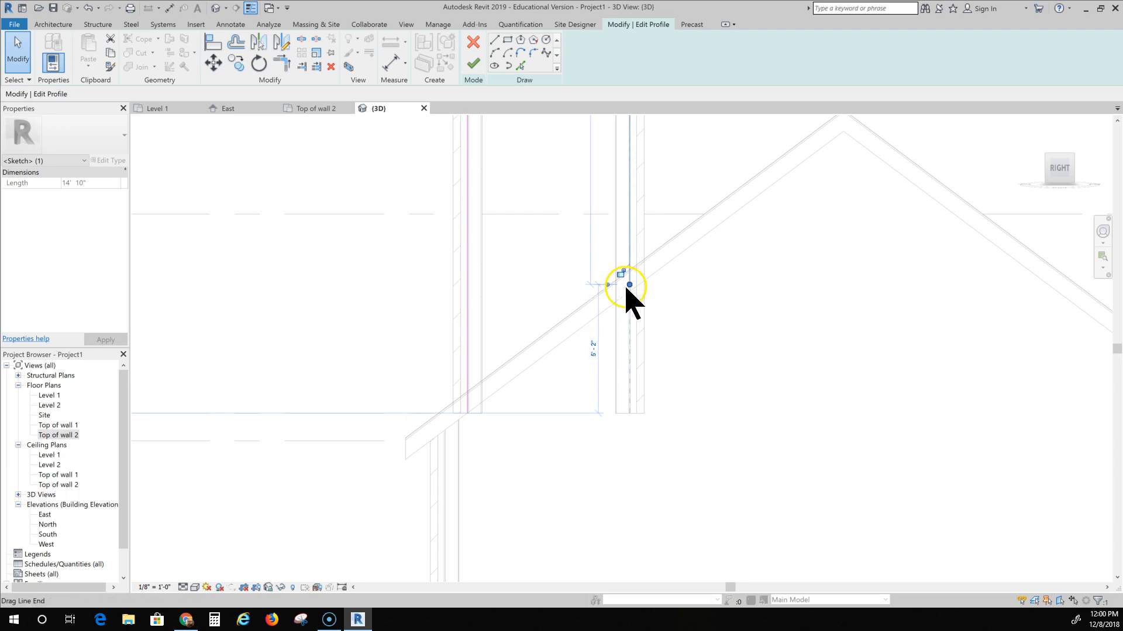
left_click_drag(629, 285, 629, 290)
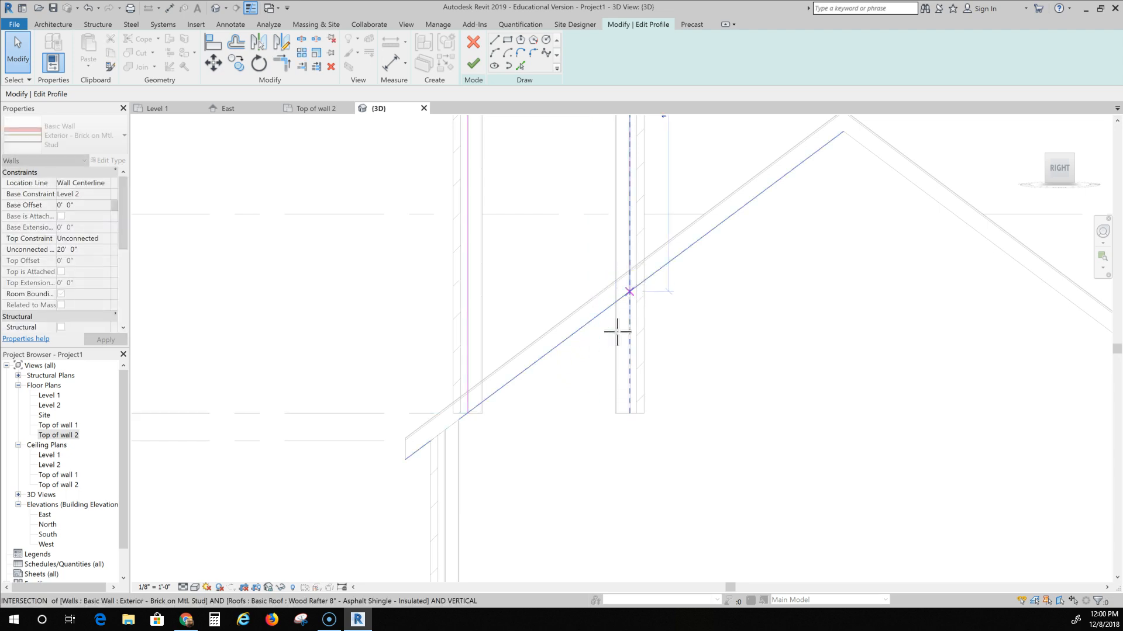
left_click_drag(617, 332, 620, 328)
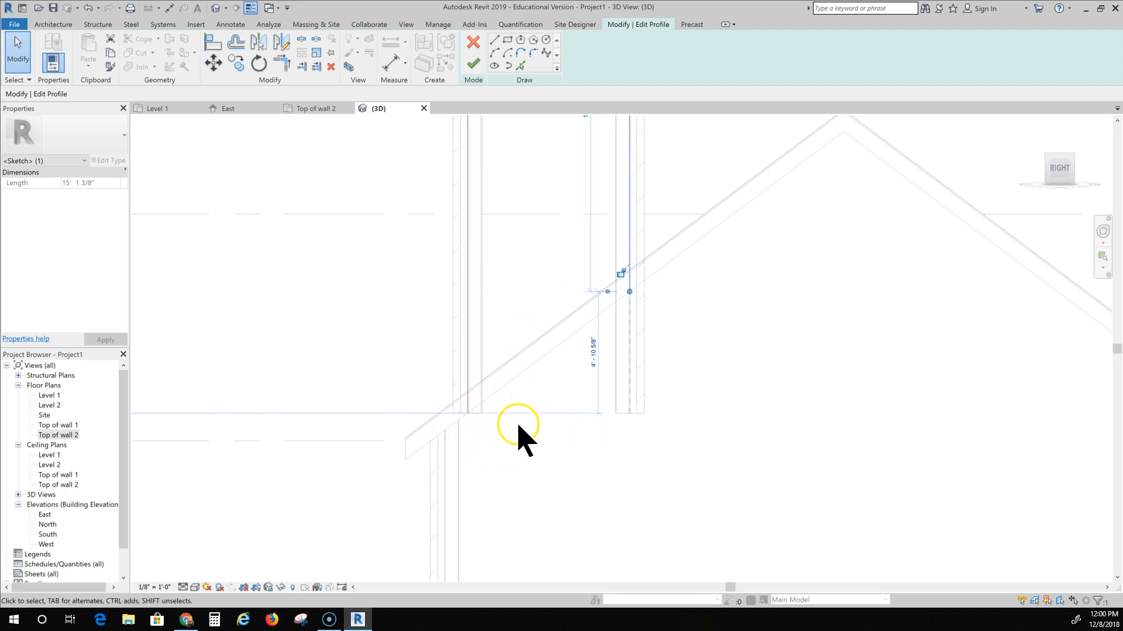
Step: Close the wall profile with a sloped line along the roof's underside between the two vertical lines, and finish the profile edit
left_click(495, 41)
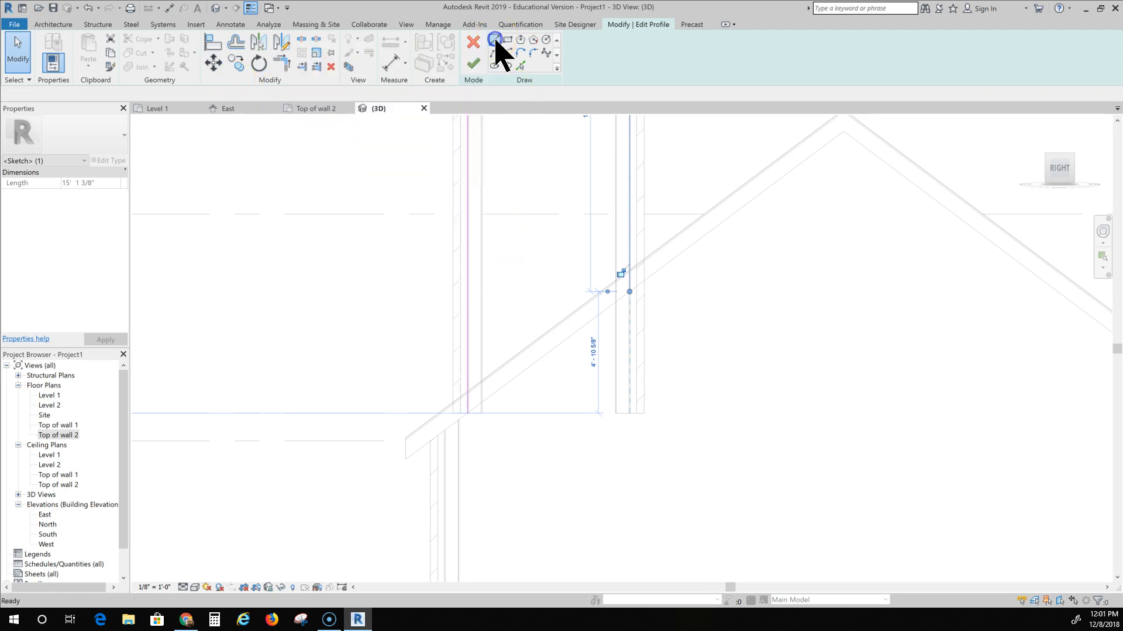
left_click(629, 291)
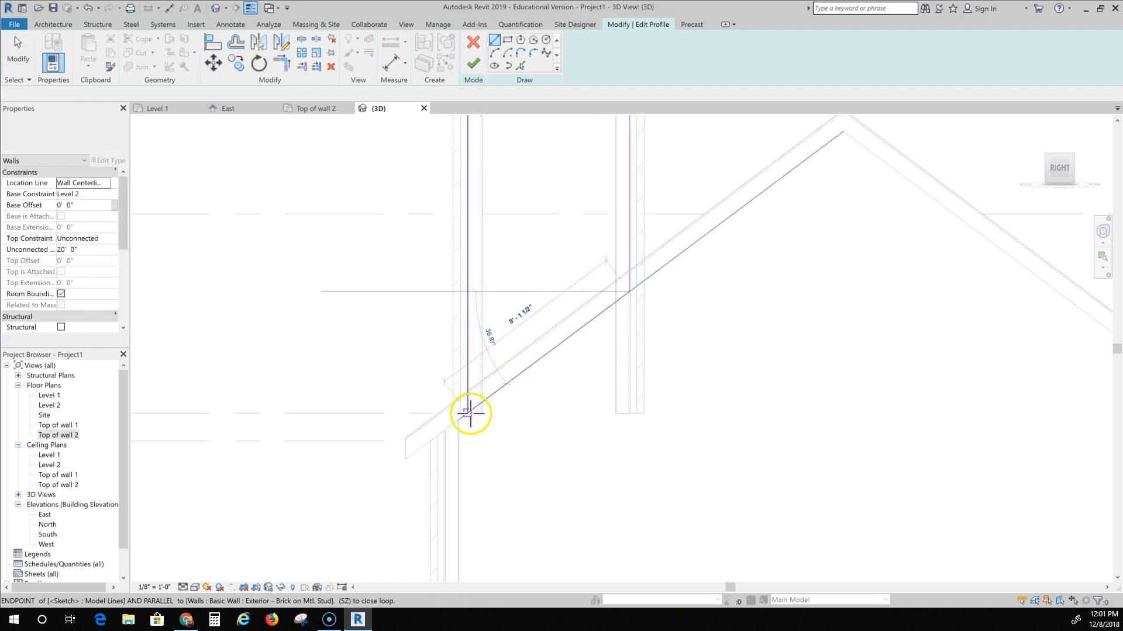
left_click(471, 414)
scroll(503, 450, "down", 1)
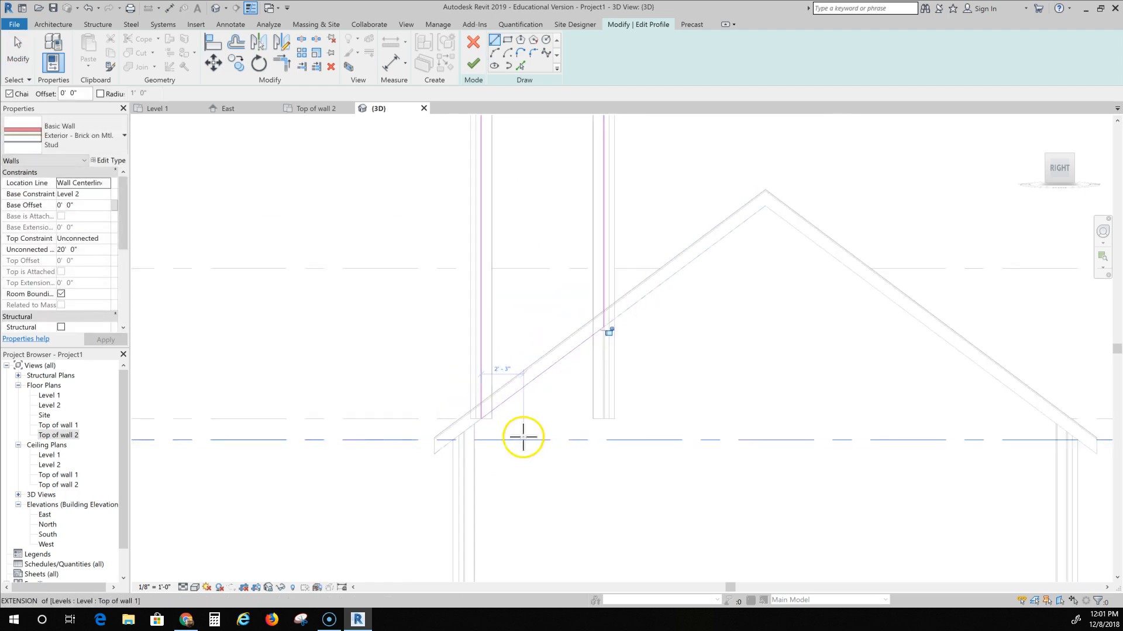
scroll(523, 437, "down", 1)
key("Escape")
left_click(475, 63)
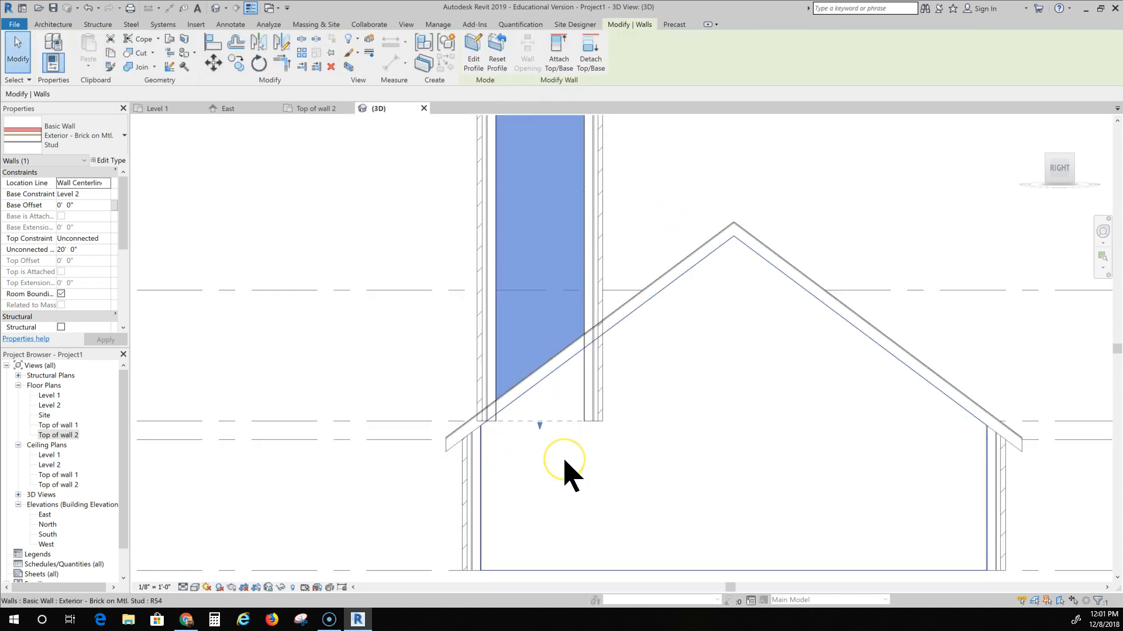
Step: Orbit to the front of the house and move the section box's right face back out beyond the dormer
left_click(428, 408)
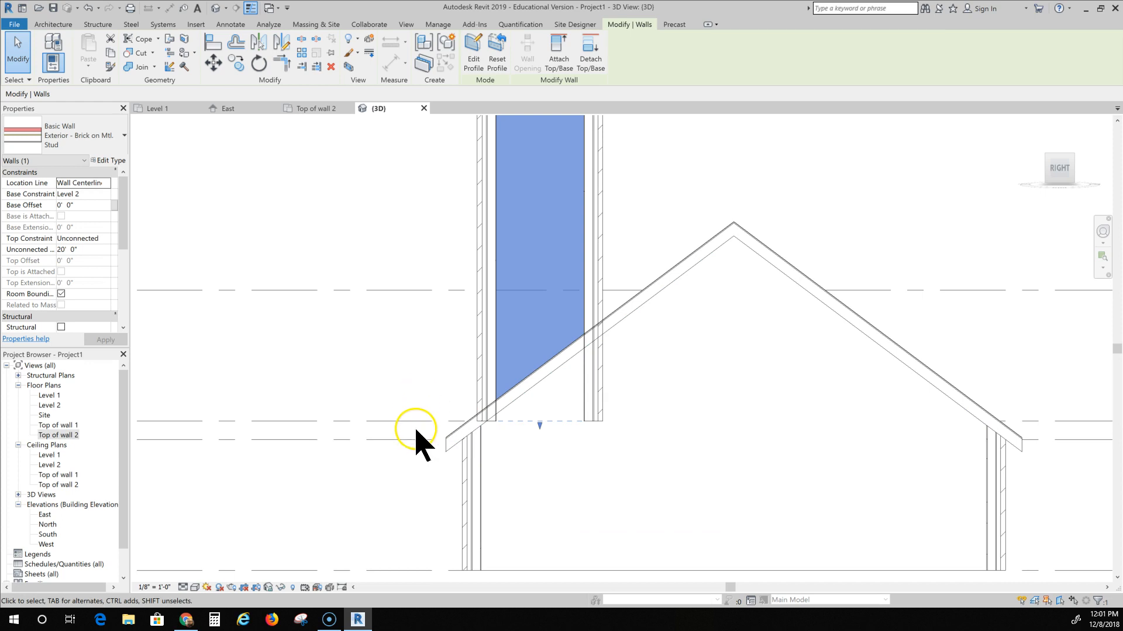
scroll(416, 429, "down", 3)
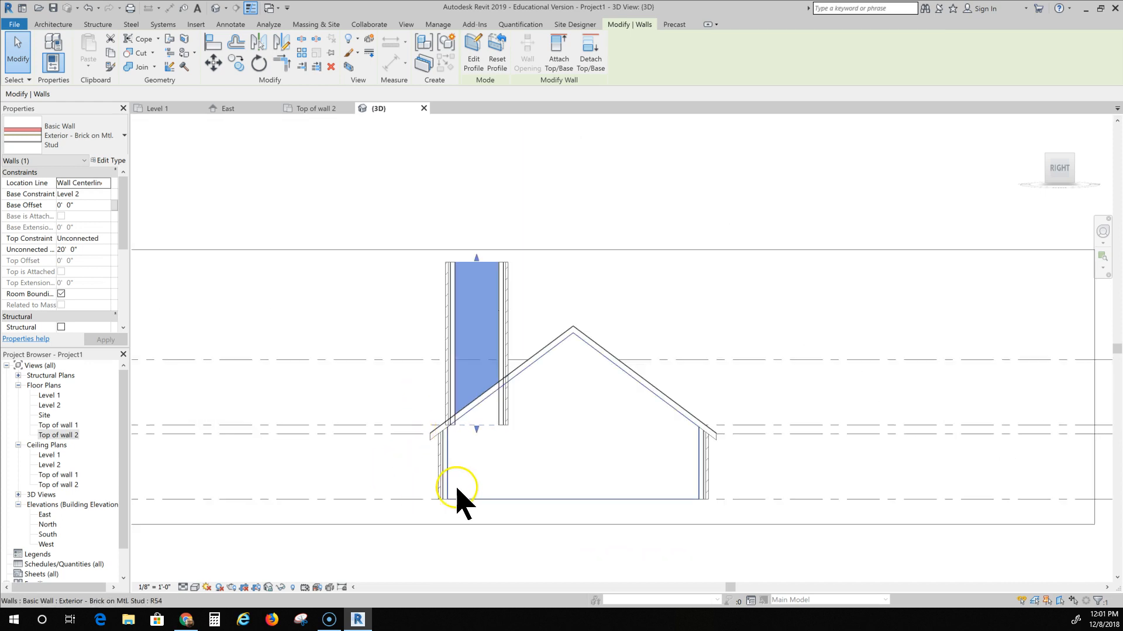
middle_click_drag(503, 506, 624, 395, "shift")
left_click(614, 285)
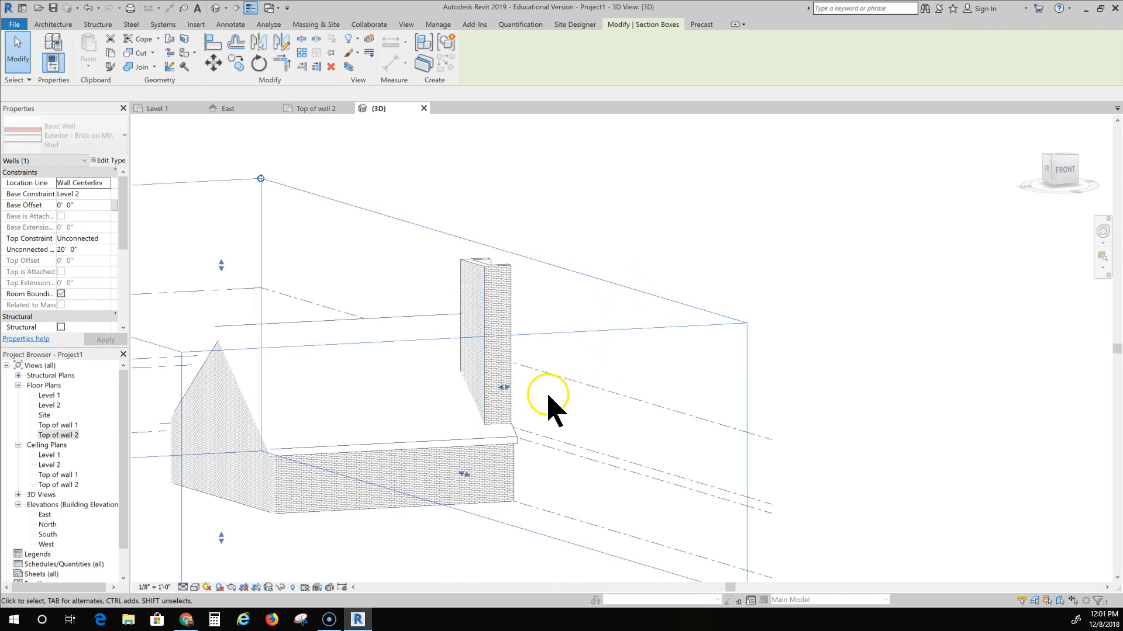
left_click_drag(506, 388, 595, 380)
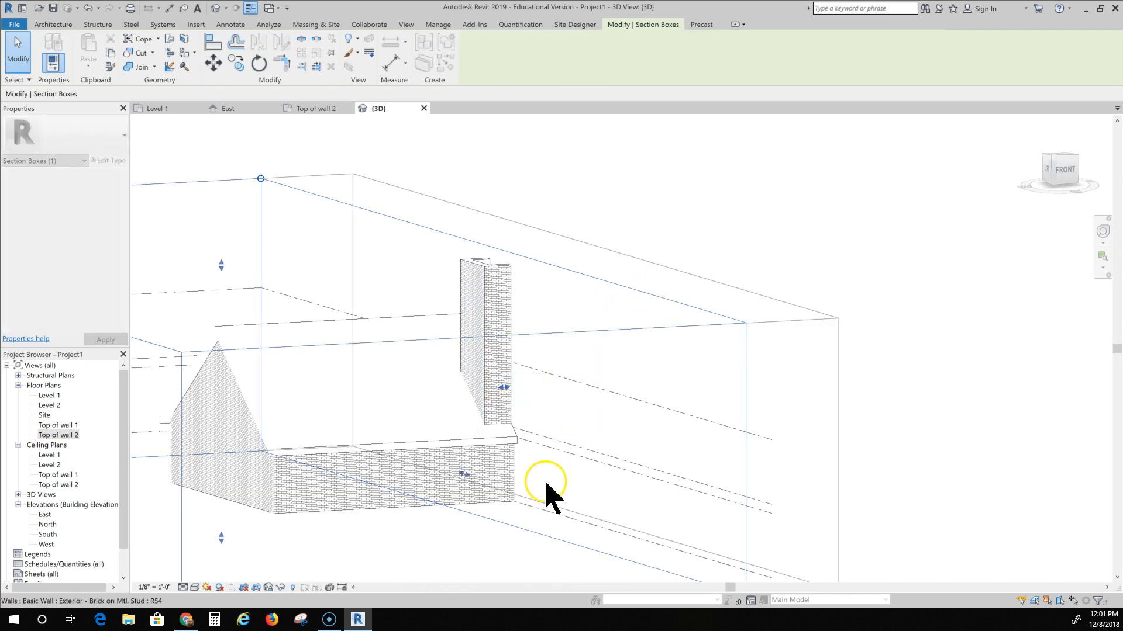
Step: Pull the section box's left face inward to cut through the dormer walls, and view the cut straight from the left side
scroll(535, 480, "down", 5)
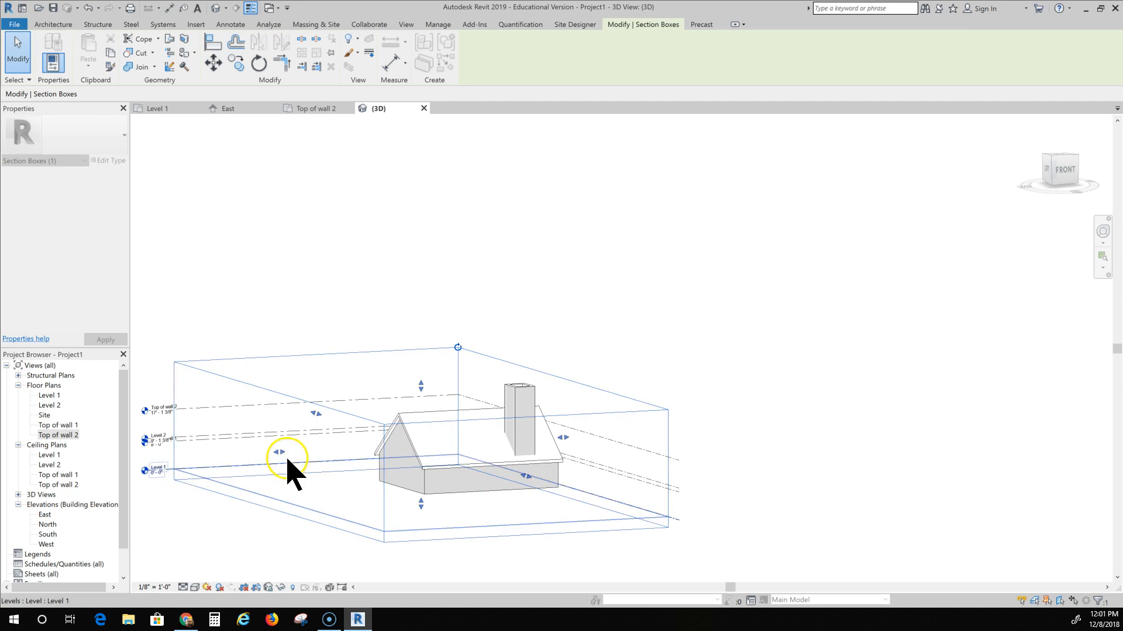
left_click_drag(283, 453, 517, 446)
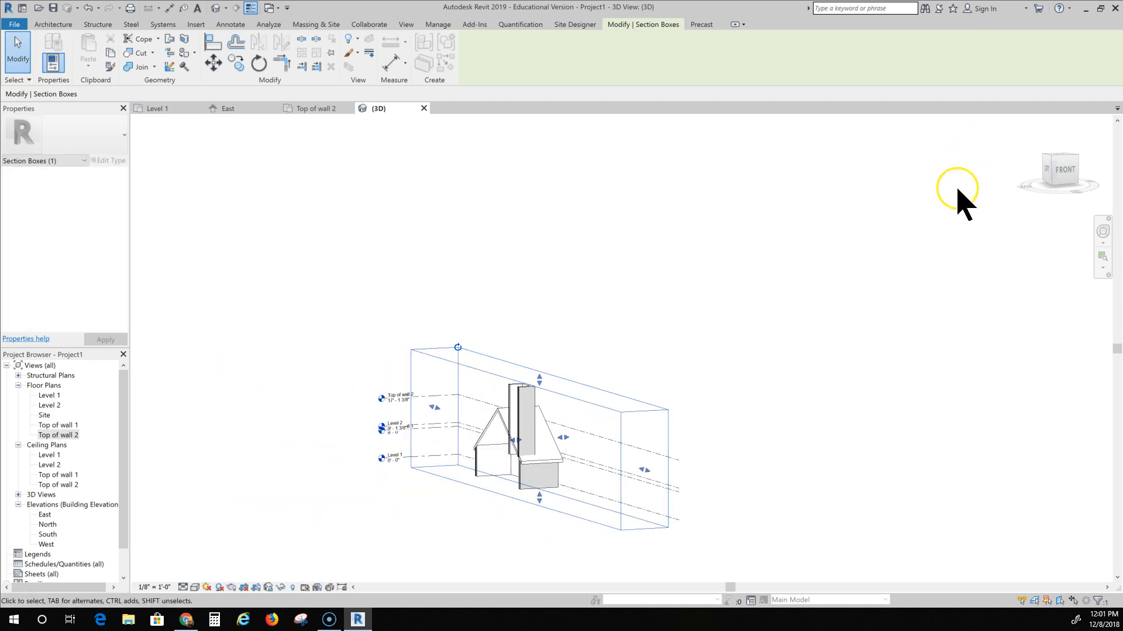
left_click(1049, 173)
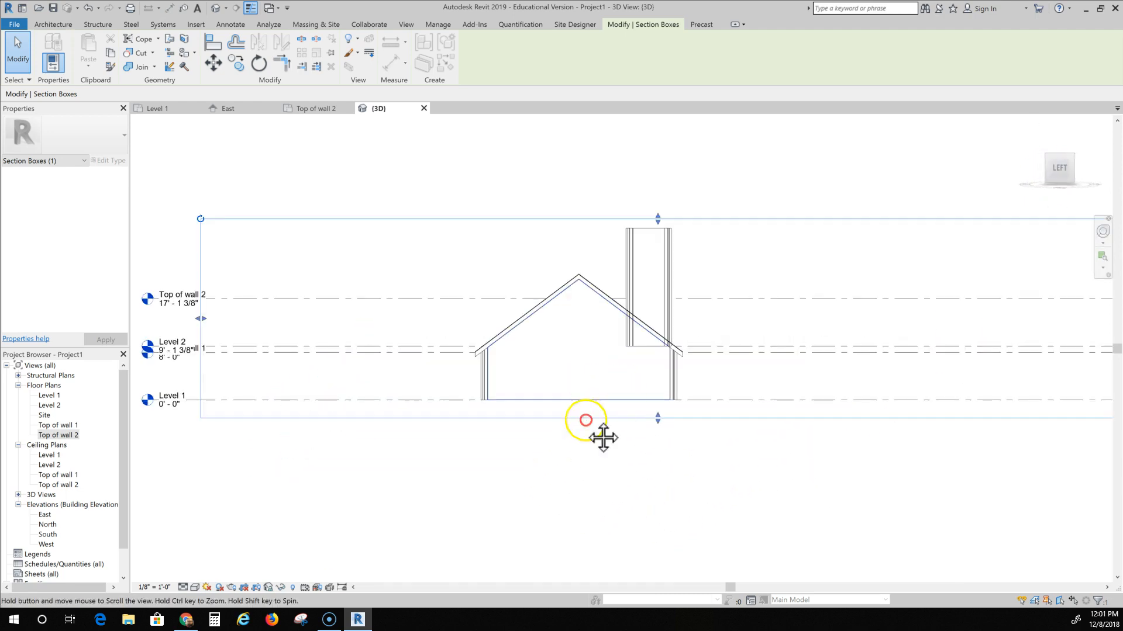
Step: Open the dormer side wall's profile for editing and delete its bottom line
middle_click_drag(601, 438, 519, 506)
scroll(538, 472, "up", 5)
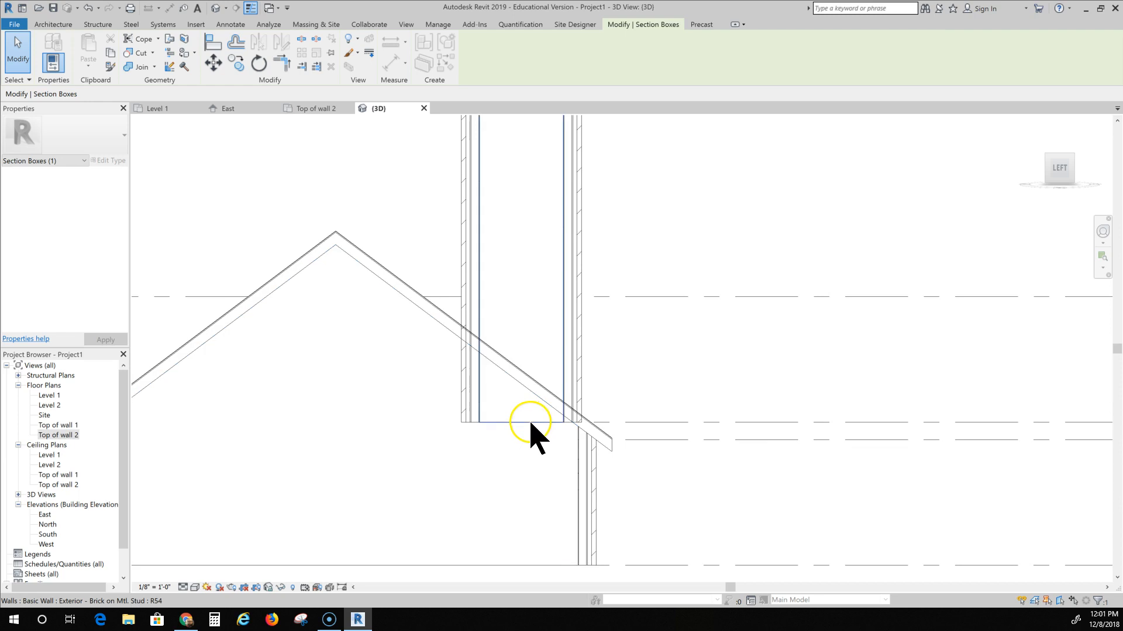
left_click(519, 448)
double_click(510, 421)
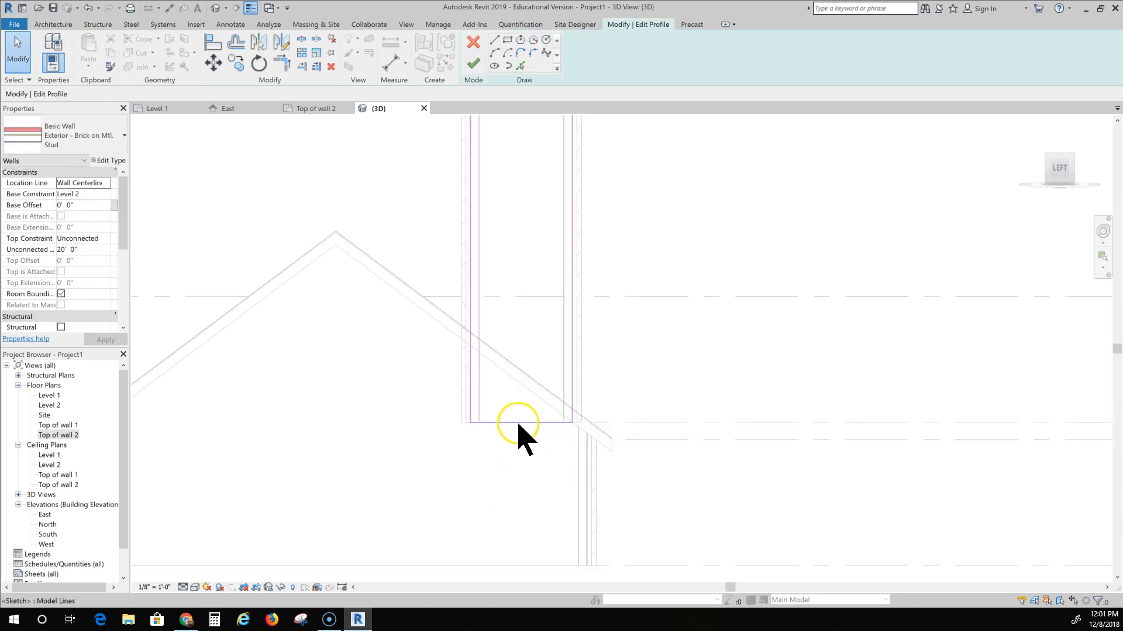
left_click(517, 423)
key("Delete")
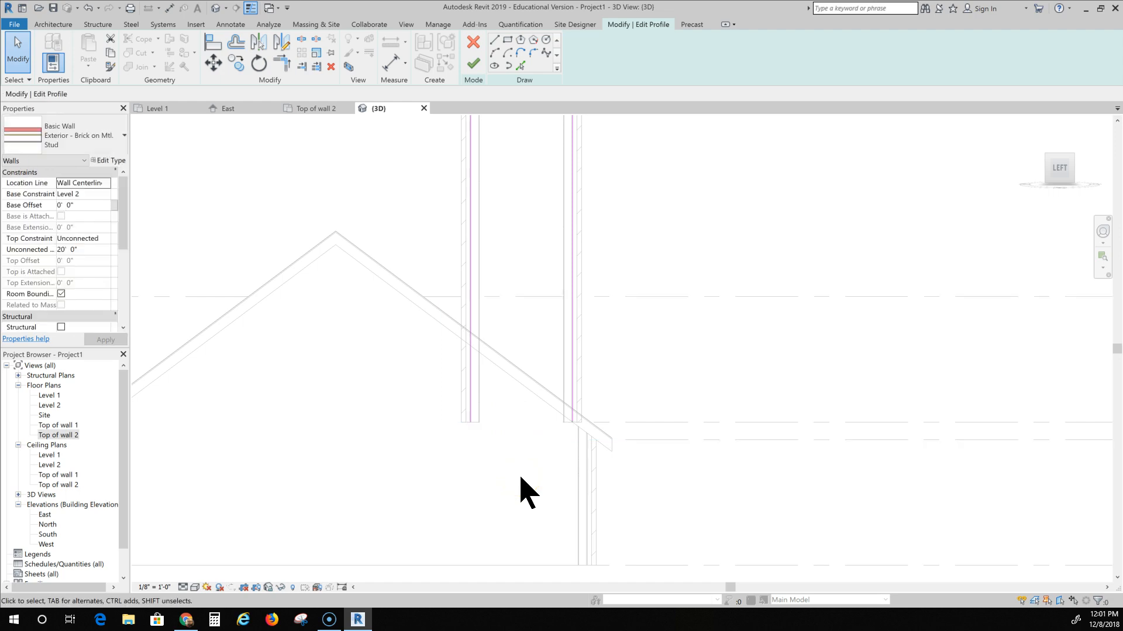
Step: Raise the lower end of the profile's ridge-side vertical line to the underside of the roof slope
left_click(472, 422)
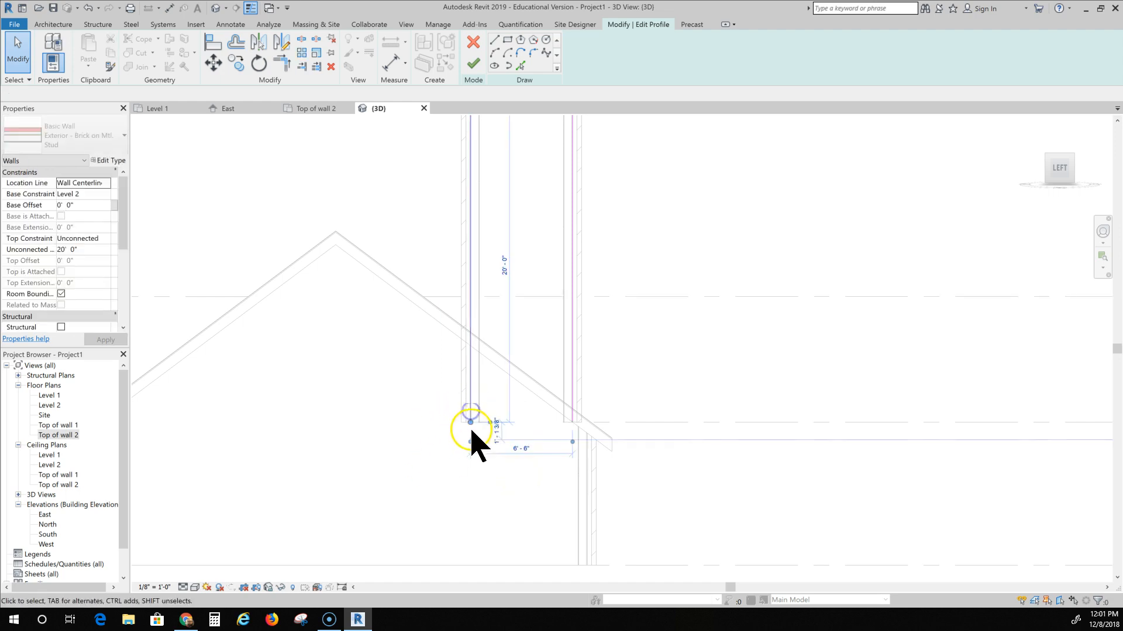
left_click_drag(473, 368, 471, 345)
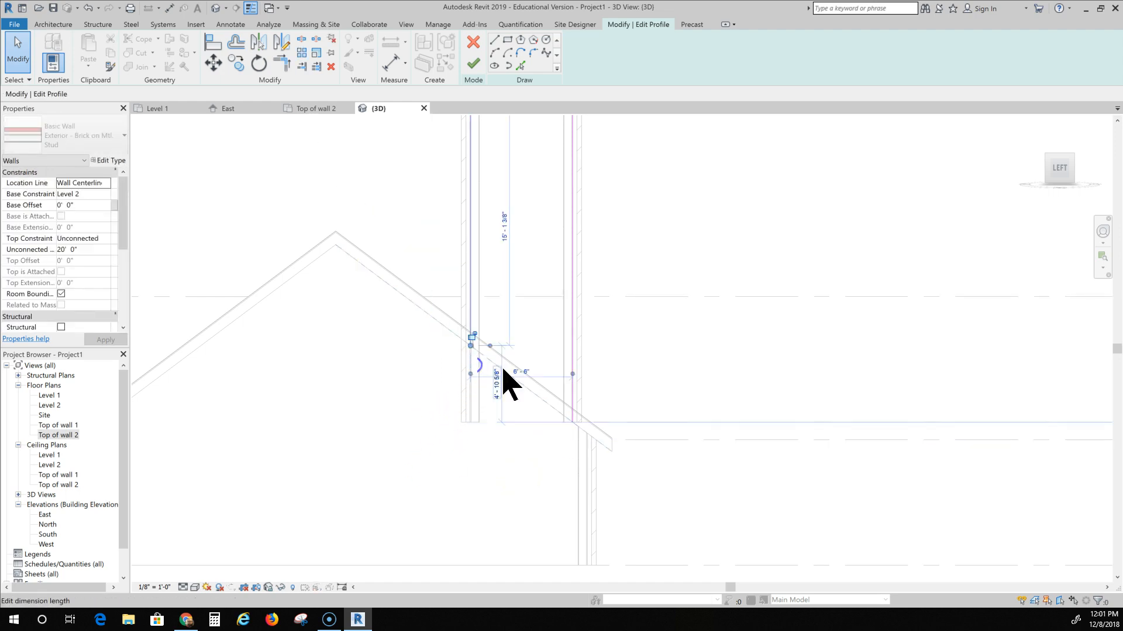
left_click(474, 66)
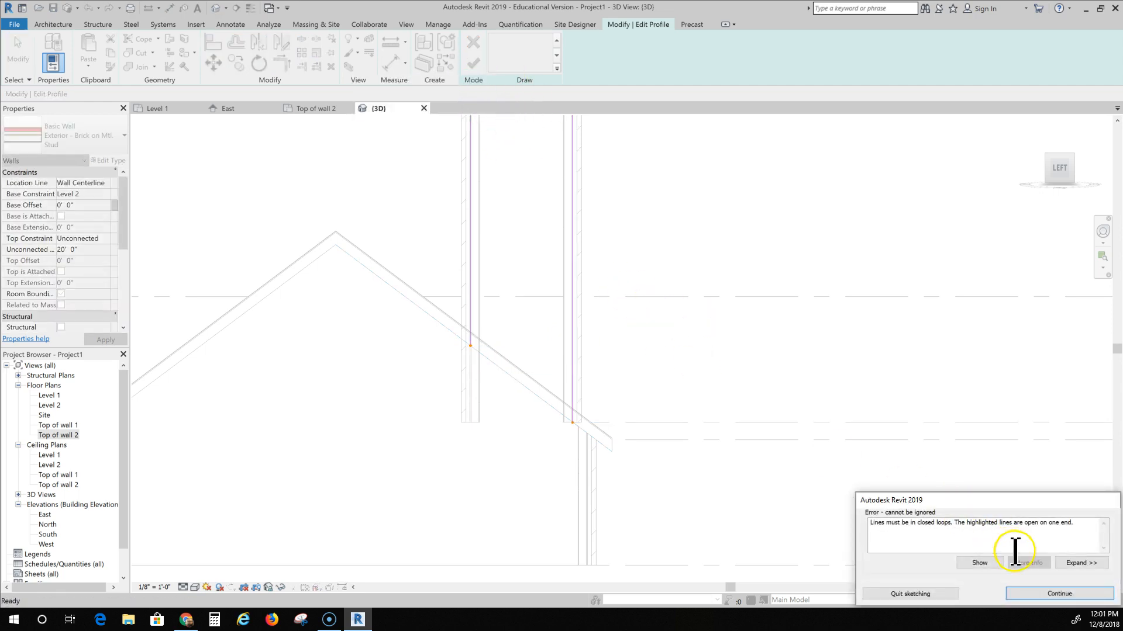
left_click(1059, 593)
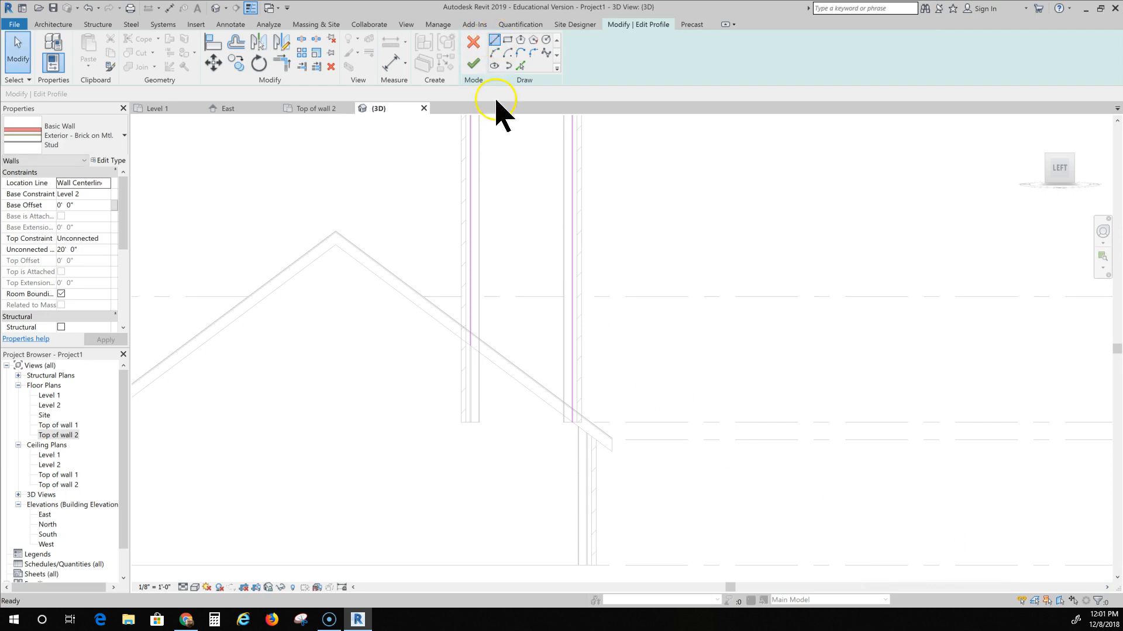
Step: Draw a sloped line along the roof's underside to close the side wall profile, and finish the edit
left_click(471, 346)
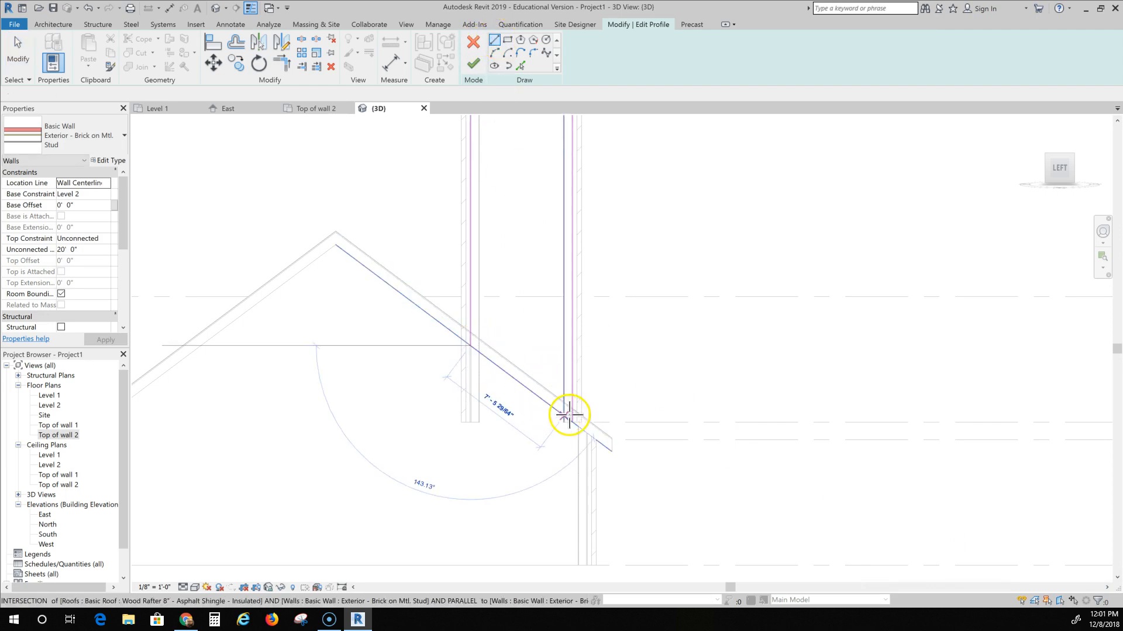
left_click(570, 415)
key("Escape")
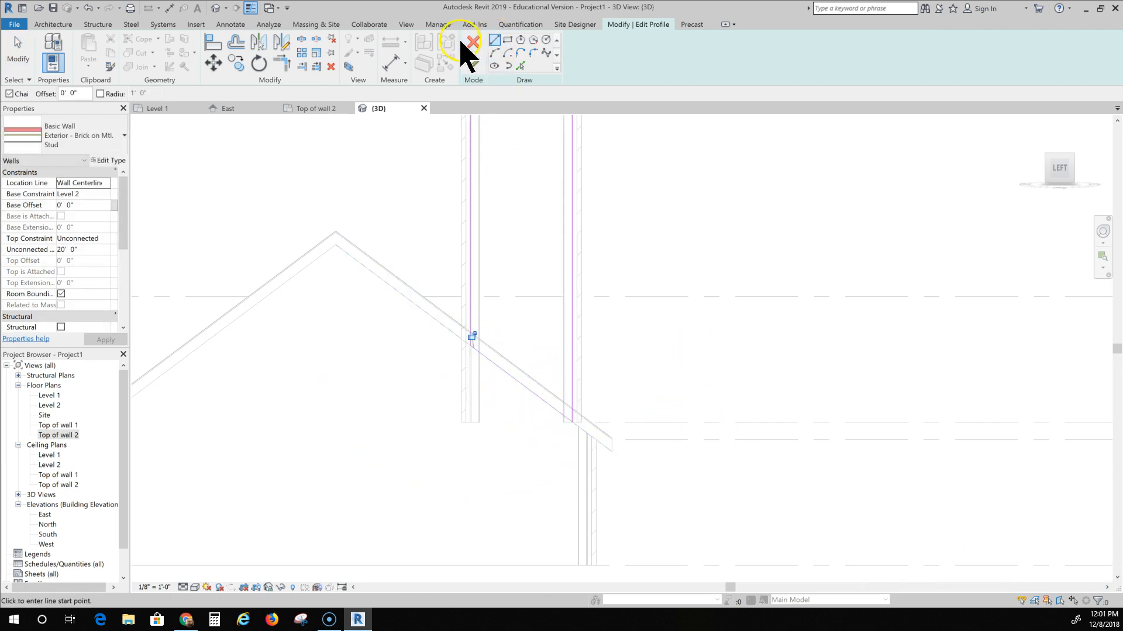
left_click(473, 57)
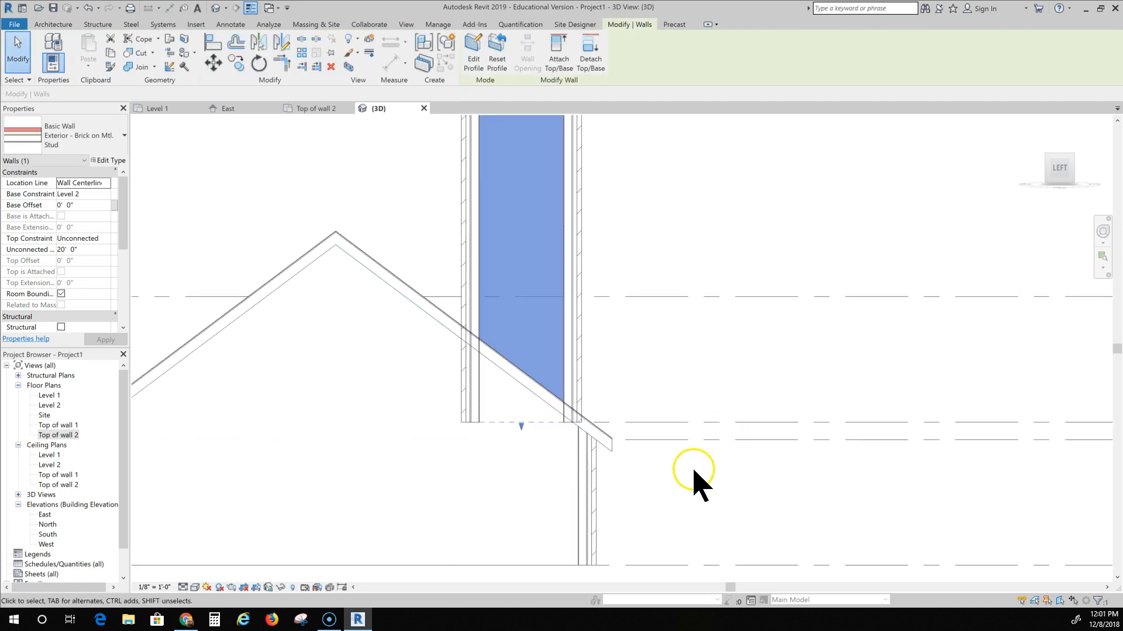
Step: Raise the base of the dormer's ridge-side wall to the underside of the roof slope
left_click(468, 404)
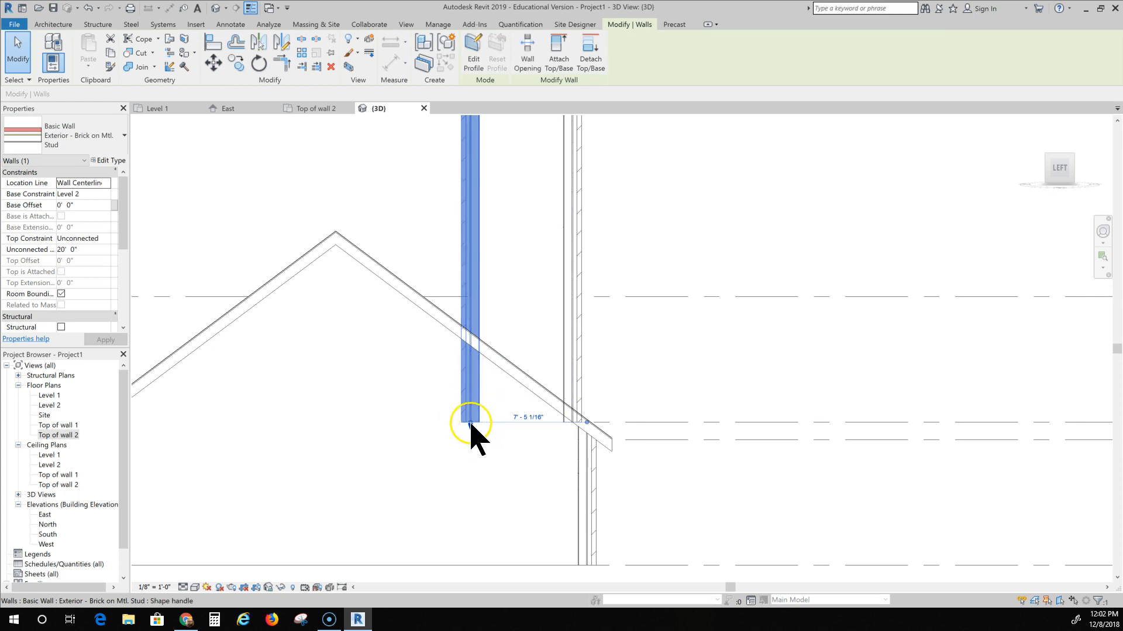
left_click_drag(473, 419, 470, 344)
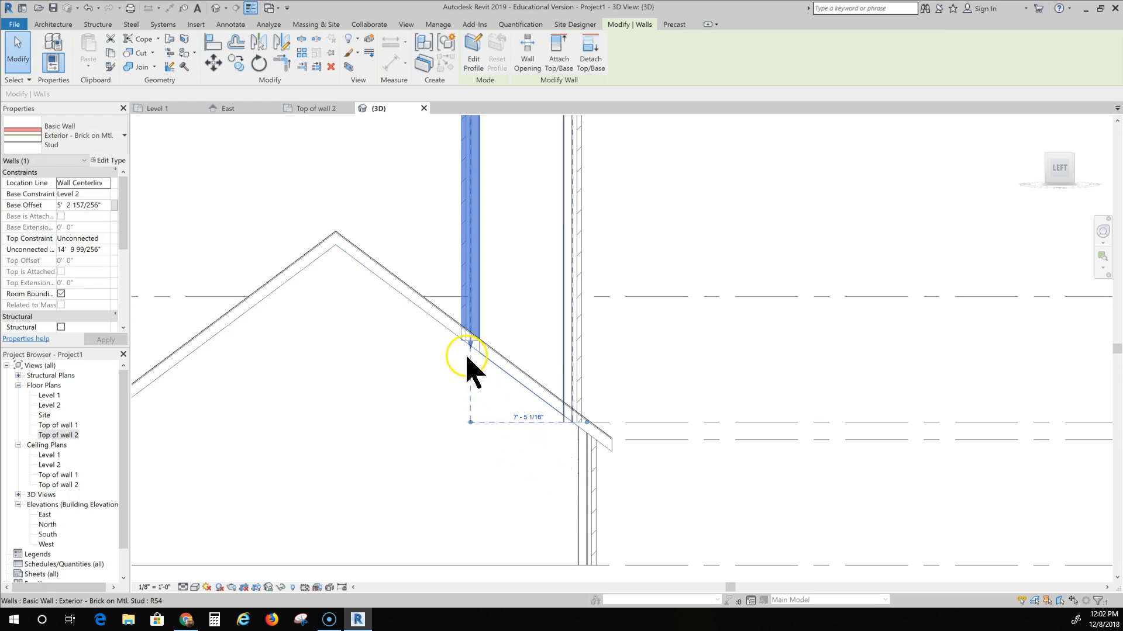
scroll(469, 365, "up", 4)
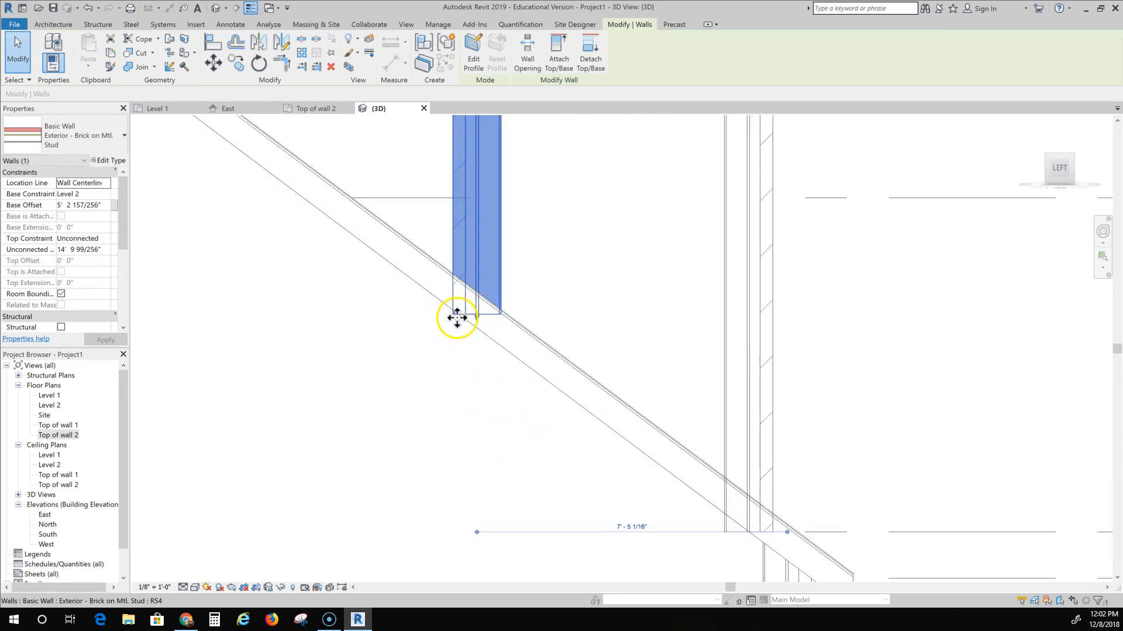
scroll(585, 485, "down", 2)
middle_click_drag(583, 489, 447, 481)
scroll(547, 471, "up", 2)
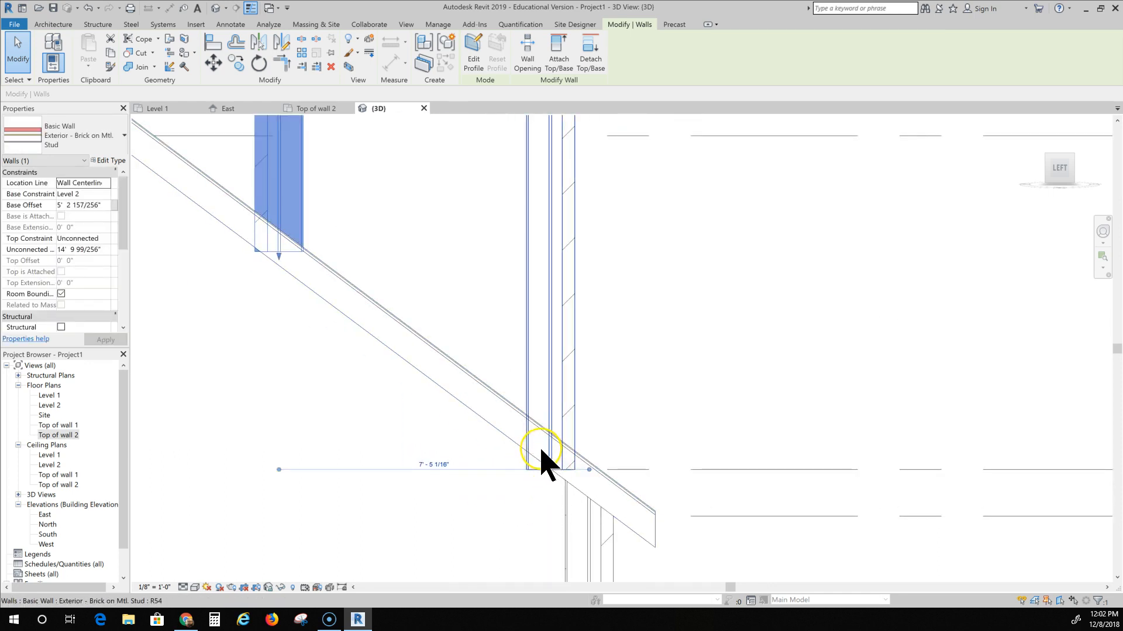
left_click(542, 453)
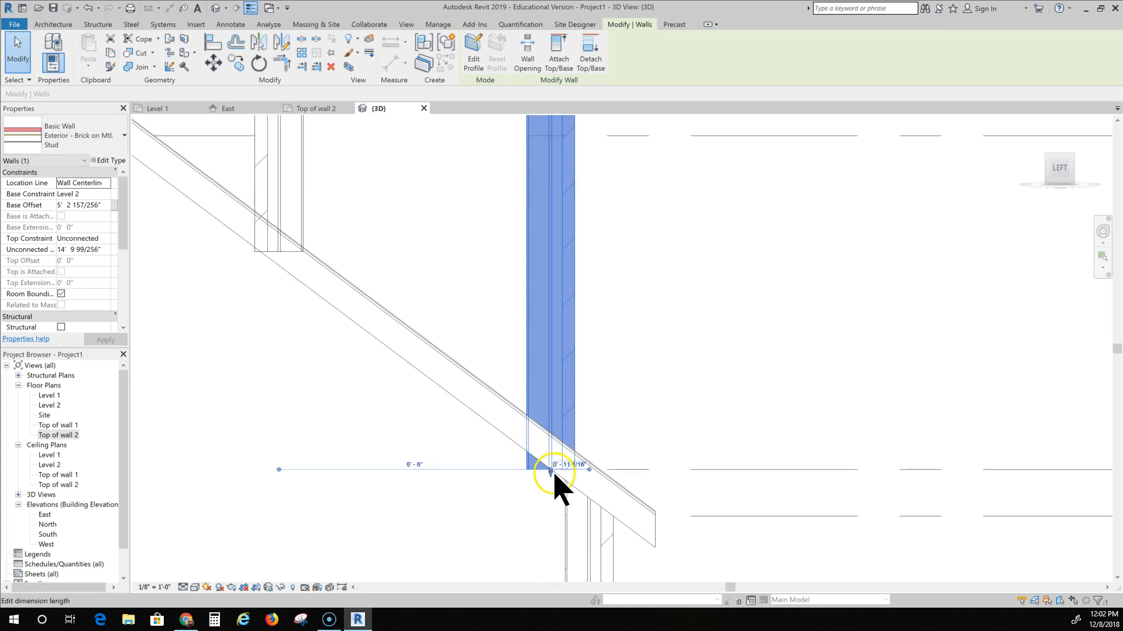
left_click(551, 474)
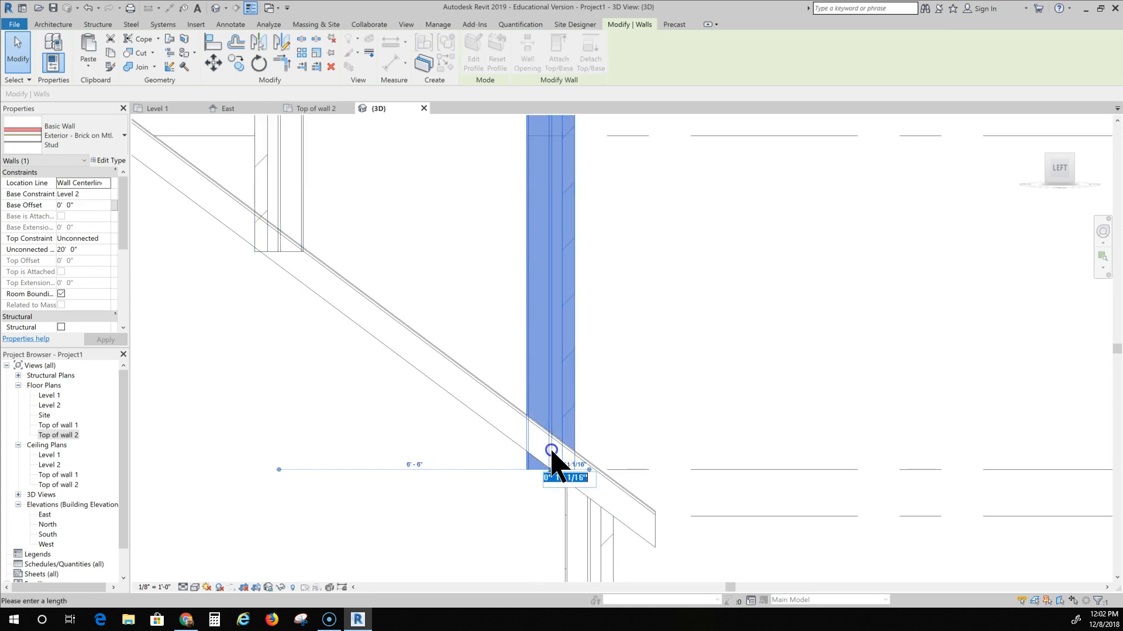
left_click(543, 489)
scroll(520, 520, "down", 5)
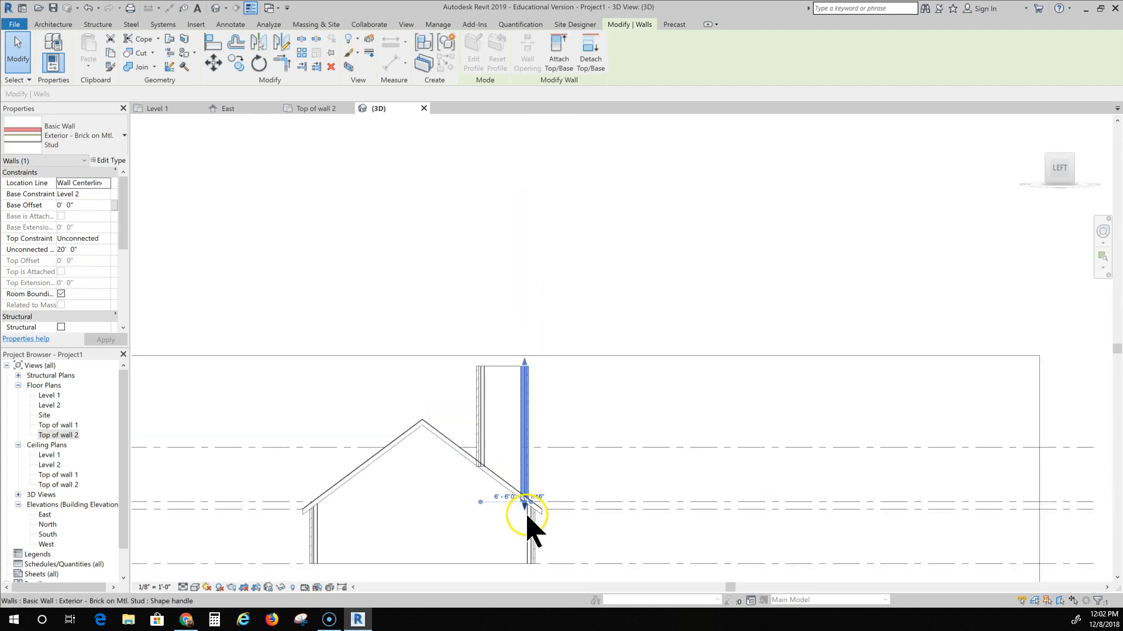
left_click(635, 512)
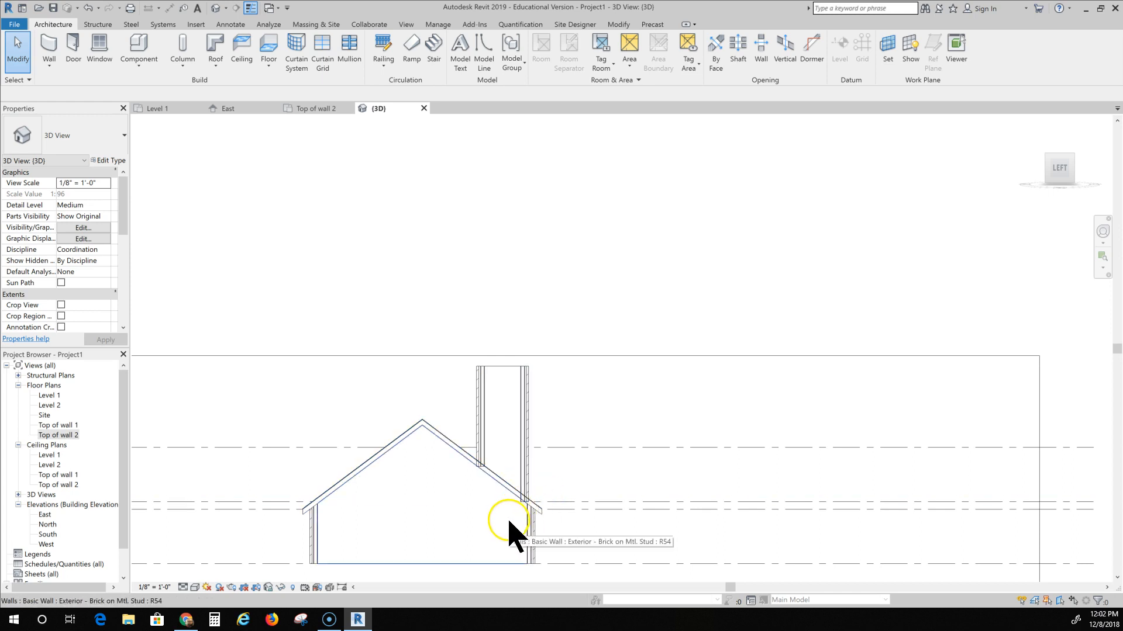
Step: Move the section box's left face back out beyond the whole house, and view the model straight from the top
scroll(602, 465, "down", 1)
scroll(602, 465, "down", 3)
mouse_move(576, 503)
middle_mouse_down("shift")
mouse_move(453, 528)
mouse_move(451, 563)
middle_mouse_up("shift")
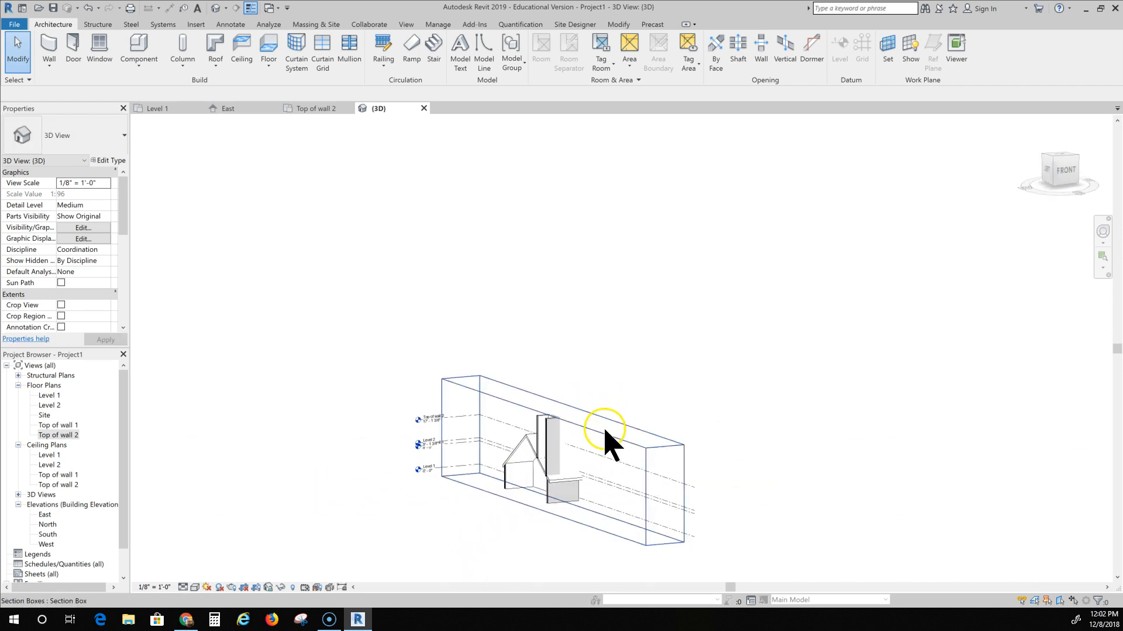
left_click(579, 426)
left_click_drag(543, 463, 383, 506)
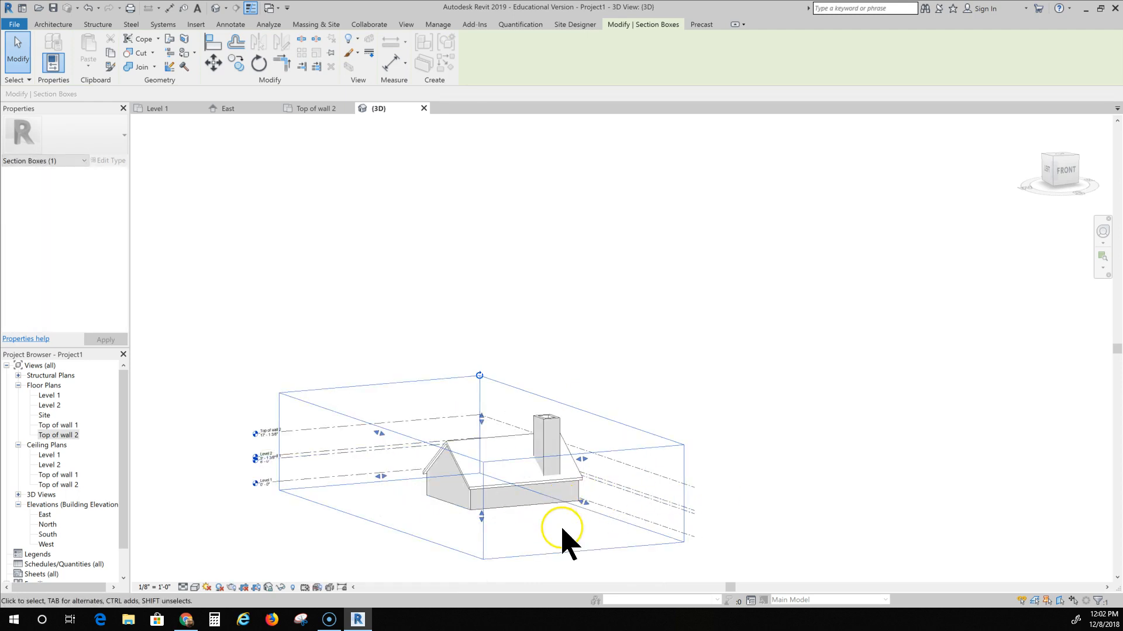
mouse_move(500, 551)
middle_mouse_down("shift")
mouse_move(402, 556)
mouse_move(497, 555)
middle_mouse_up("shift")
middle_click_drag(721, 449, 656, 519, "shift")
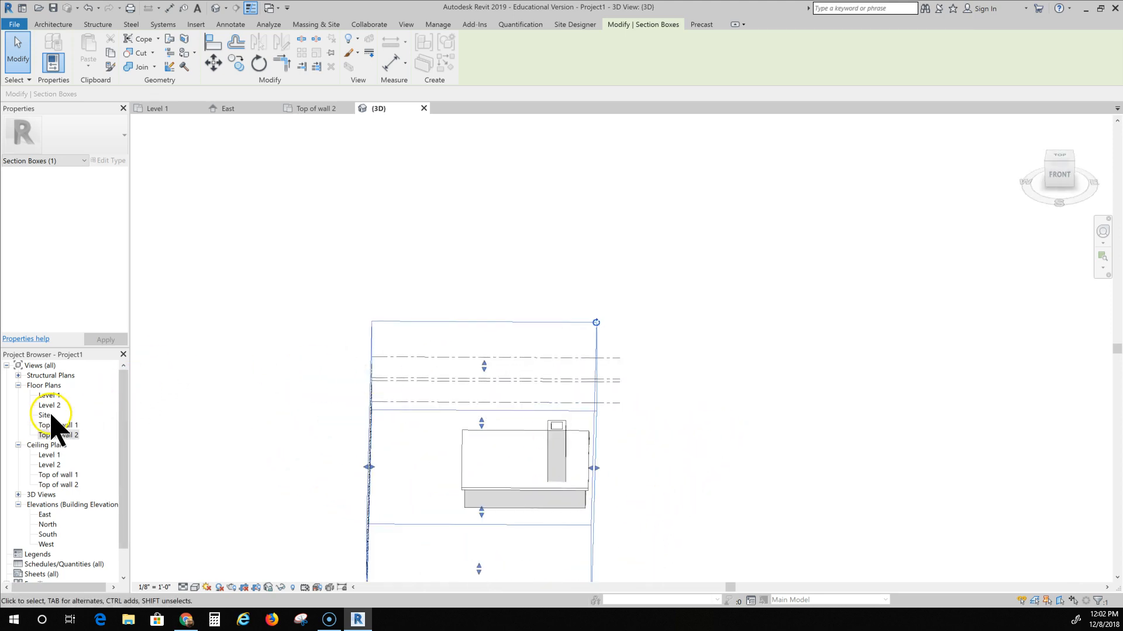
left_click(1060, 158)
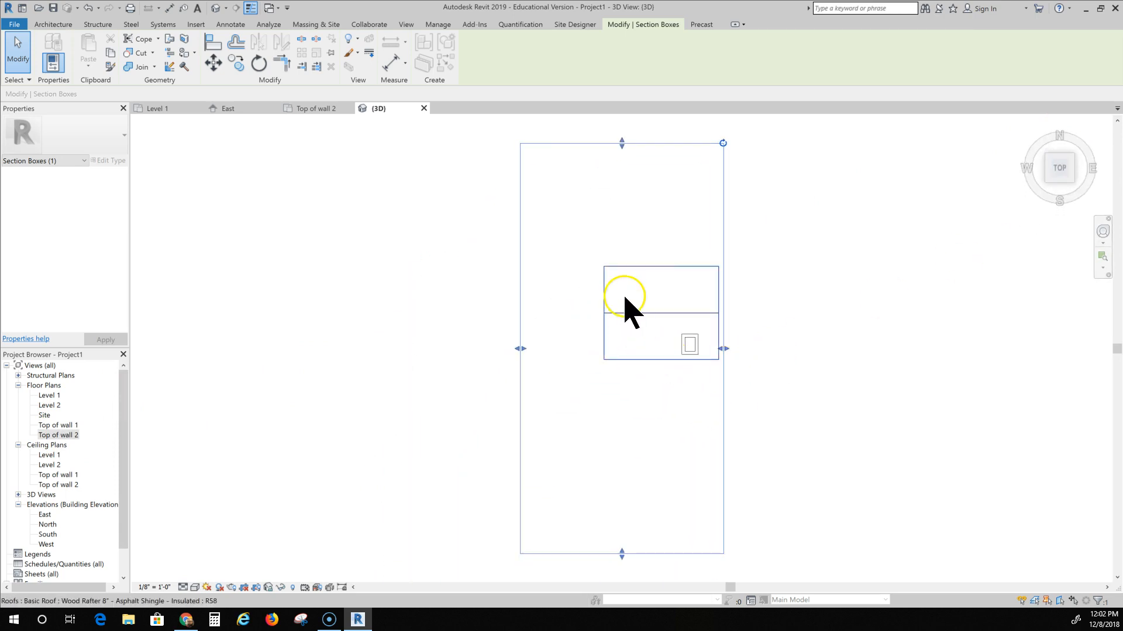
Step: Start a dormer opening in the main roof and pick the inner faces of all four dormer walls as its boundary
left_click(38, 24)
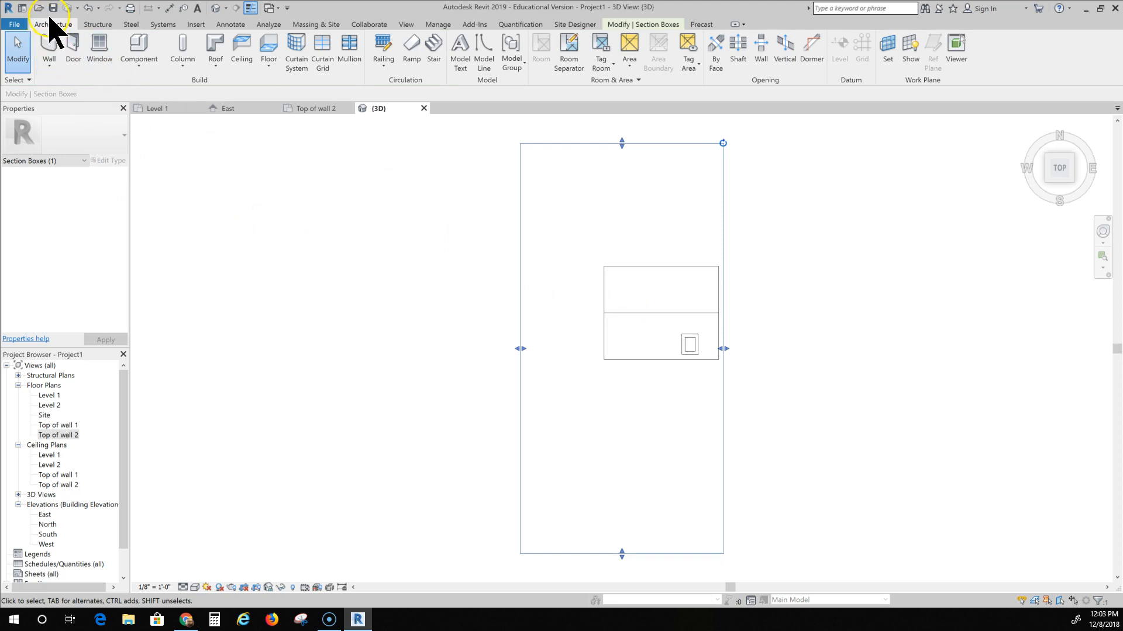
left_click(817, 47)
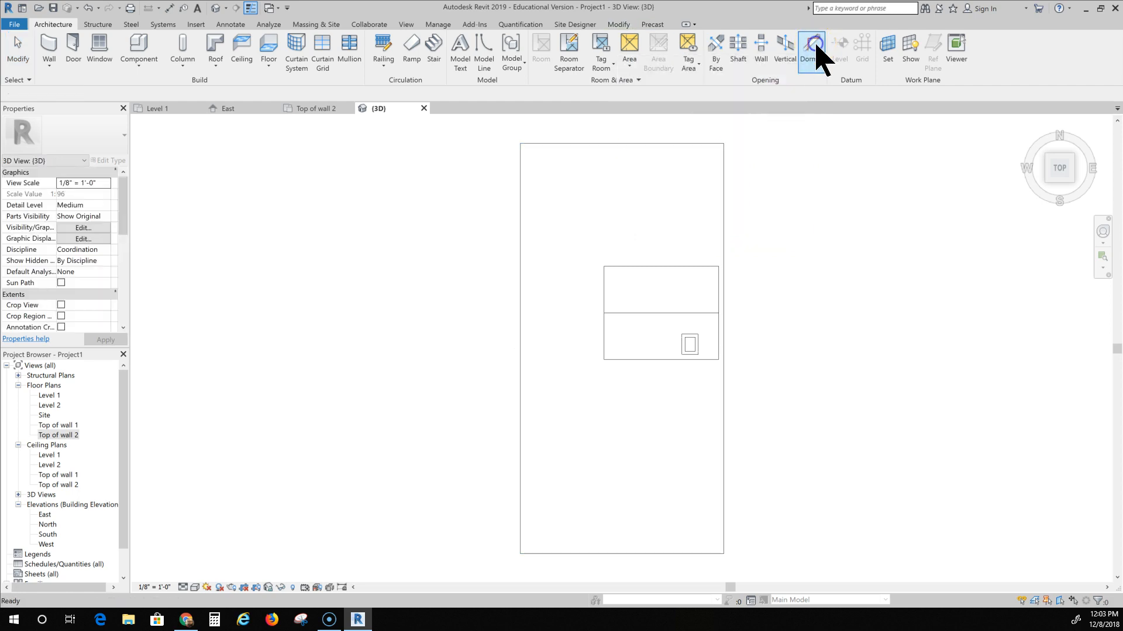
scroll(747, 354, "up", 4)
scroll(747, 354, "up", 2)
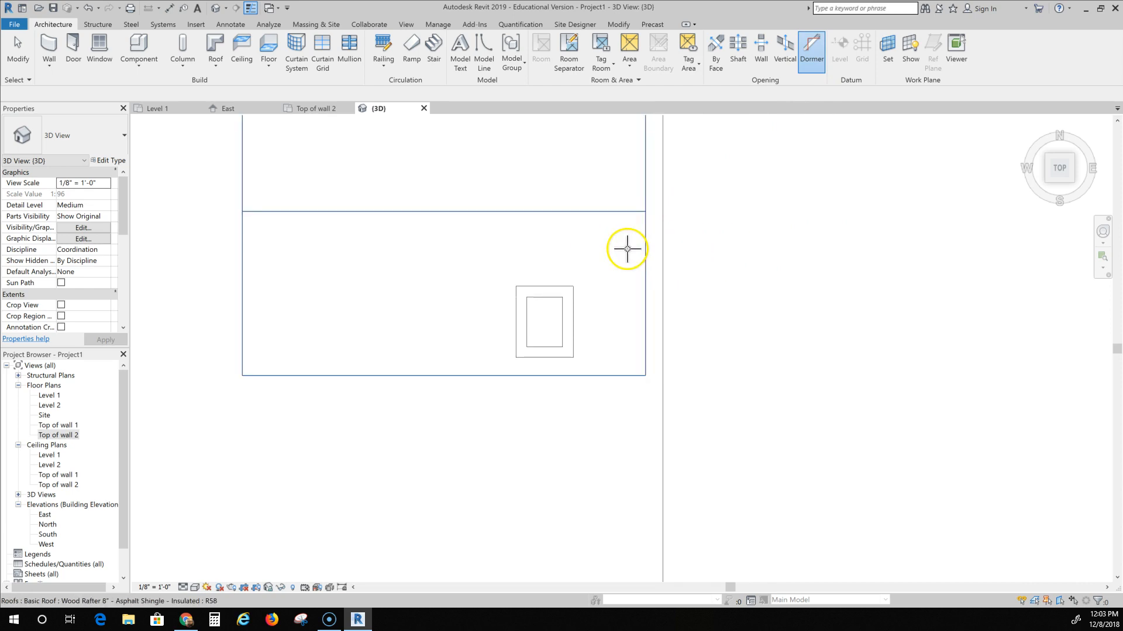
left_click(605, 248)
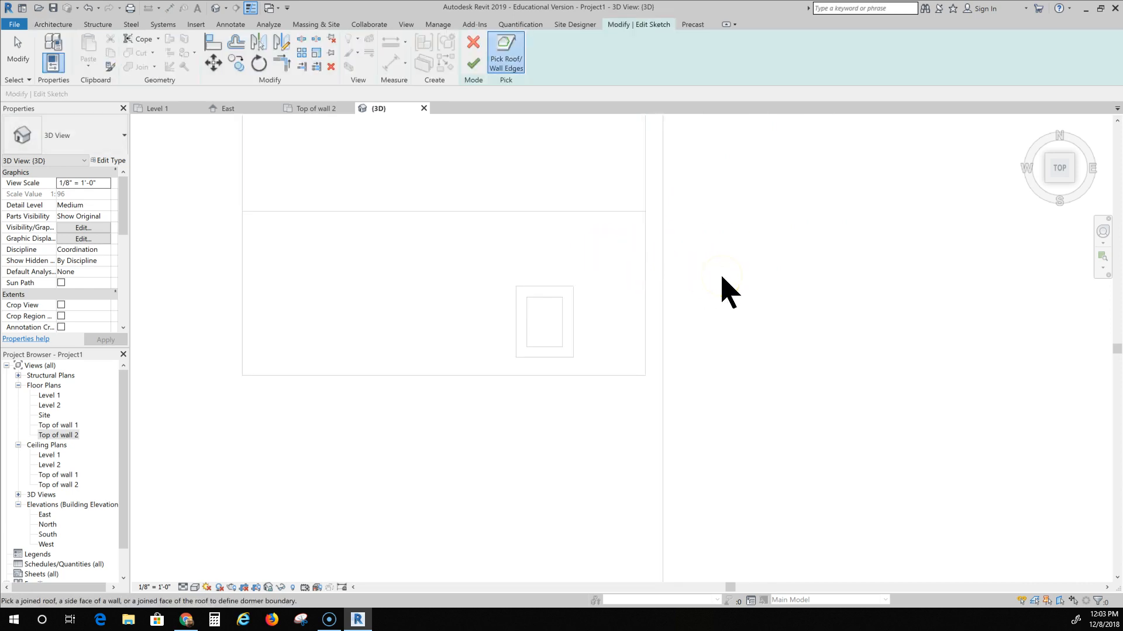
left_click(548, 300)
left_click(561, 306)
left_click(545, 345)
left_click(527, 328)
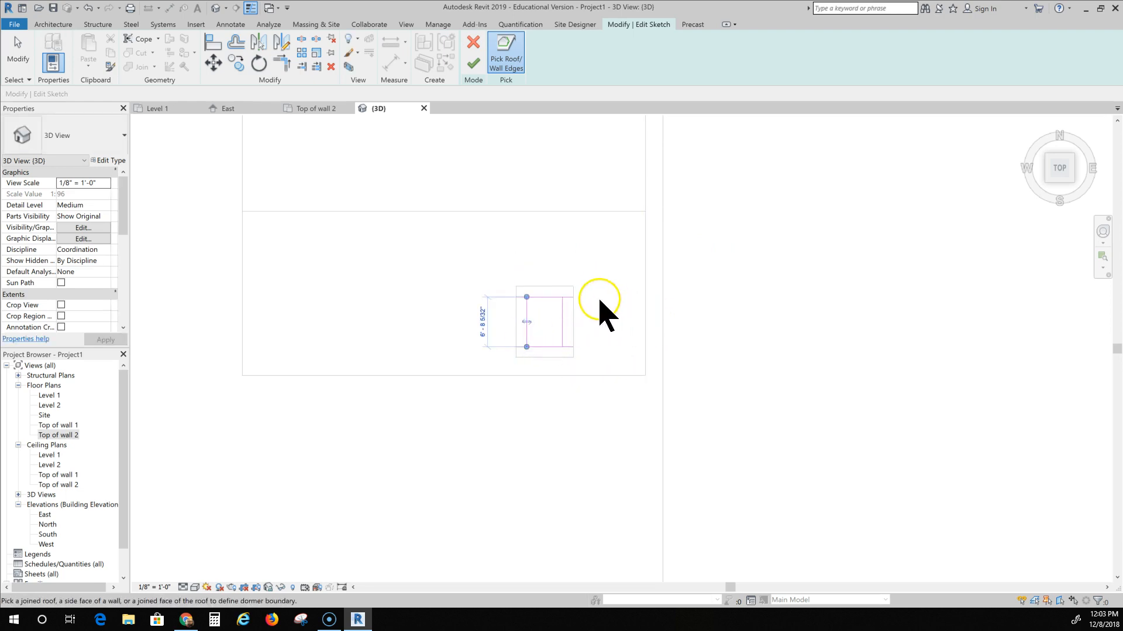
Step: Trim the dormer opening's boundary lines at the corners into a closed rectangle and finish the opening sketch
scroll(384, 205, "up", 3)
middle_click_drag(502, 255, 314, 132)
left_click(283, 63)
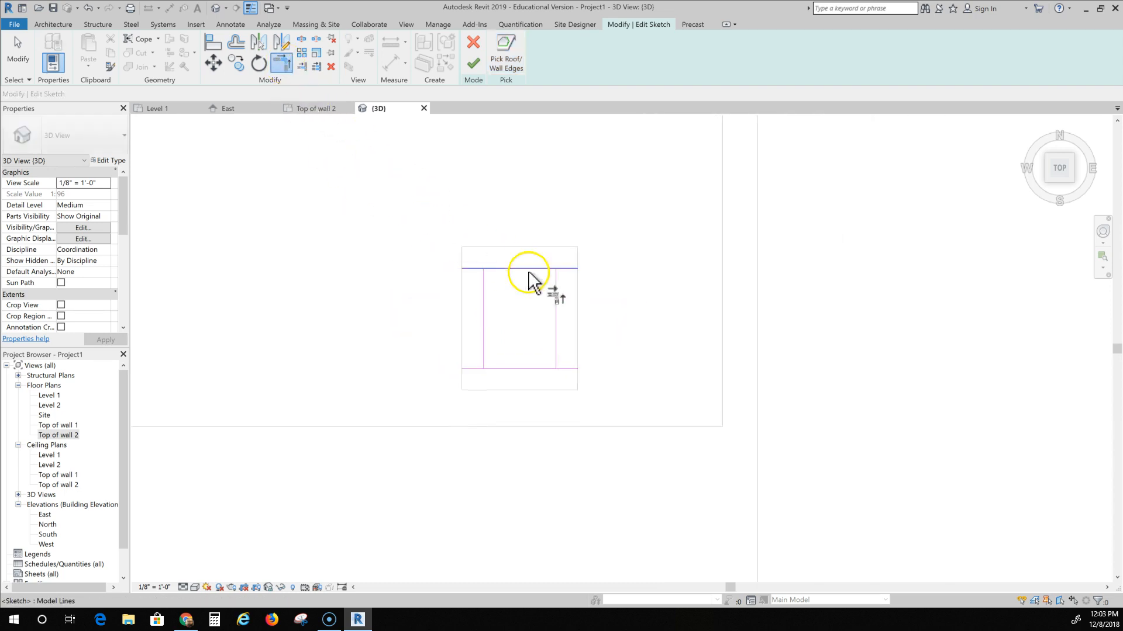
left_click(510, 269)
left_click(490, 302)
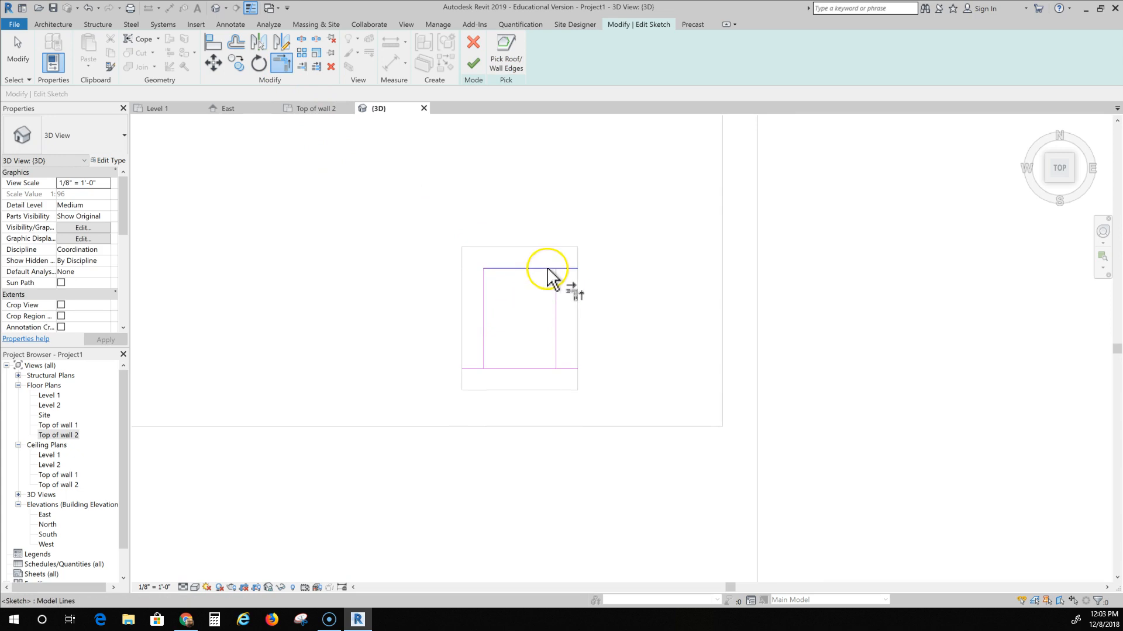
left_click(544, 269)
left_click(556, 362)
left_click(556, 355)
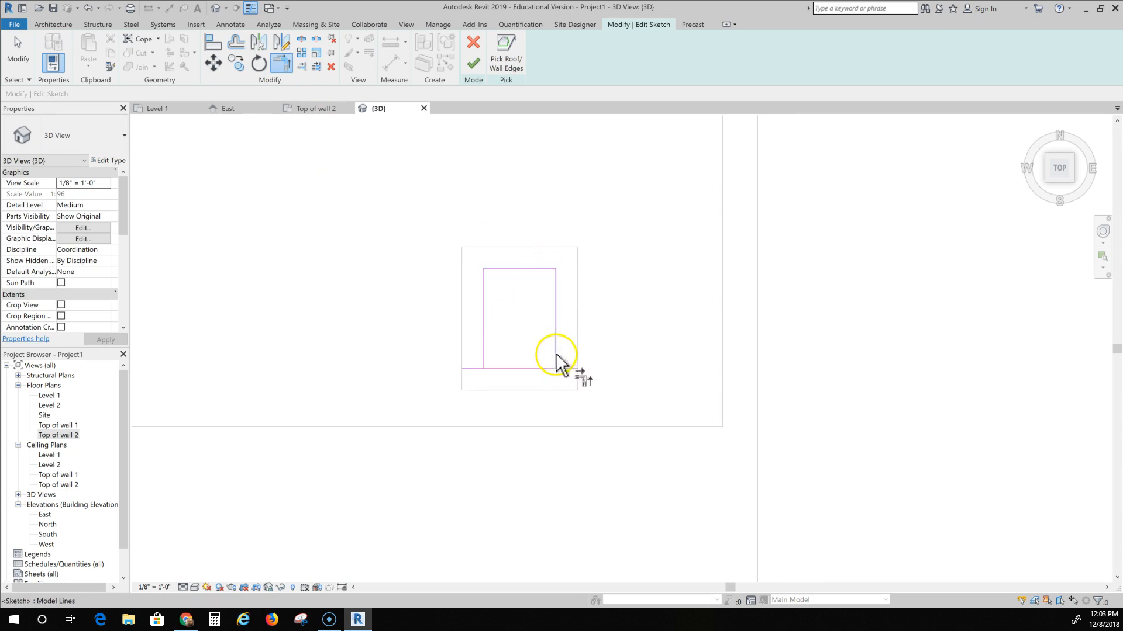
left_click(553, 368)
left_click(485, 360)
left_click(494, 367)
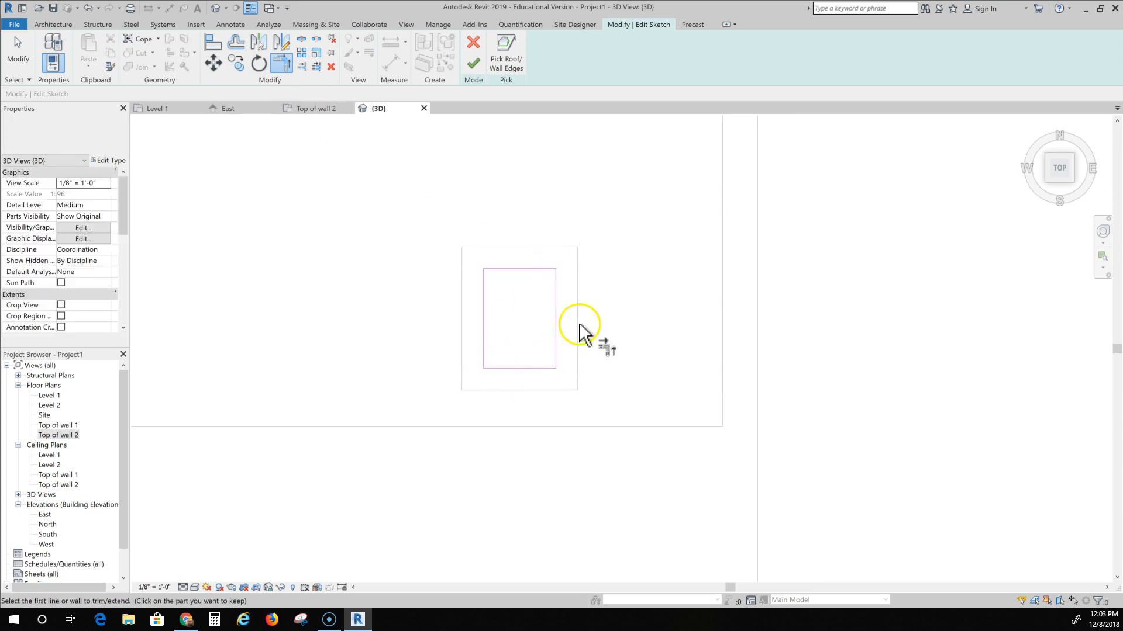
left_click(472, 64)
scroll(368, 397, "down", 2)
scroll(361, 387, "down", 1)
middle_click_drag(412, 456, 453, 409, "shift")
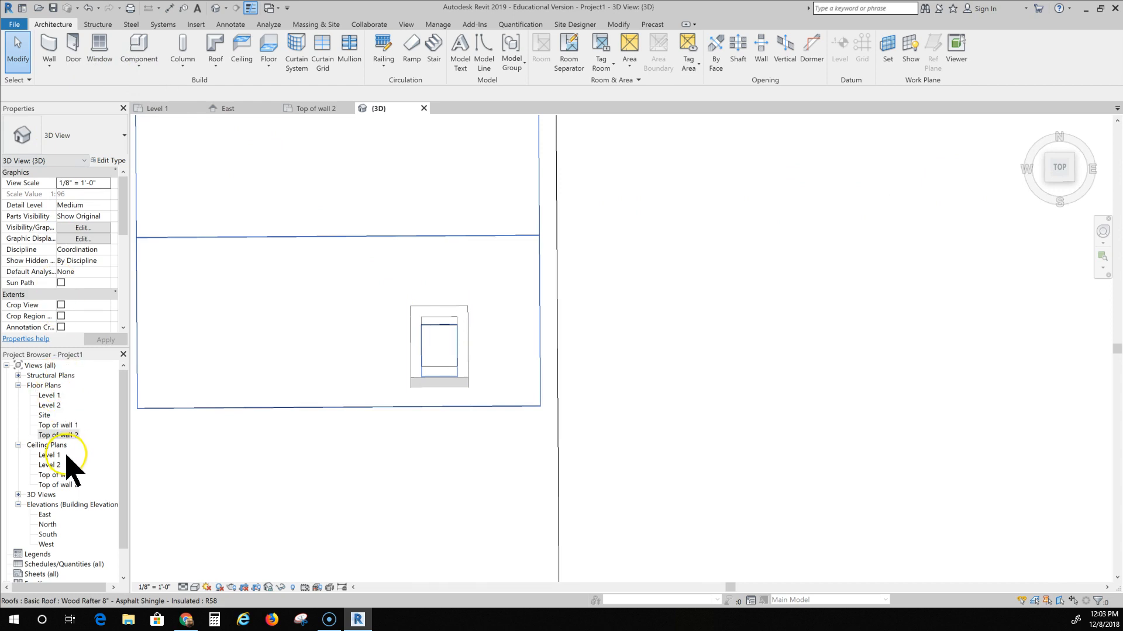
Step: On the Top of wall 2 floor plan, start a footprint roof with a 1' 0" overhang and pick the dormer's front and ridge-side walls without slope
left_click(63, 436)
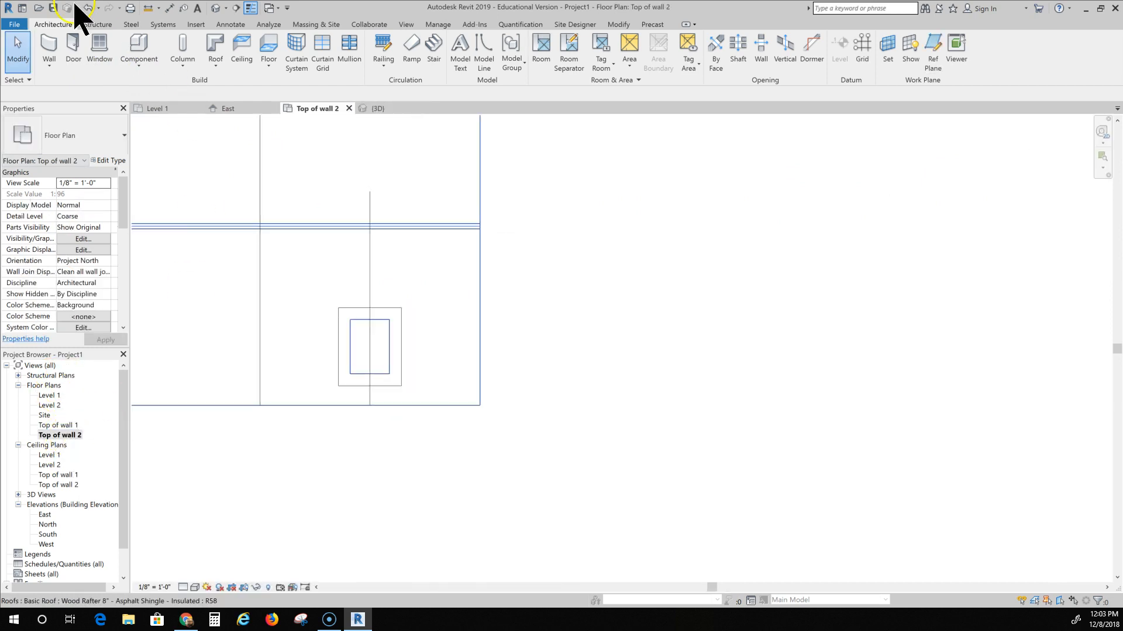
left_click(214, 56)
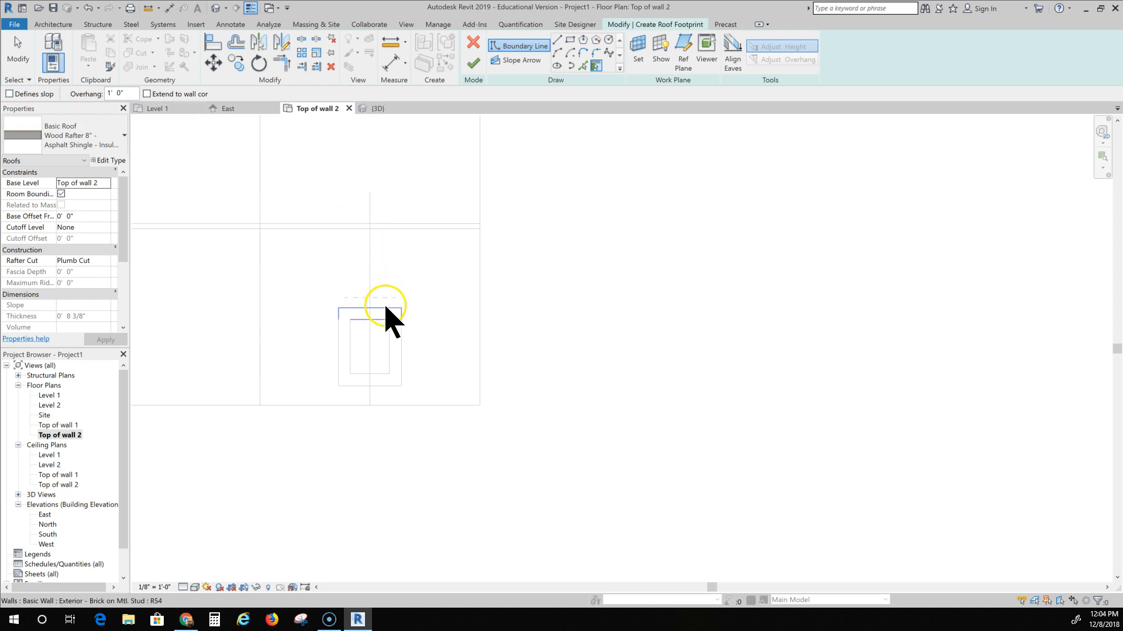
left_click(381, 318)
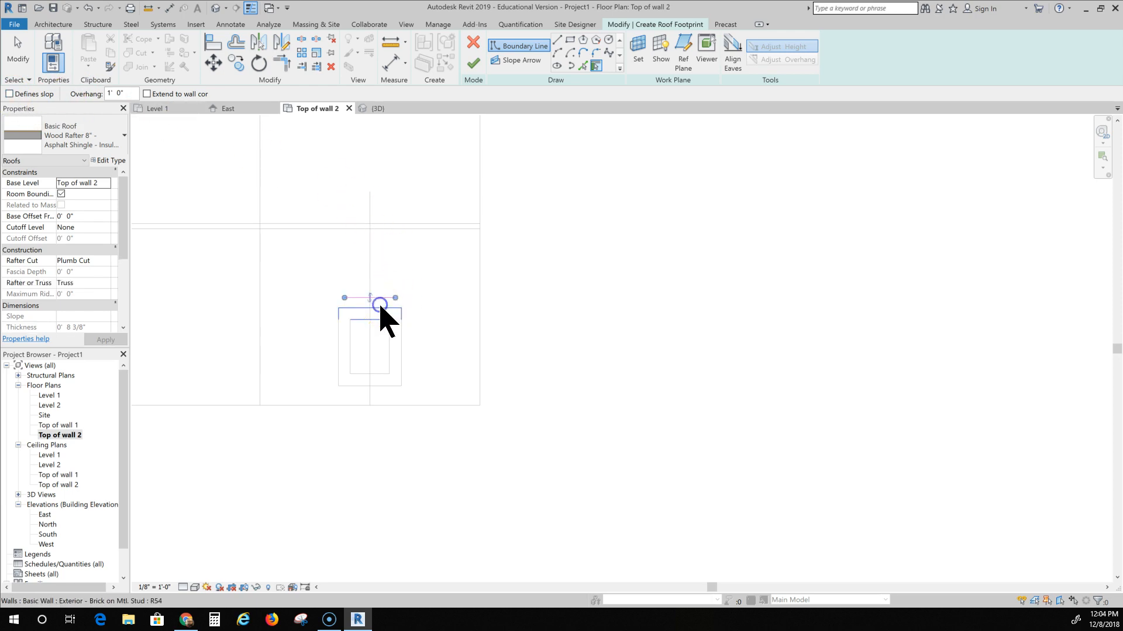
left_click(394, 386)
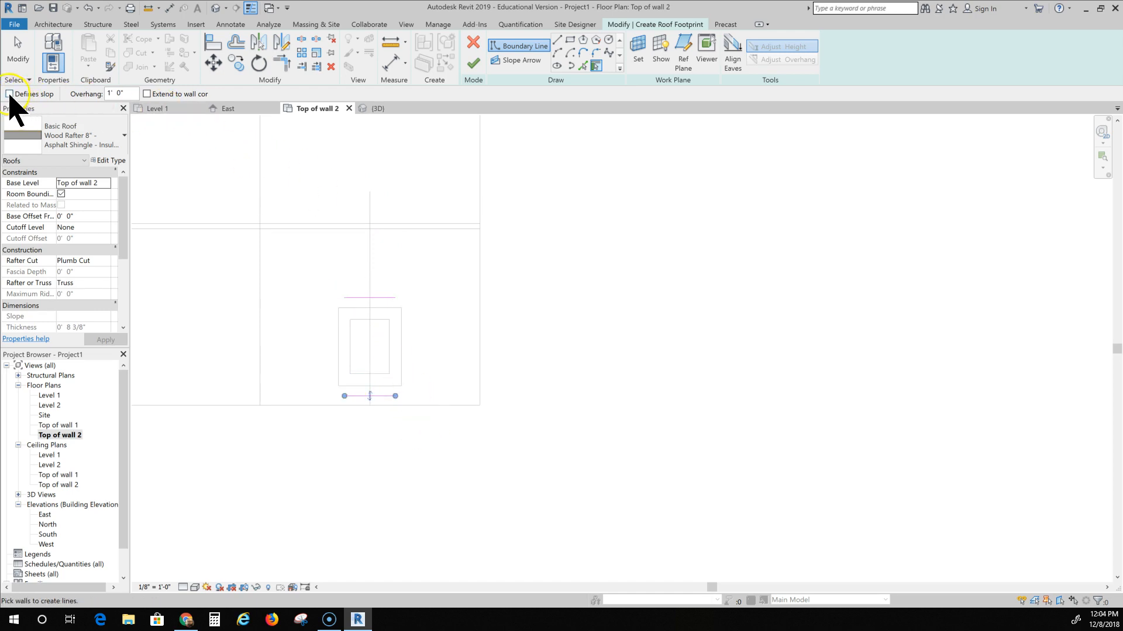
Step: Pick the dormer's two side walls as slope-defining roof edges, and finish the roof with the highlighted walls attached to it
left_click(334, 341)
left_click(401, 351)
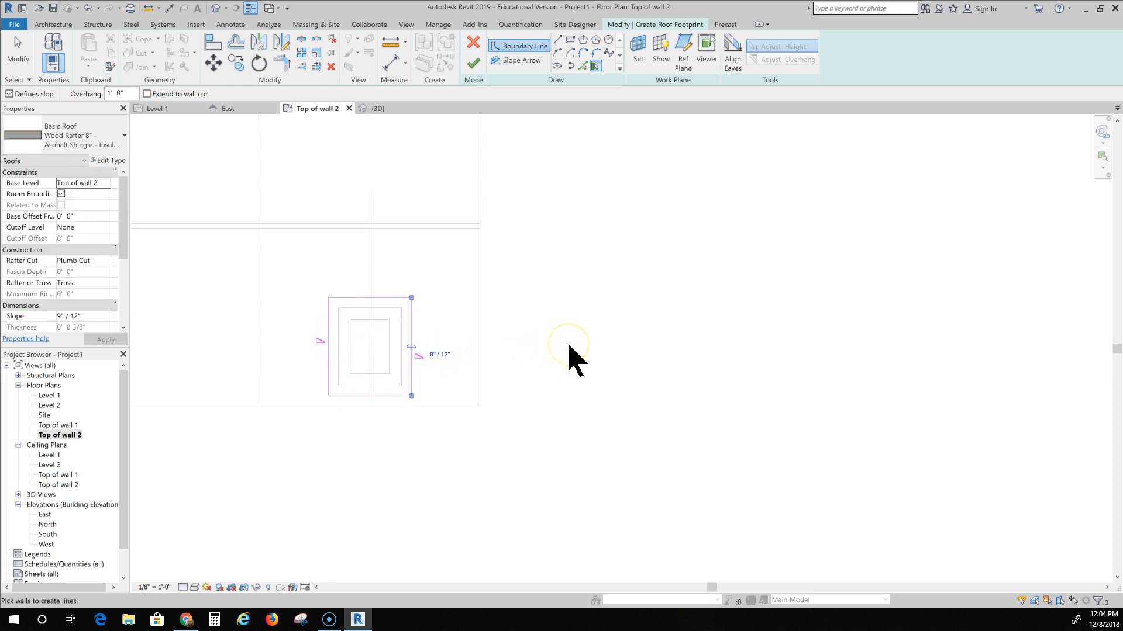
left_click(474, 62)
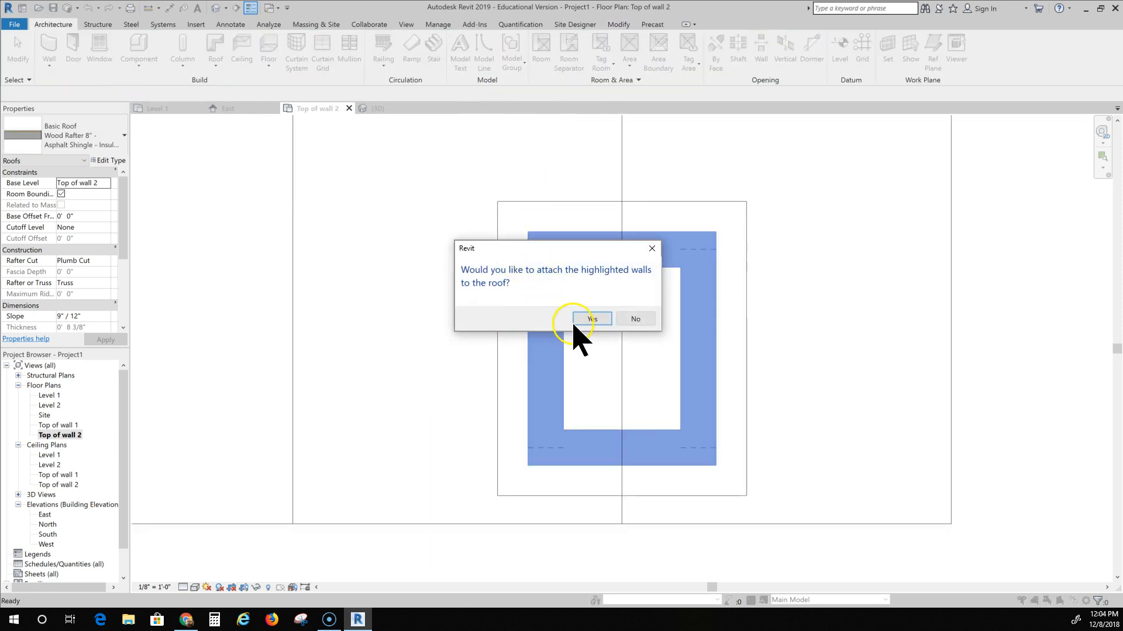
left_click(590, 318)
scroll(421, 346, "down", 3)
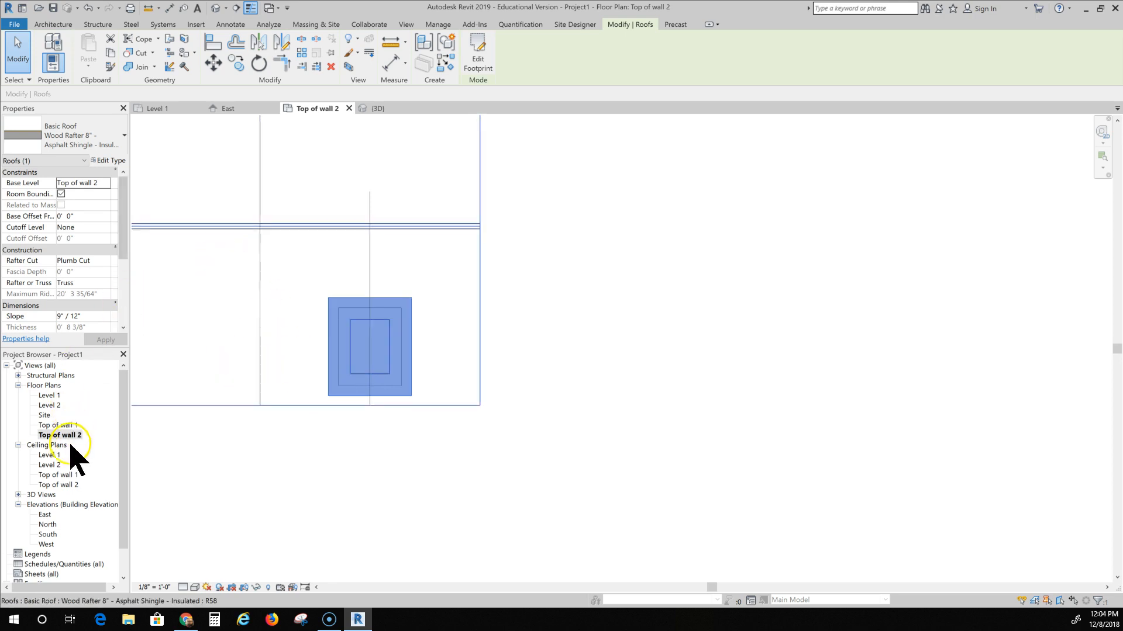
Step: Open the default 3D view and examine the new dormer roof from the gable side of the house
left_click(18, 495)
left_click(45, 504)
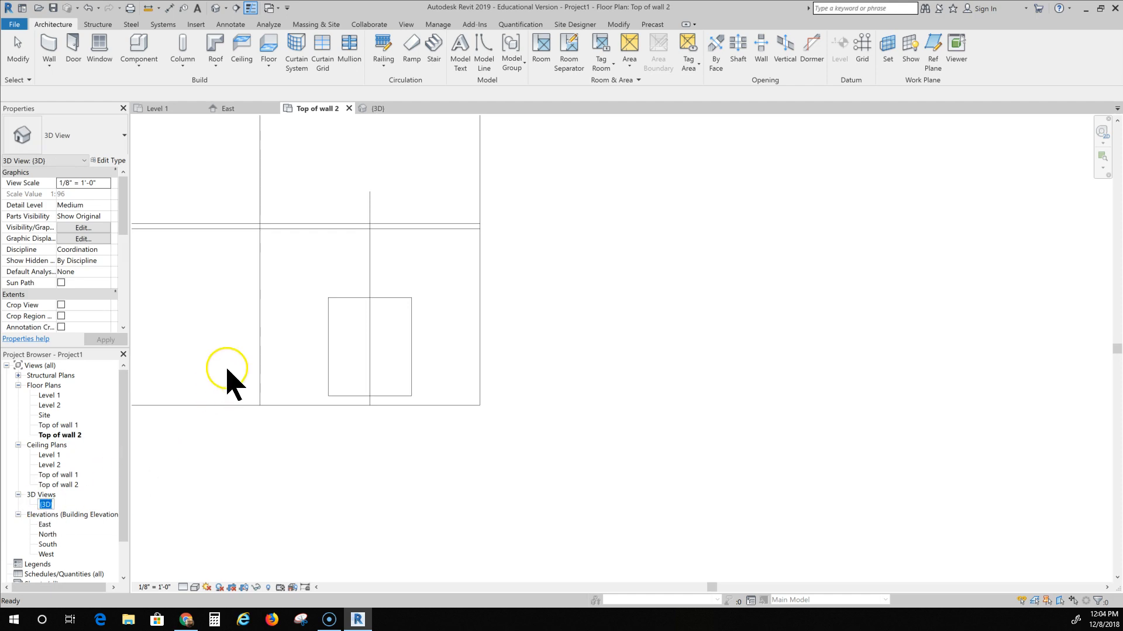
left_click(45, 502)
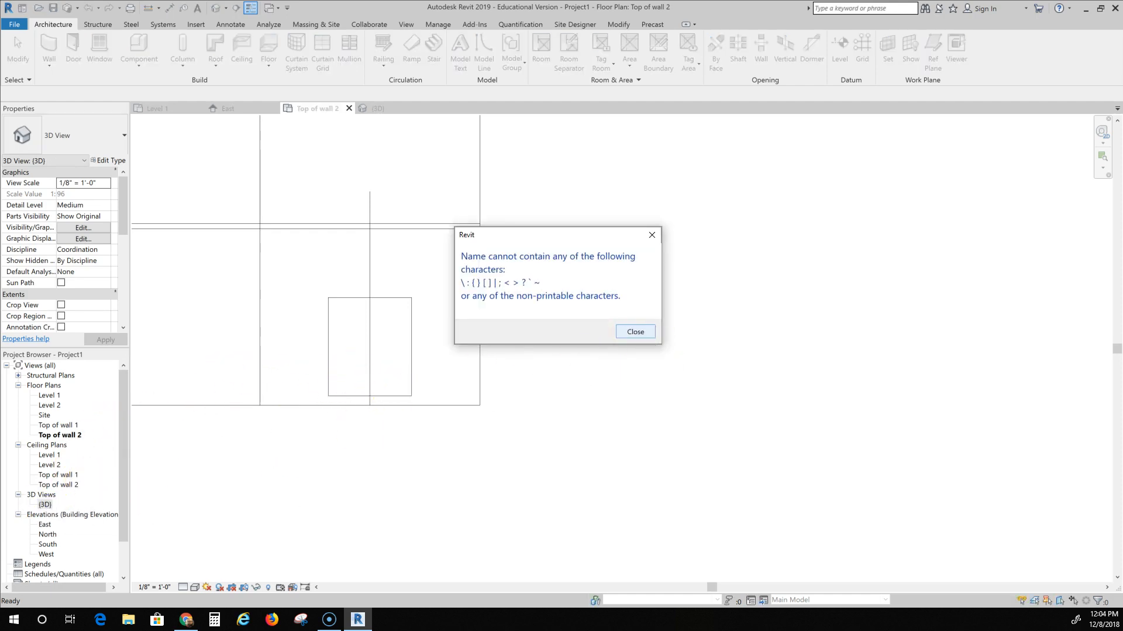
key("Return")
left_click(54, 503)
double_click(48, 504)
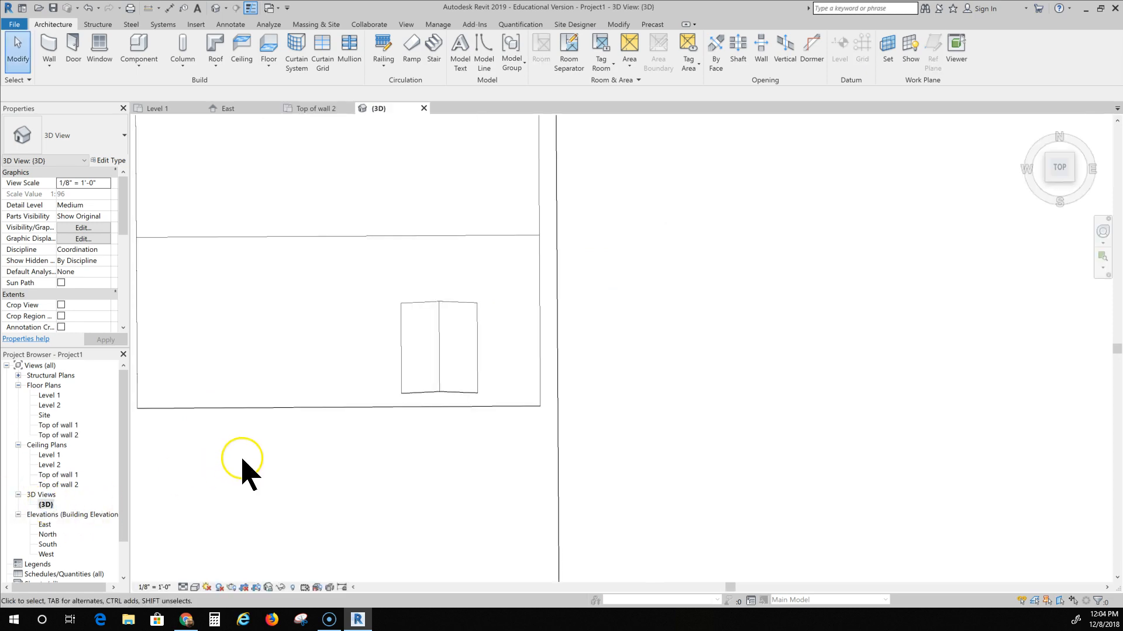
middle_click_drag(311, 461, 554, 328, "shift")
middle_click_drag(365, 365, 436, 494, "shift")
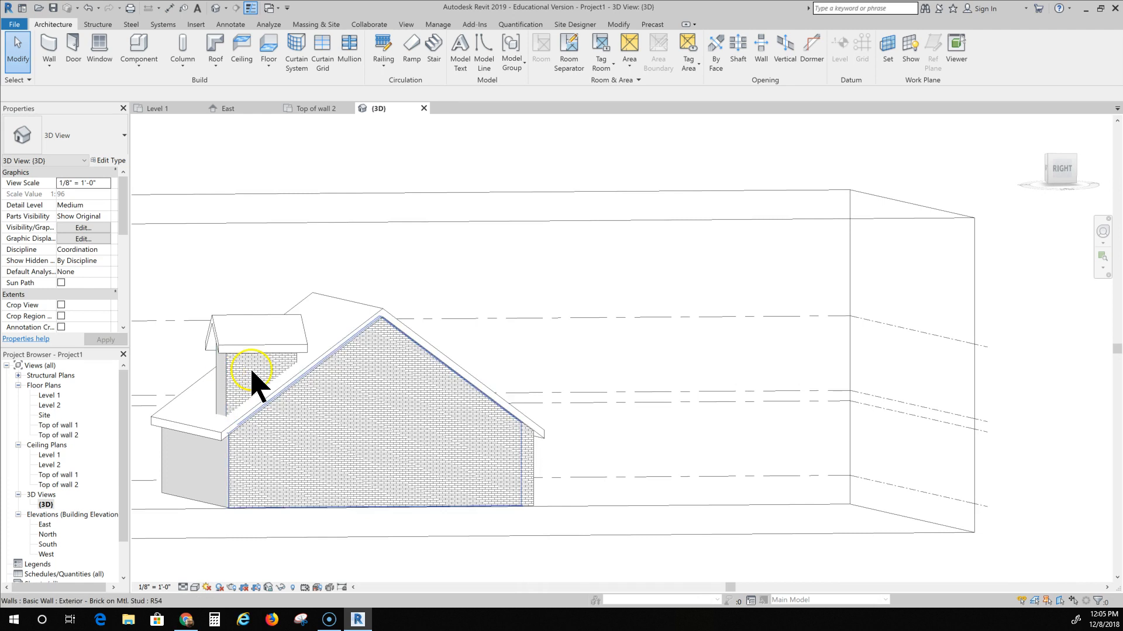
mouse_move(358, 501)
middle_mouse_down("shift")
mouse_move(381, 546)
mouse_move(471, 549)
mouse_move(401, 561)
mouse_move(490, 561)
mouse_move(345, 531)
mouse_move(348, 511)
middle_mouse_up("shift")
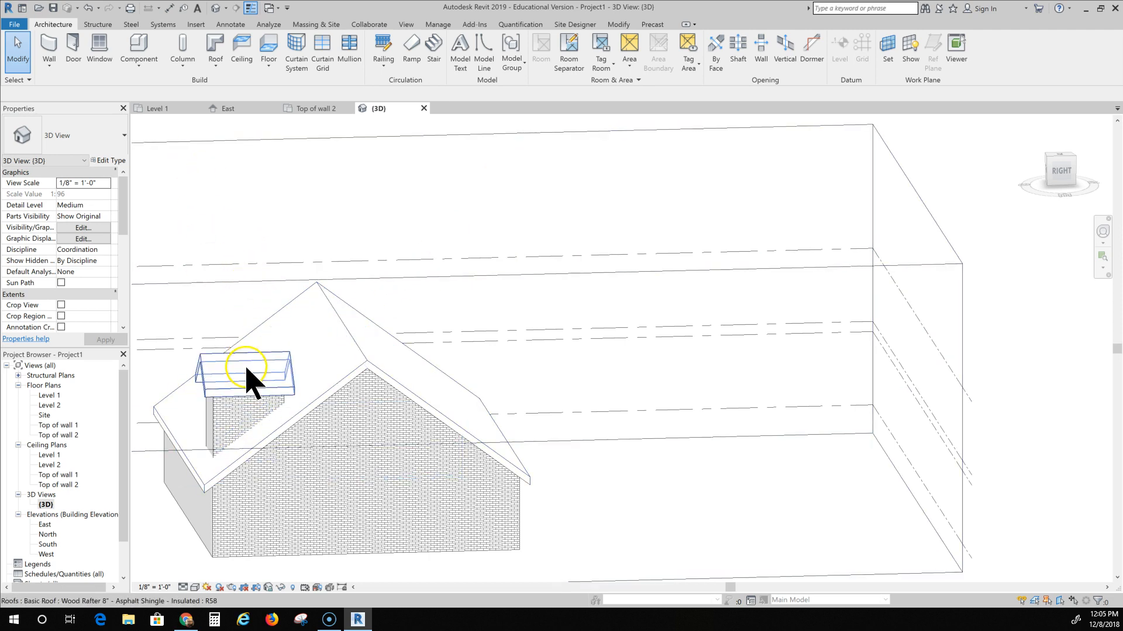
Step: Join the dormer roof's ridge-side edge to the sloping face of the main roof with Join/Unjoin Roof
left_click(246, 380)
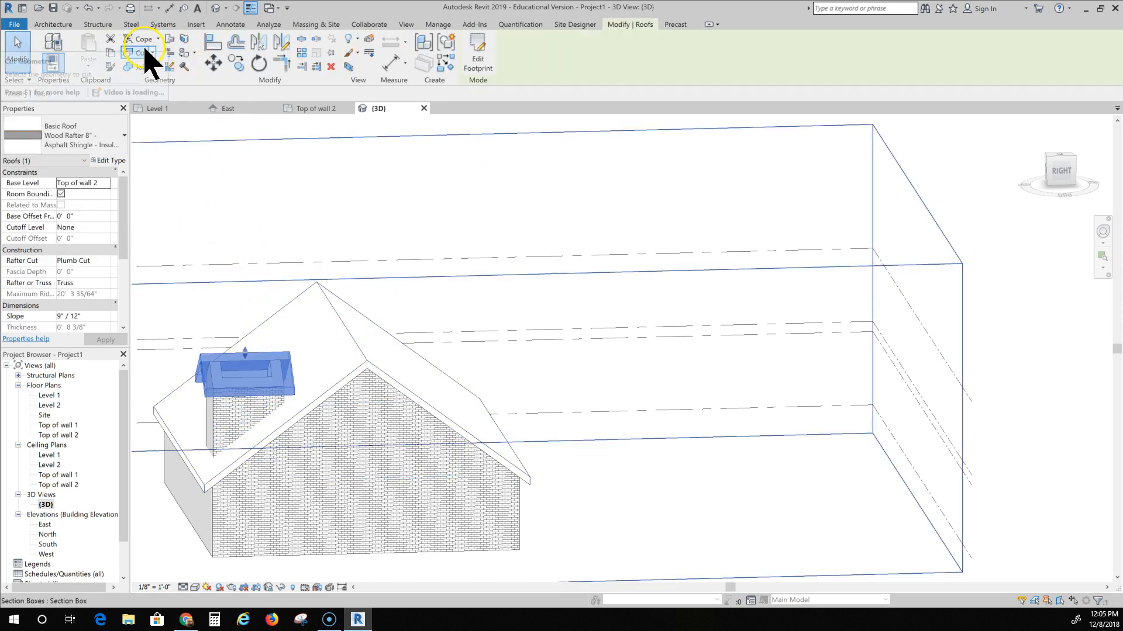
left_click(170, 39)
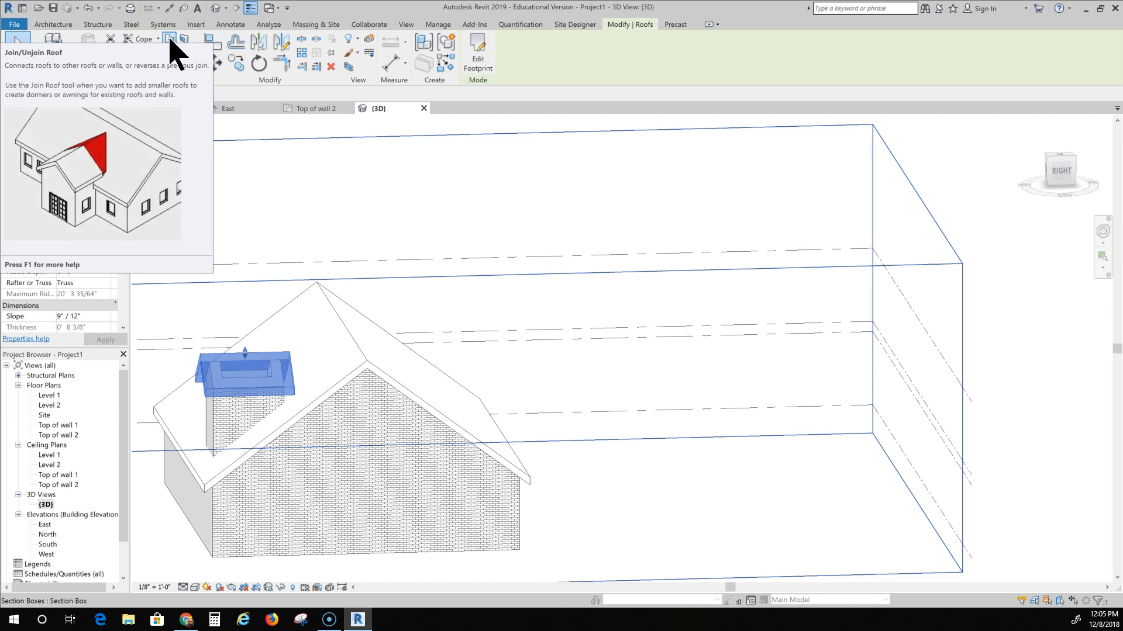
left_click(170, 39)
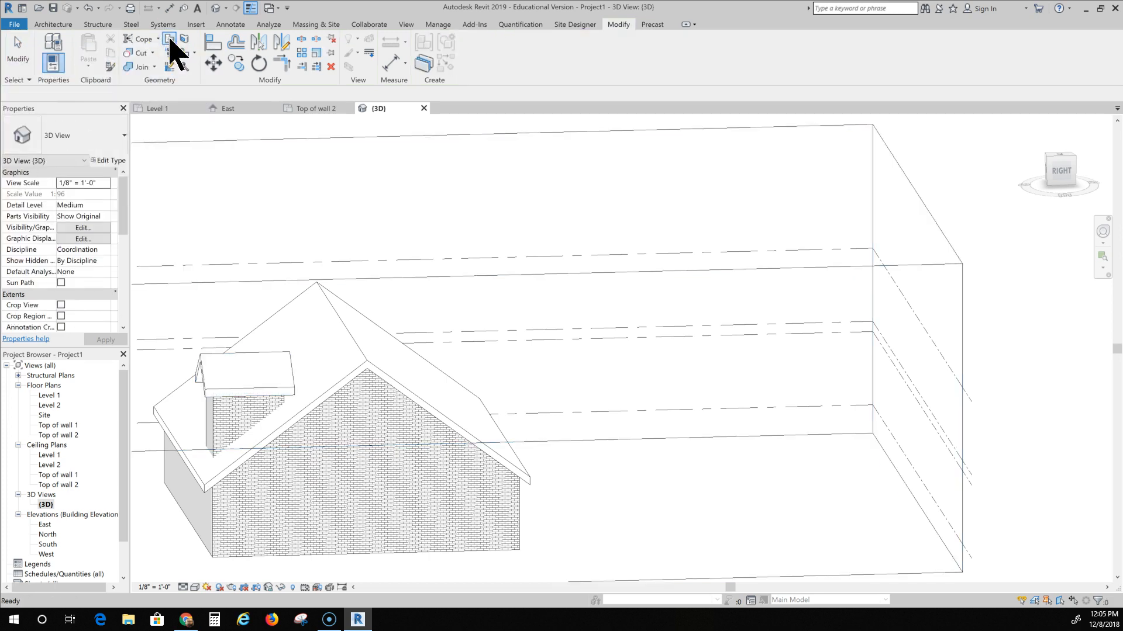
left_click(170, 40)
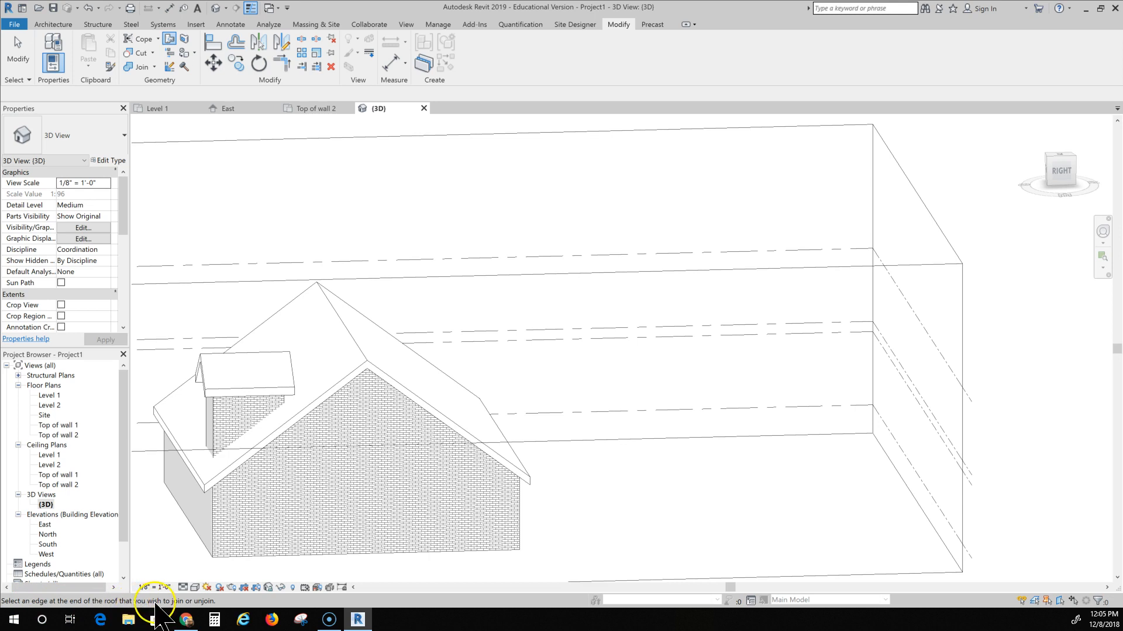
left_click(291, 369)
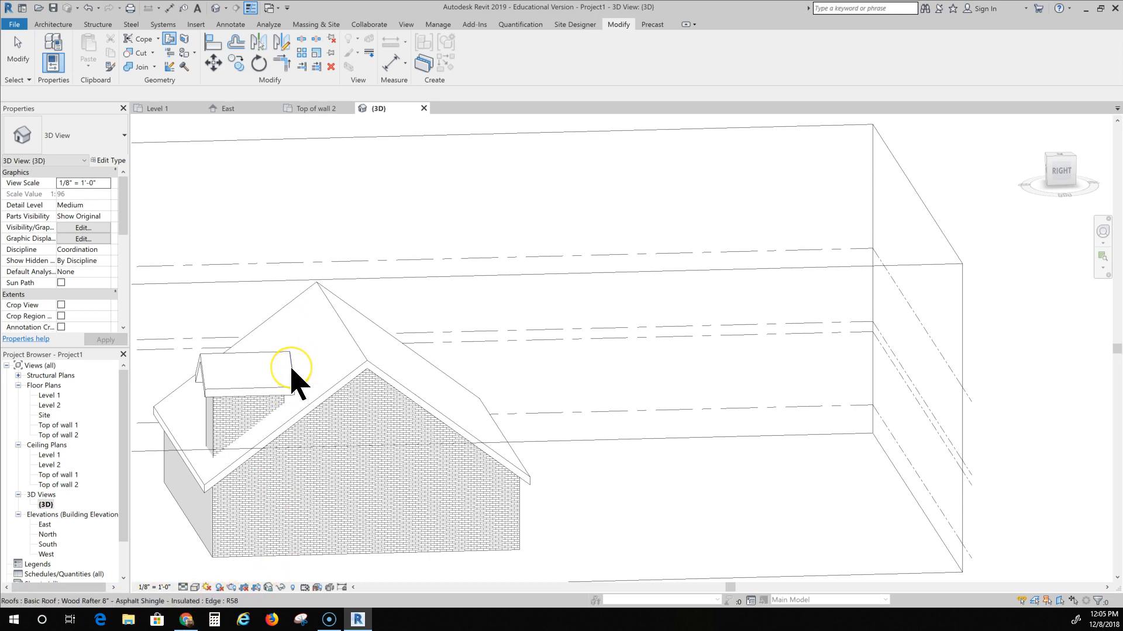
left_click(291, 370)
left_click(303, 441)
left_click(327, 365)
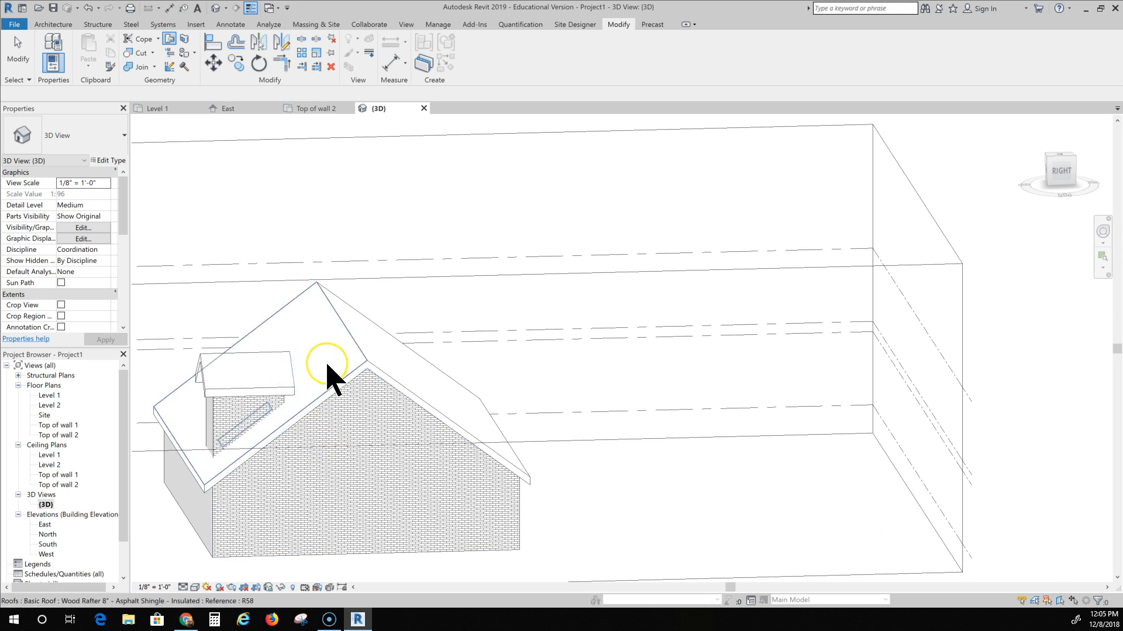
left_click(326, 365)
left_click(353, 529)
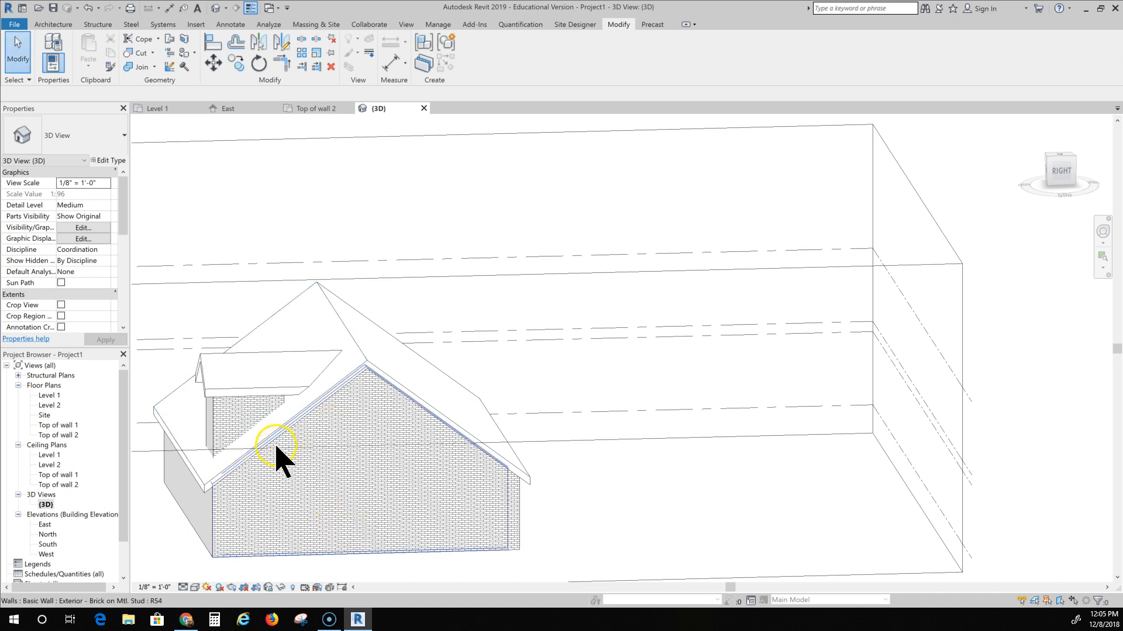
Step: Temporarily hide the dormer roof in the Top of wall 2 floor plan
middle_click_drag(297, 535, 304, 449, "shift")
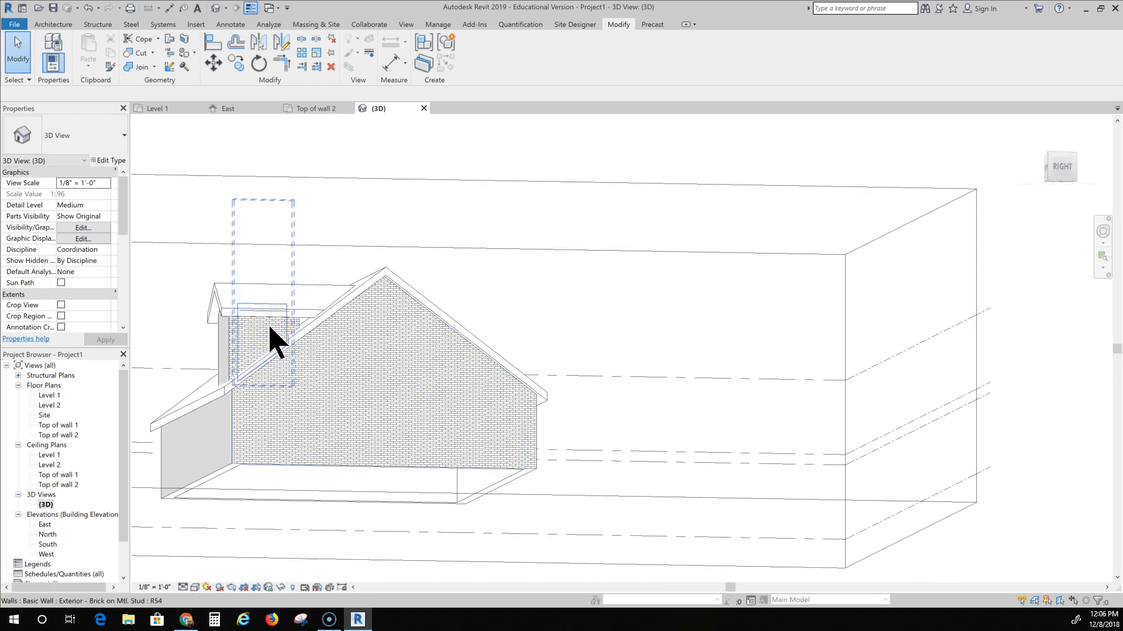
middle_click_drag(268, 335, 334, 431, "shift")
scroll(364, 436, "down", 5)
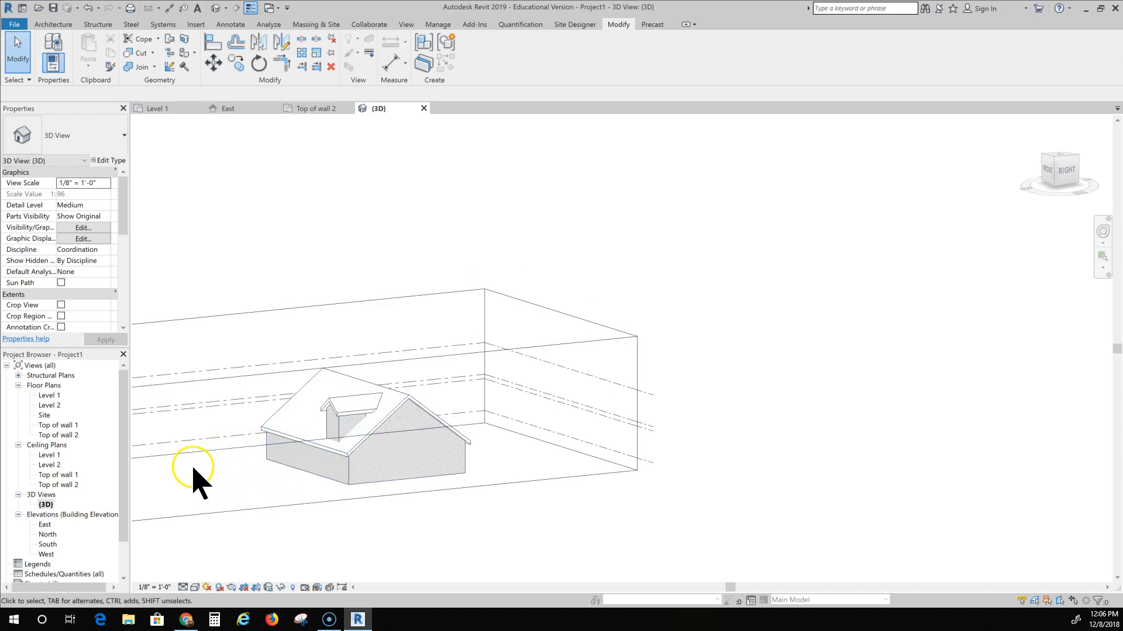
double_click(69, 436)
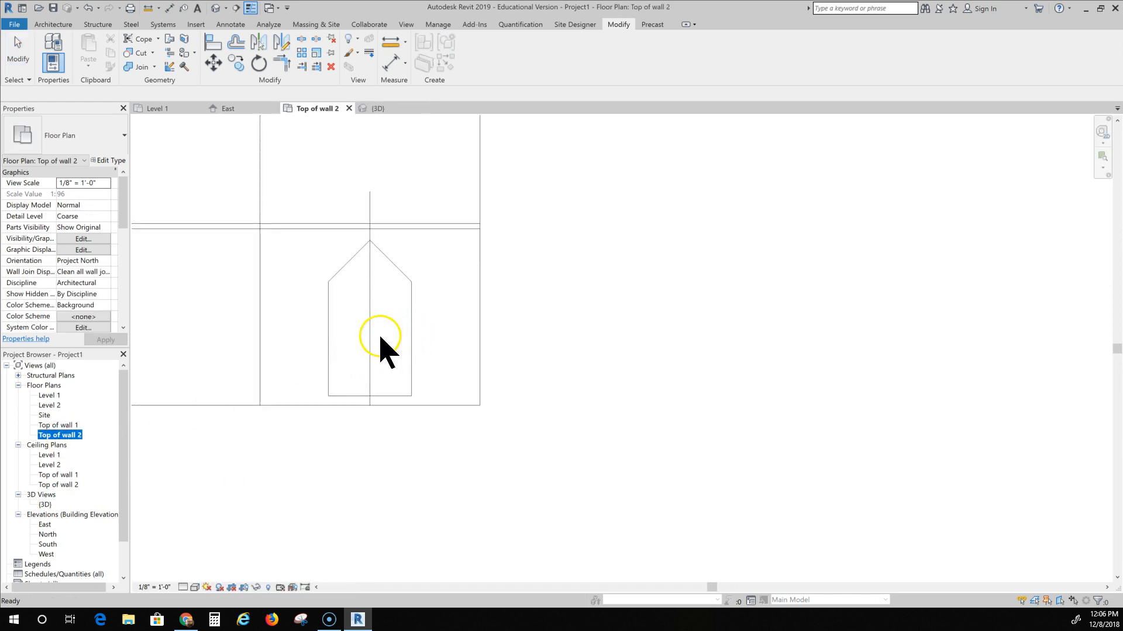
left_click(541, 404)
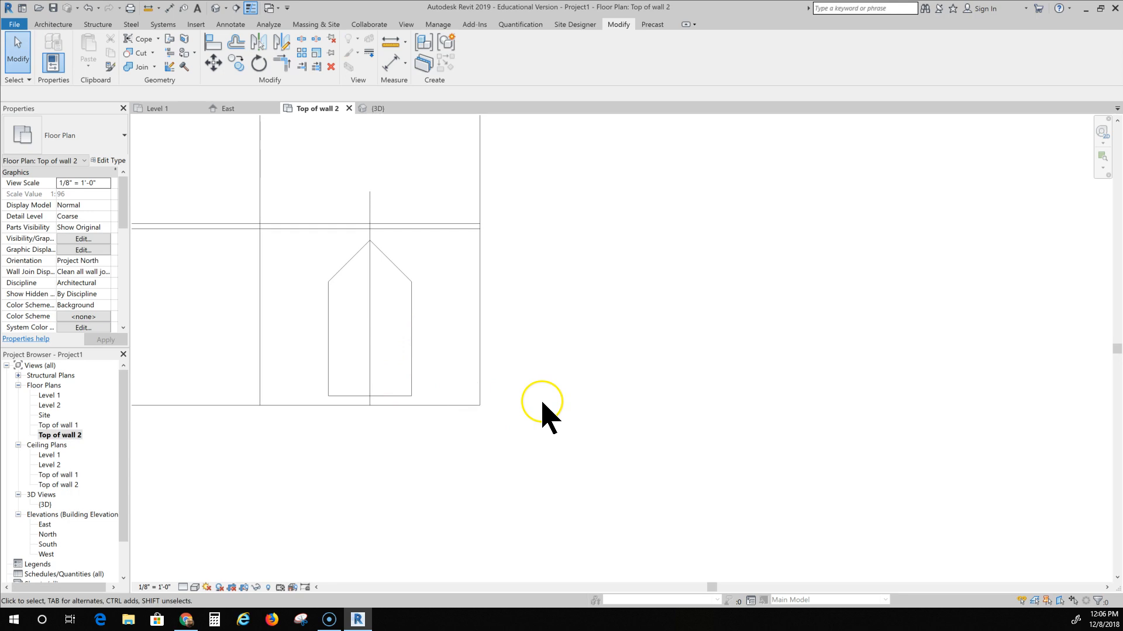
left_click(390, 377)
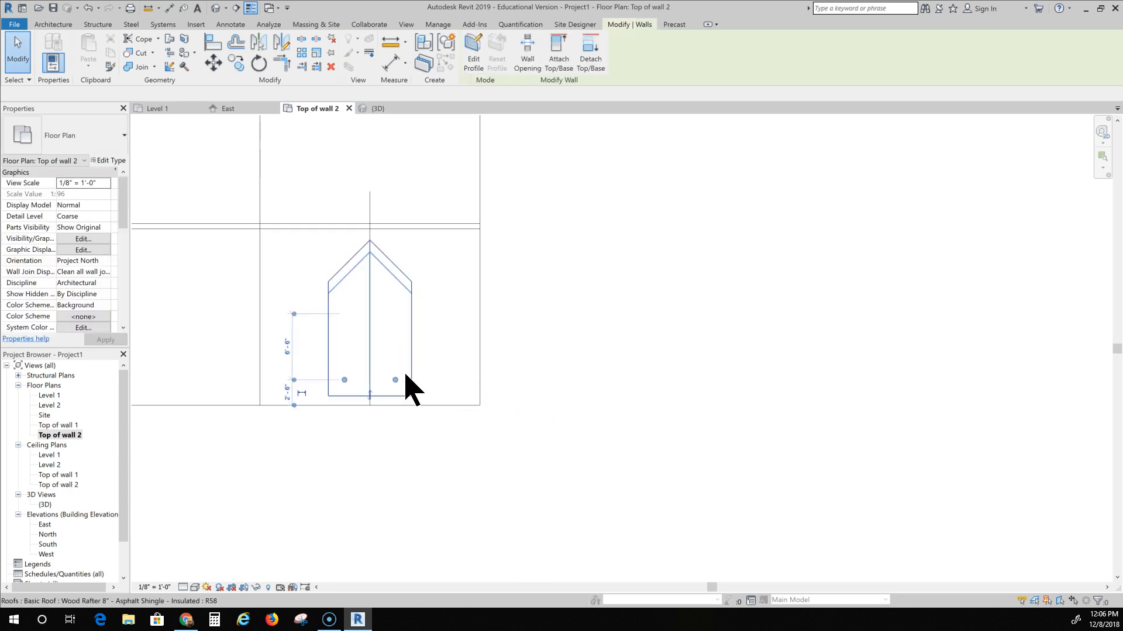
left_click(407, 374)
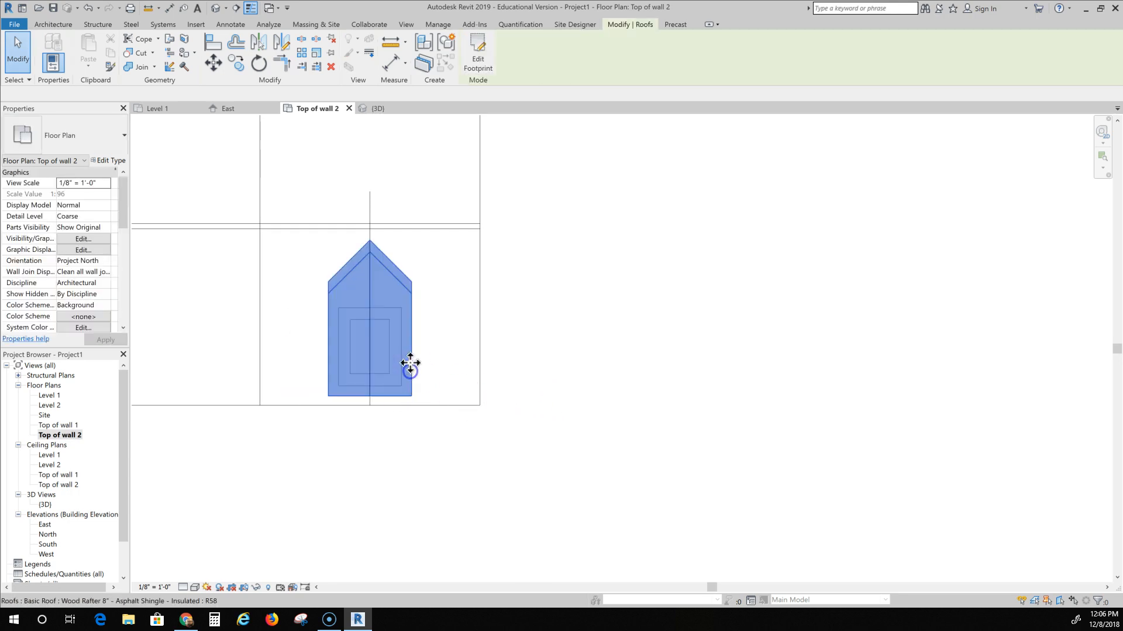
left_click(255, 588)
left_click(293, 565)
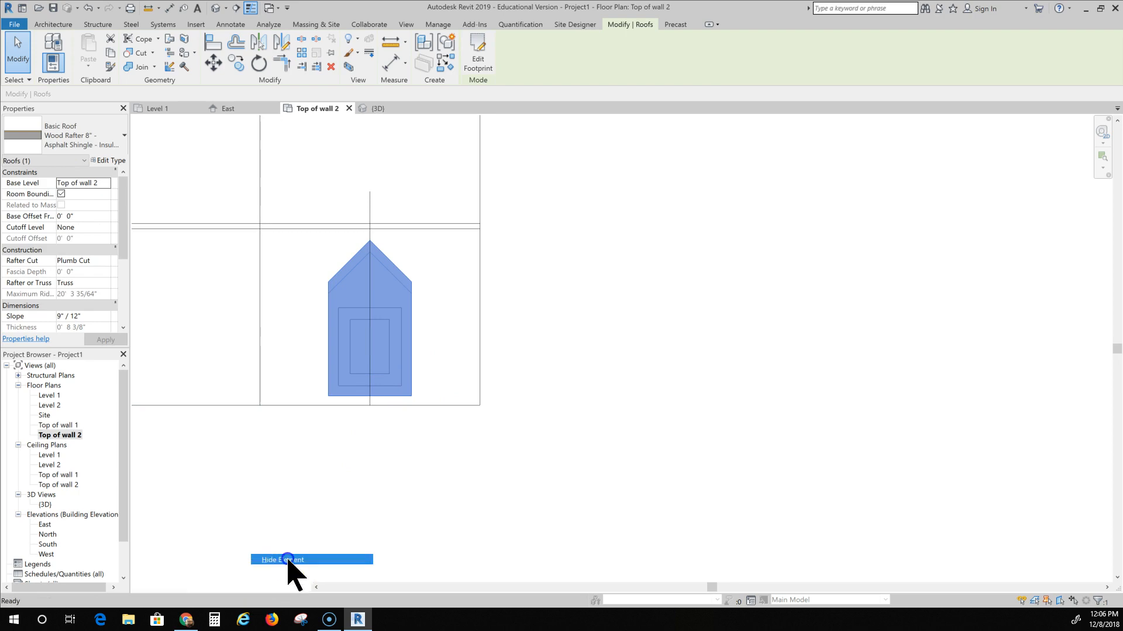
Step: Move the dormer's ridge-side wall toward the ridge to about 8' 6" from the front wall, and restore the temporarily hidden roof
left_click(397, 339)
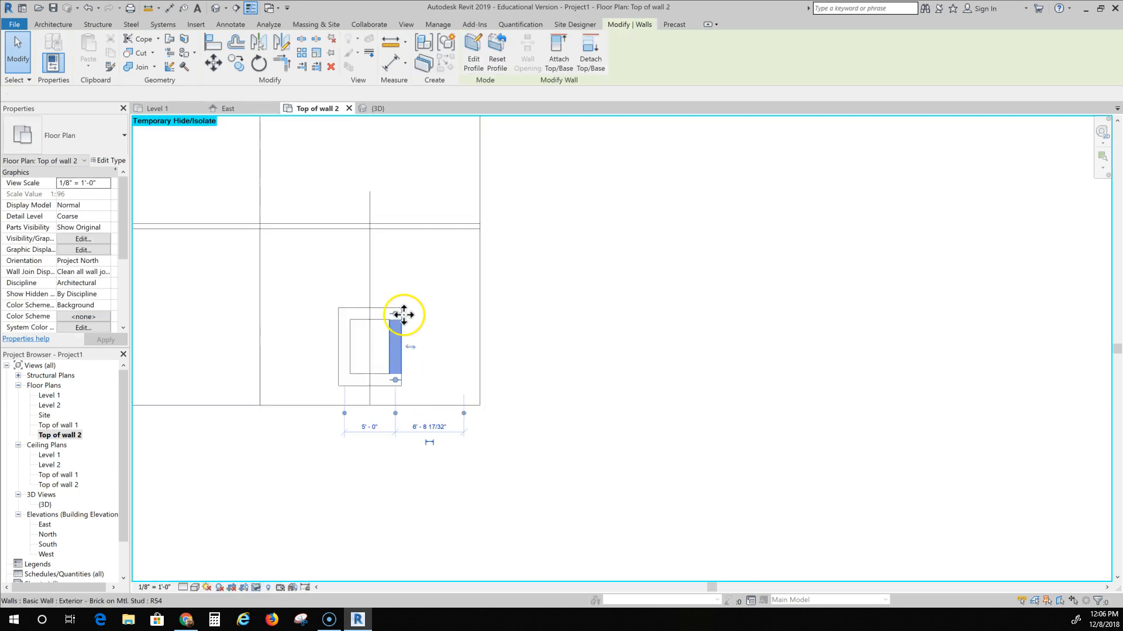
left_click(369, 316)
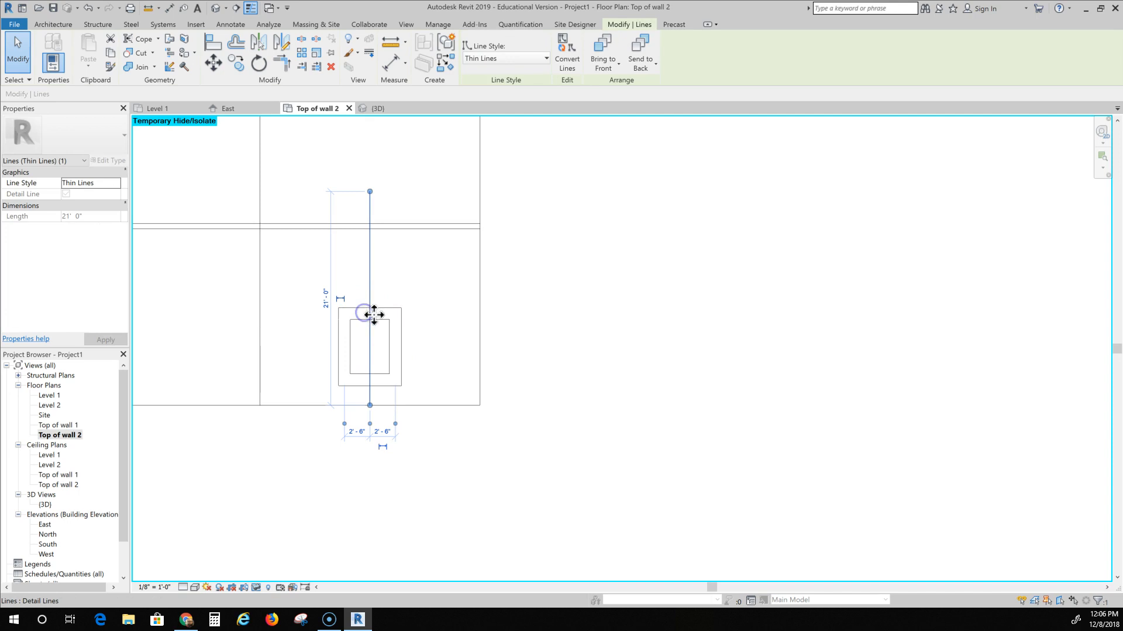
left_click(376, 314)
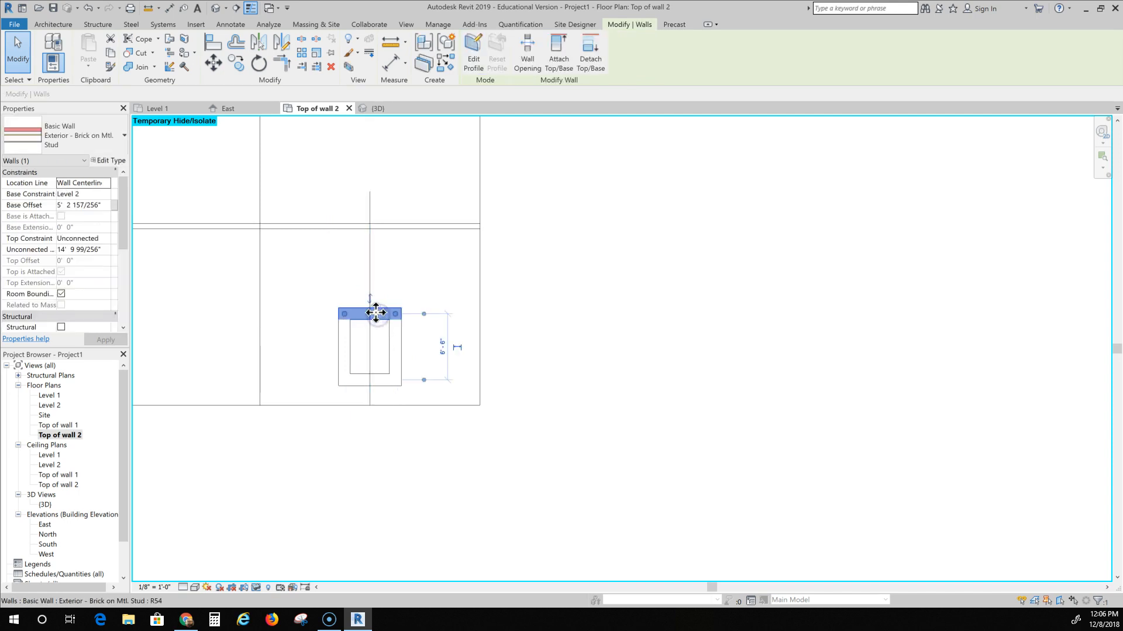
left_click_drag(372, 295, 372, 293)
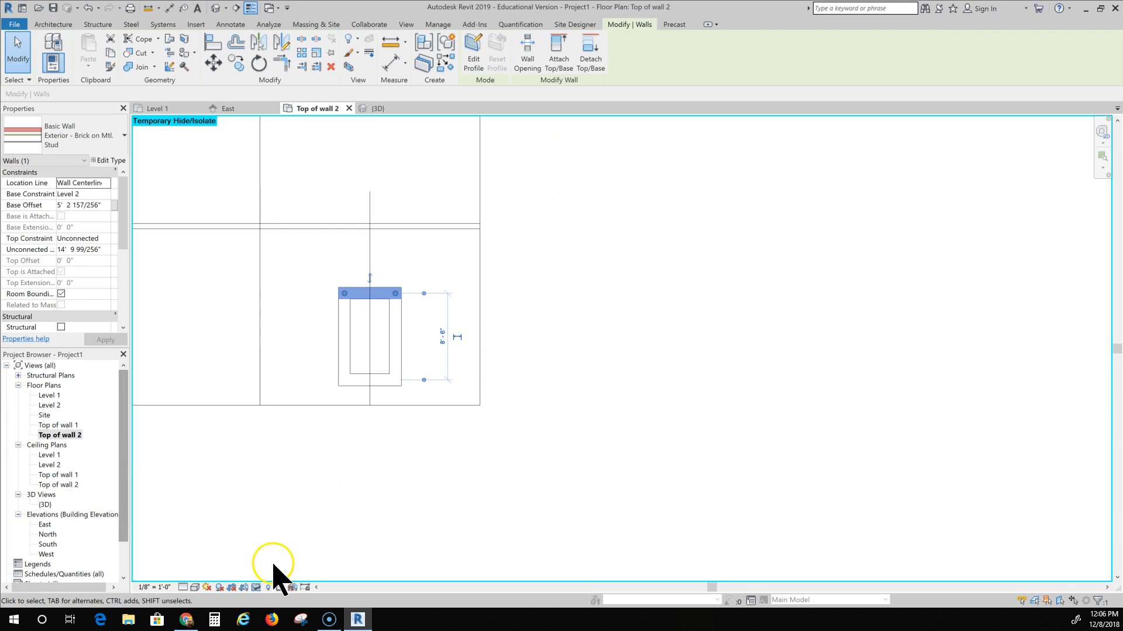
left_click(257, 588)
left_click(292, 574)
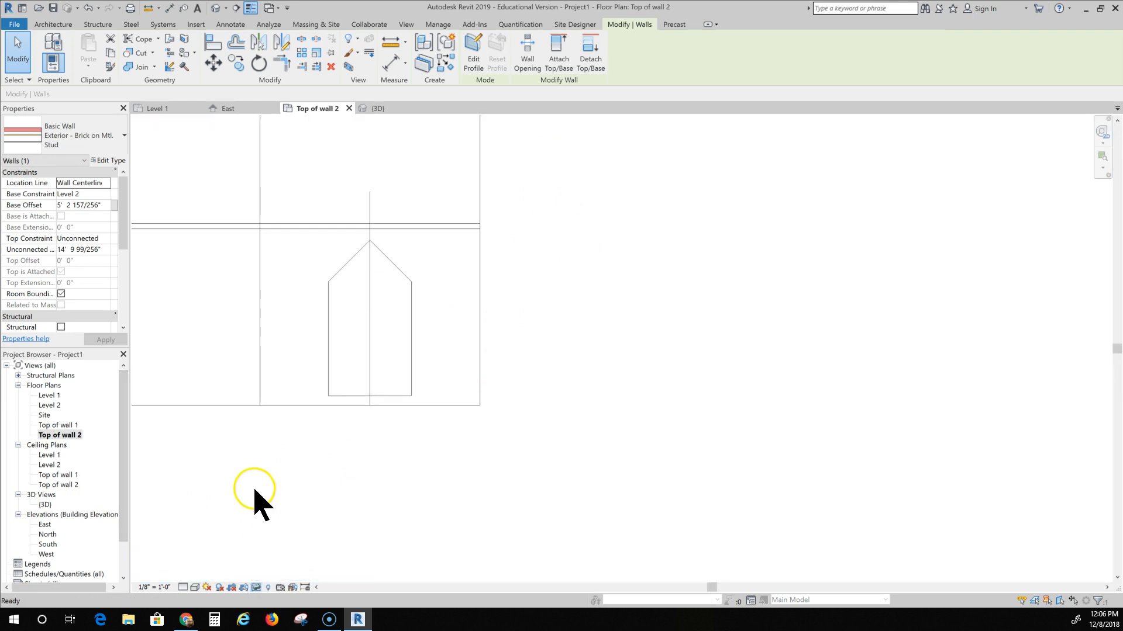
Step: In the default 3D view, place a Window-Double-Hung 30" x 46" in the middle of the dormer's front wall
left_click(45, 505)
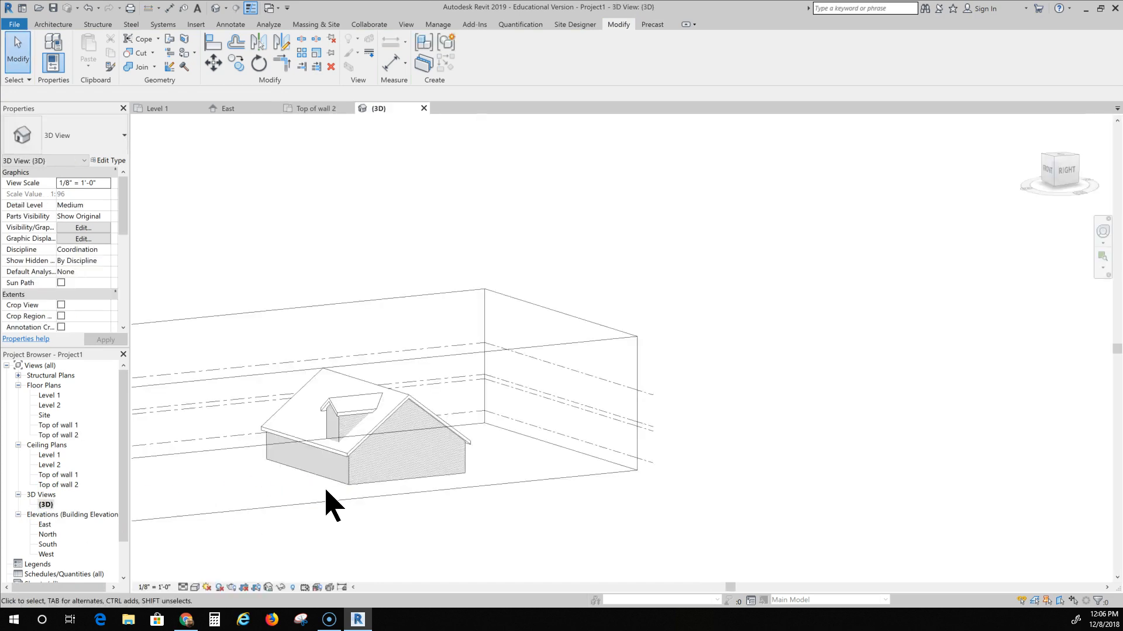
scroll(359, 444, "up", 4)
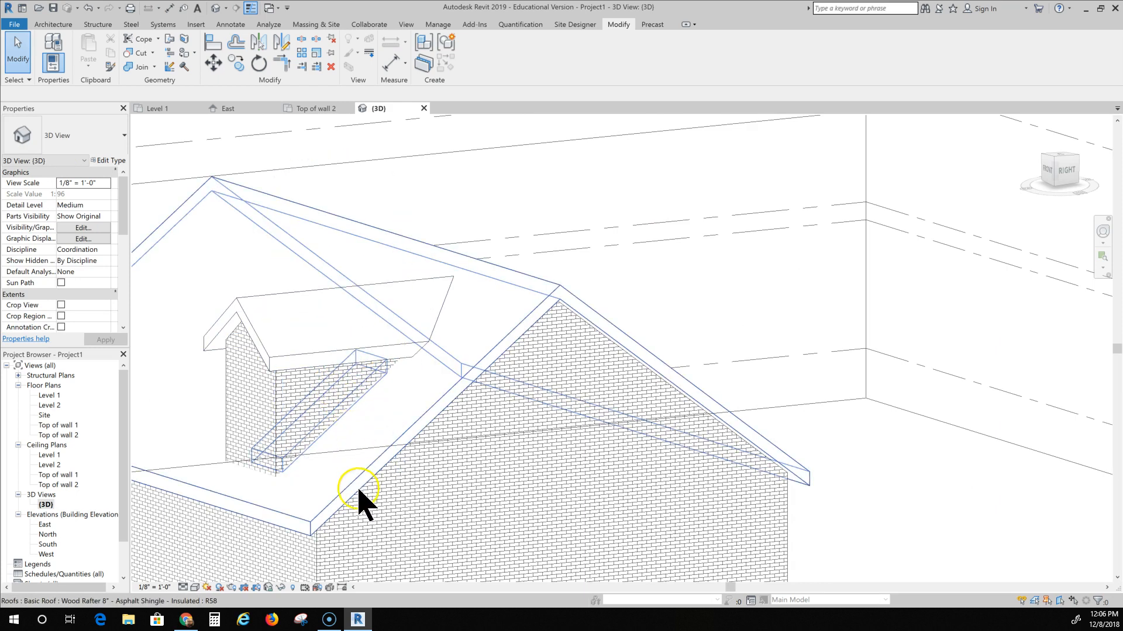
scroll(358, 503, "down", 5)
middle_click_drag(509, 532, 503, 351, "shift")
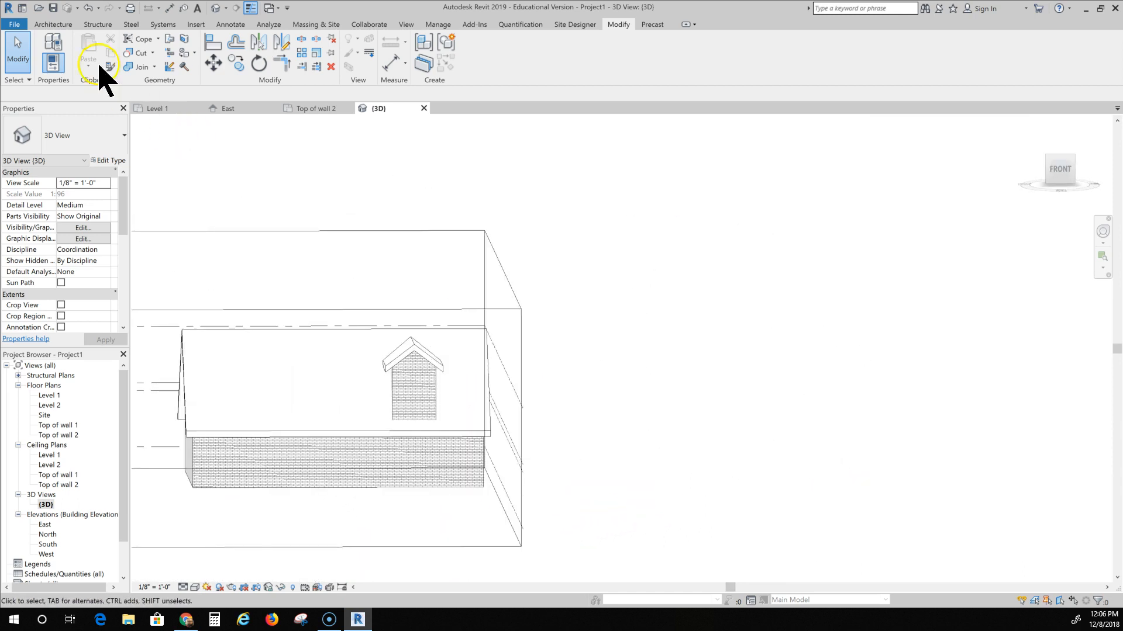
left_click(53, 24)
left_click(81, 50)
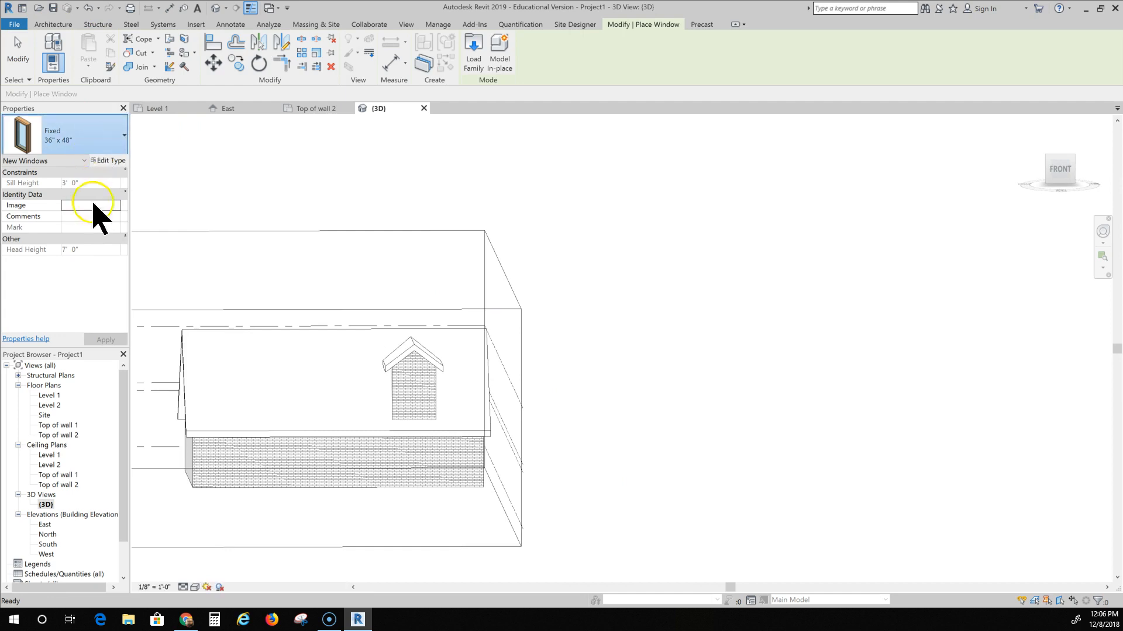
left_click(82, 135)
left_click(85, 458)
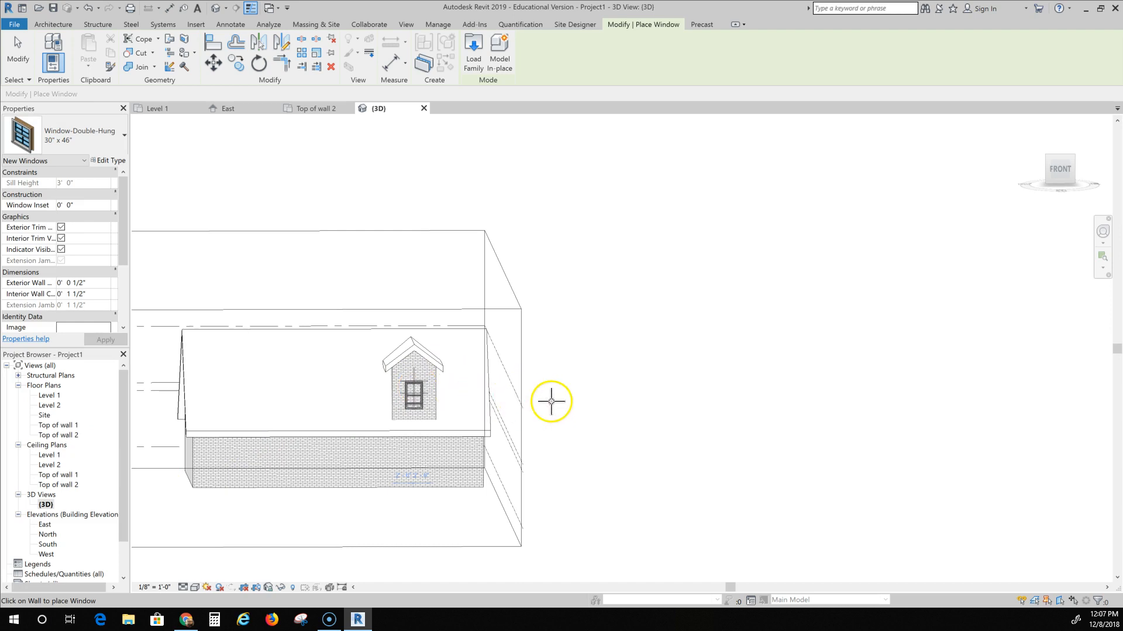
middle_click_drag(462, 465, 164, 434, "shift")
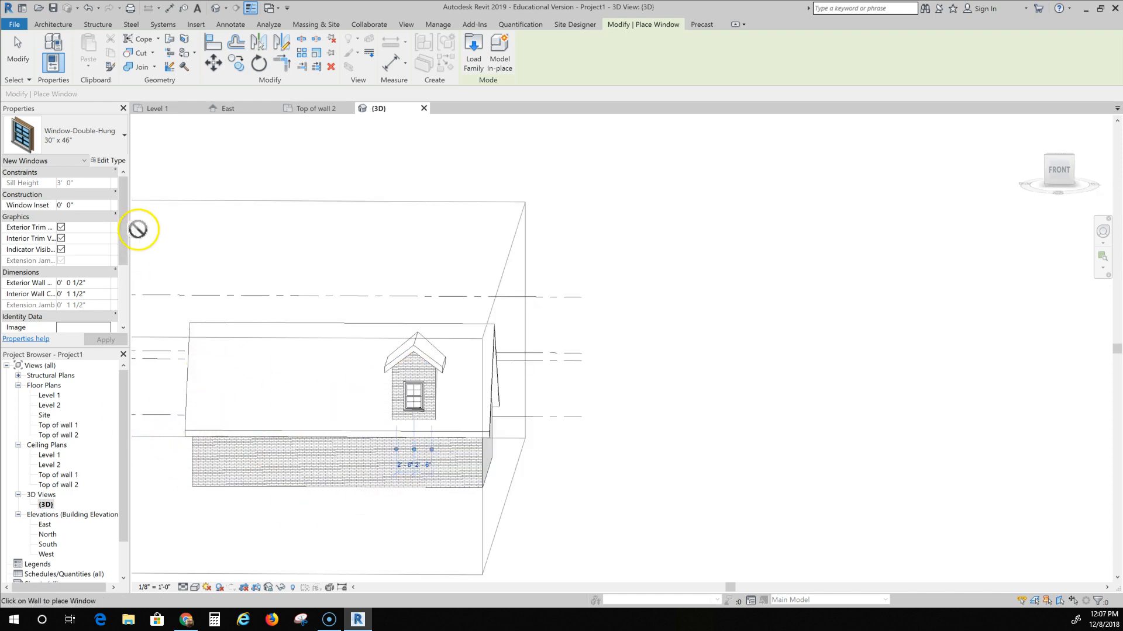
scroll(218, 385, "down", 3)
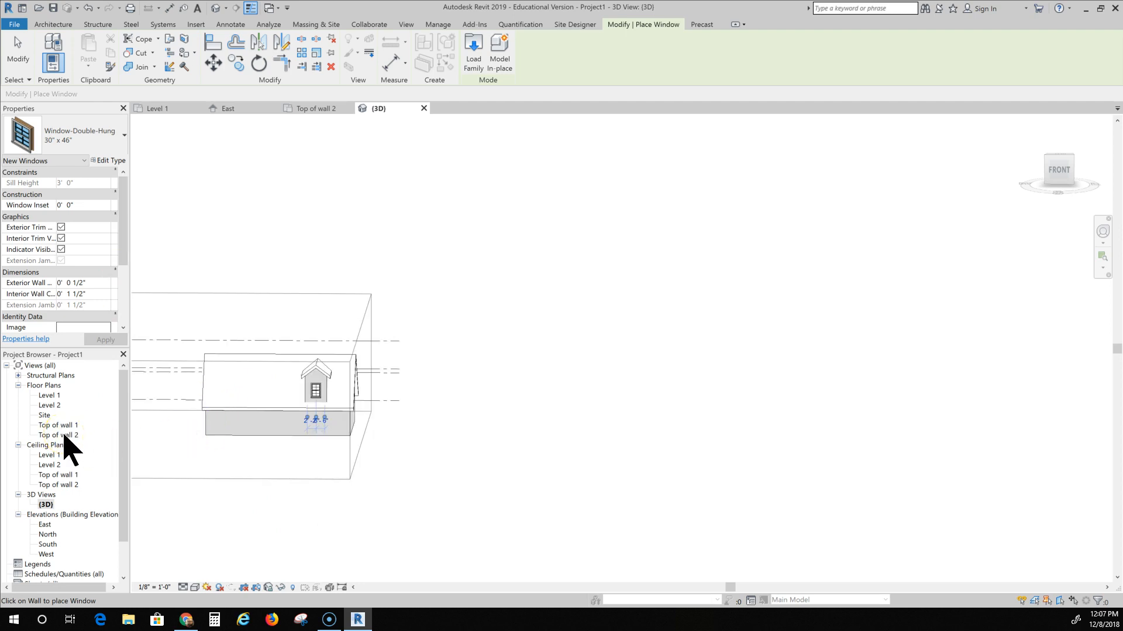
scroll(320, 436, "up", 3)
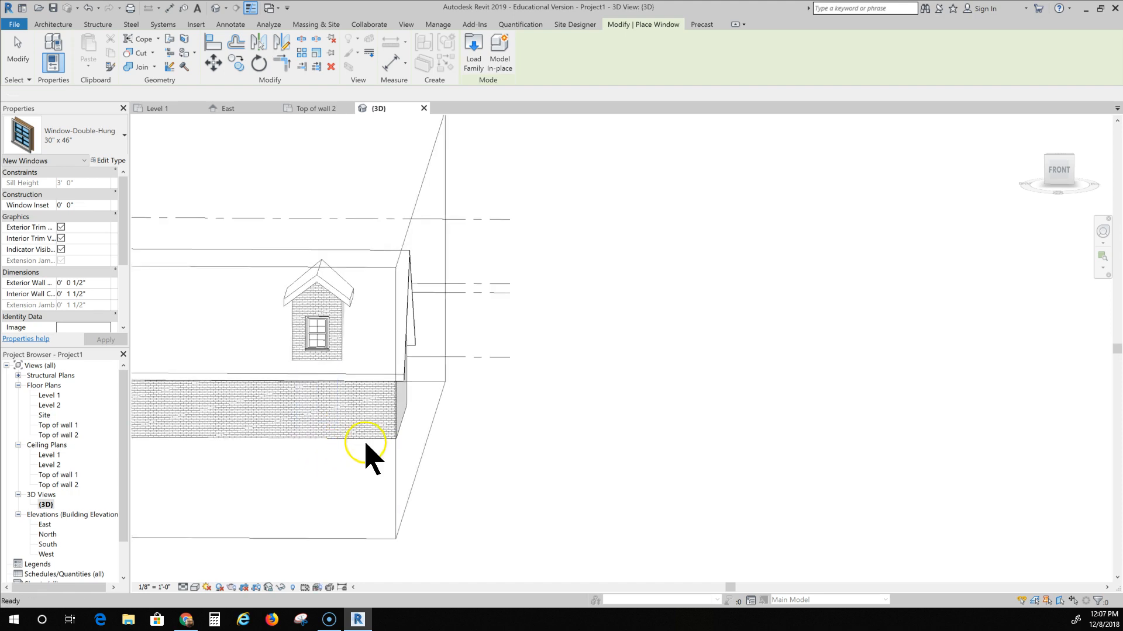
key("Escape")
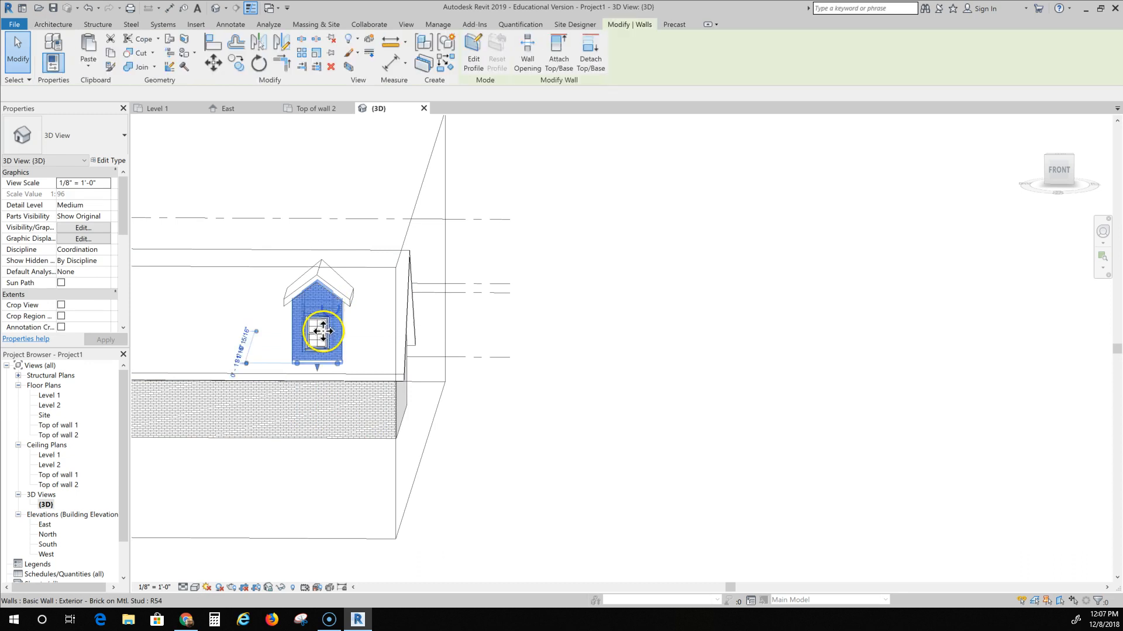
Step: Mirror a copy of the dormer's front wall, side walls, window and roof about the house's central detail line in the Top of wall 2 plan
left_click(326, 322)
left_click(351, 324, "ctrl")
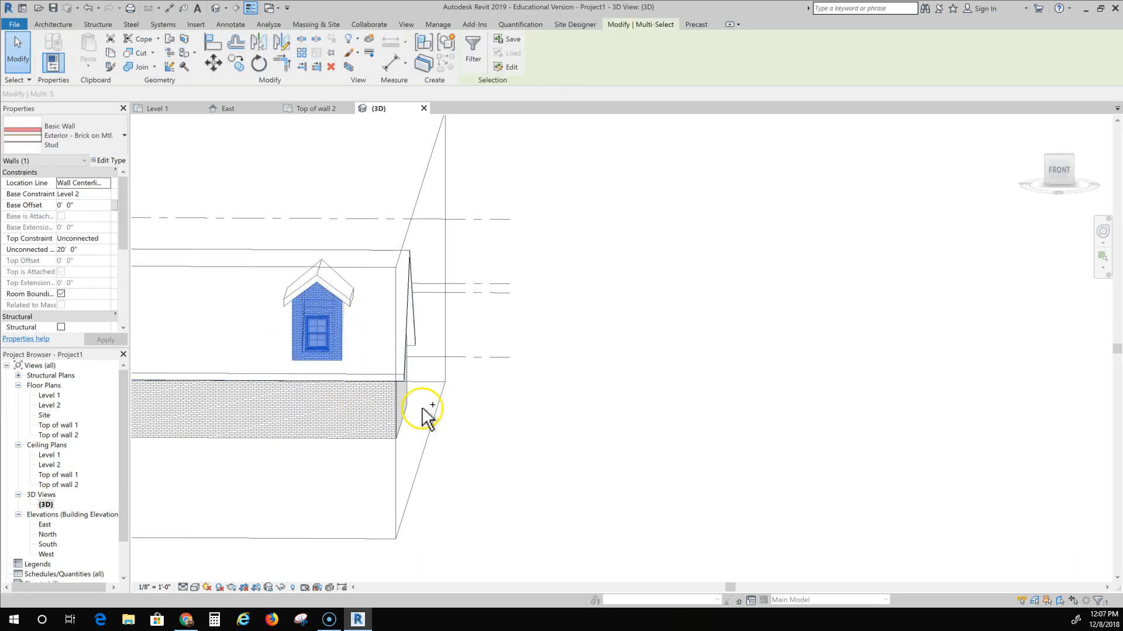
middle_click_drag(412, 436, 427, 453, "shift")
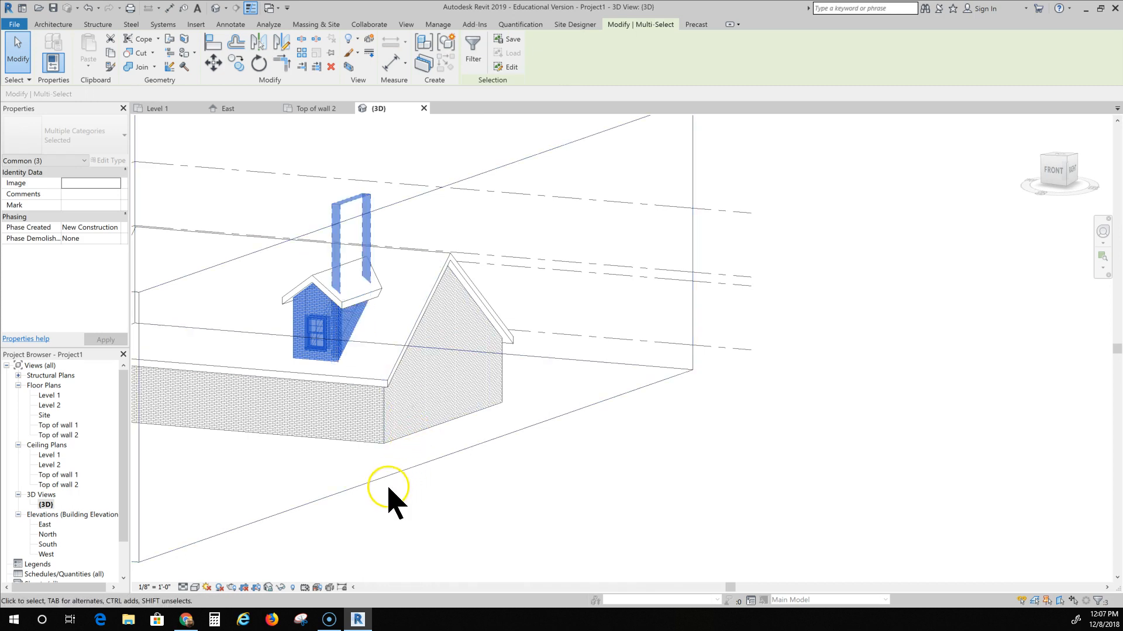
middle_click_drag(381, 514, 587, 476, "ctrl")
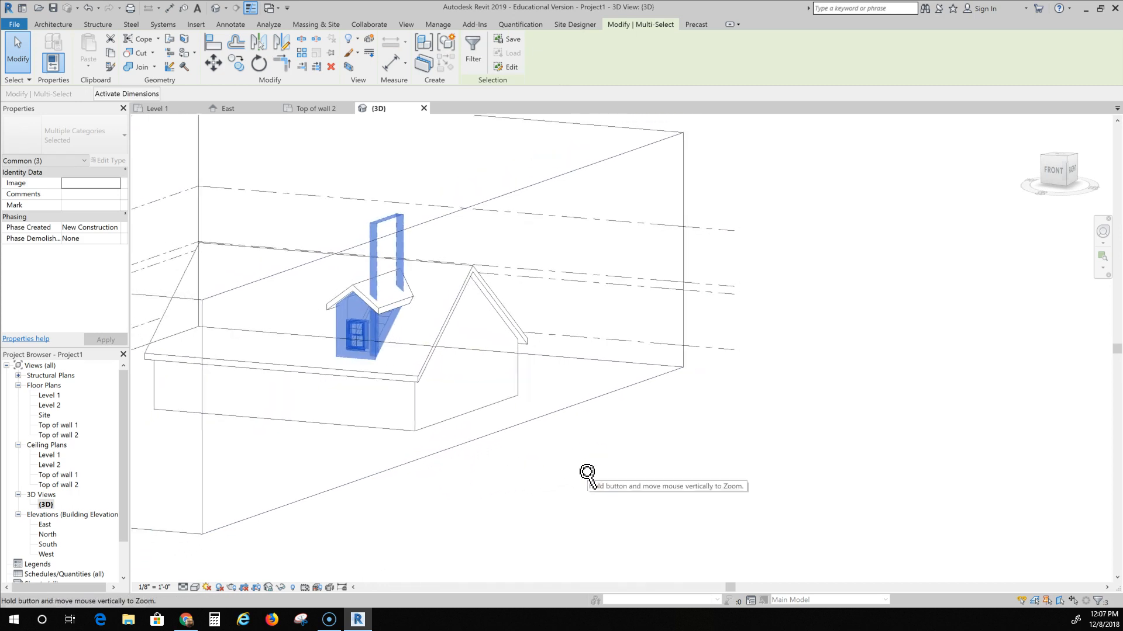
middle_click_drag(466, 509, 415, 409, "shift")
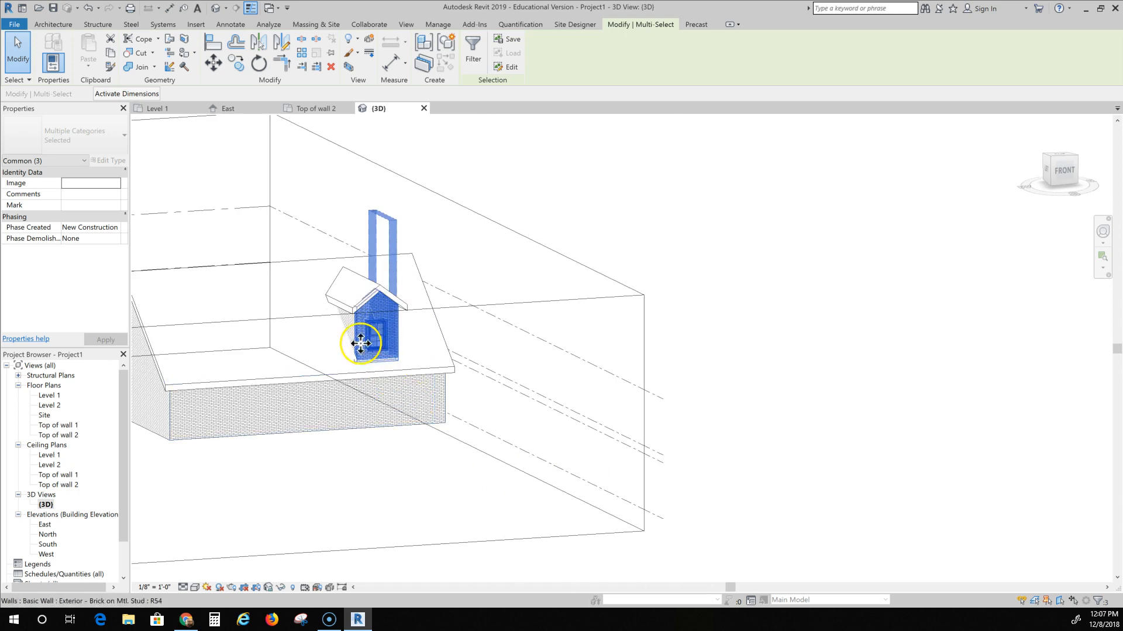
left_click(349, 330, "ctrl")
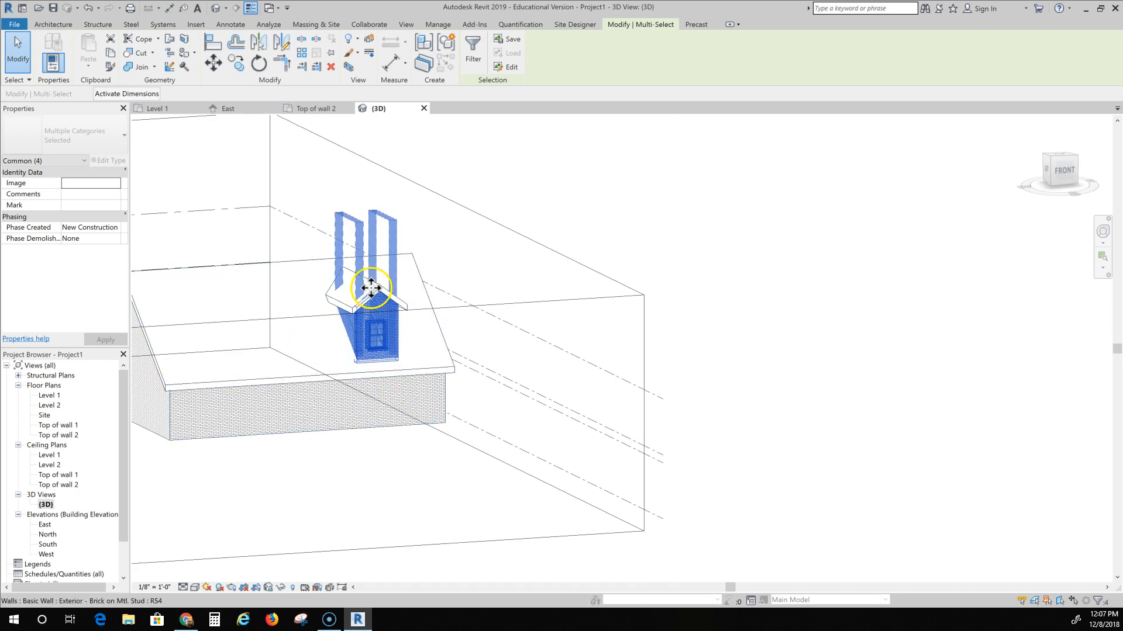
left_click(374, 298, "ctrl")
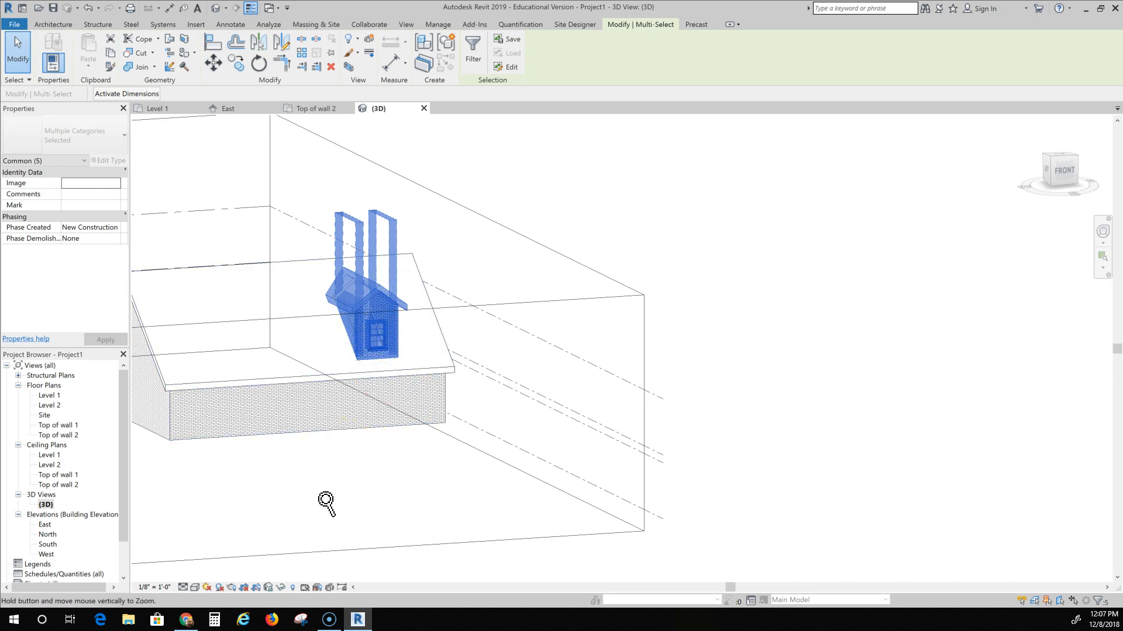
scroll(321, 506, "up", 2)
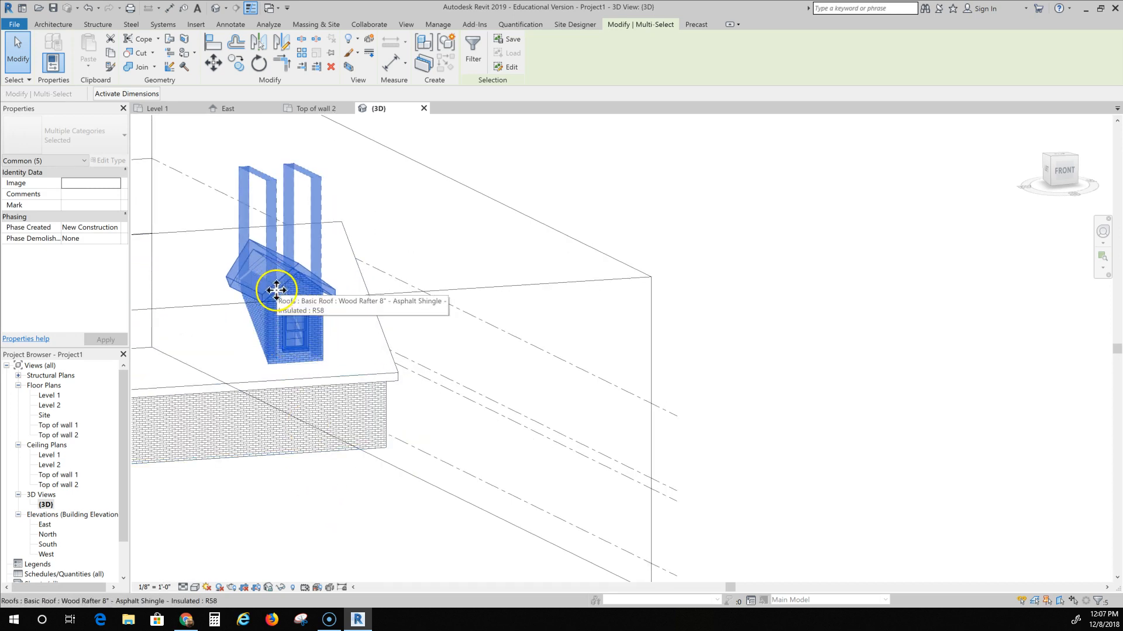
scroll(250, 501, "up", 1)
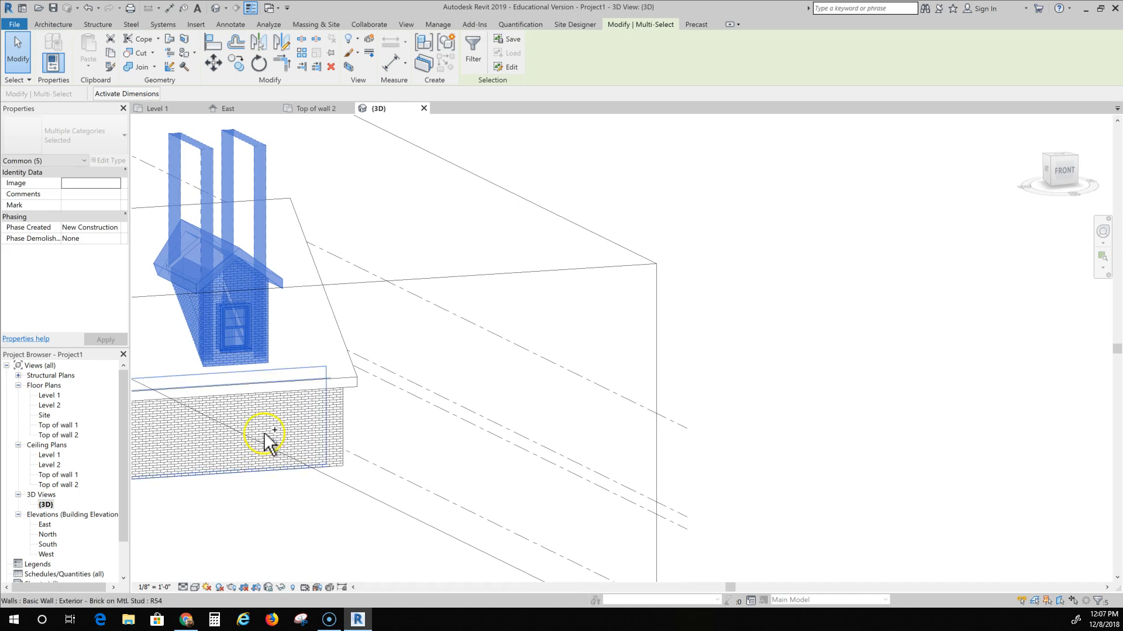
scroll(308, 503, "down", 2)
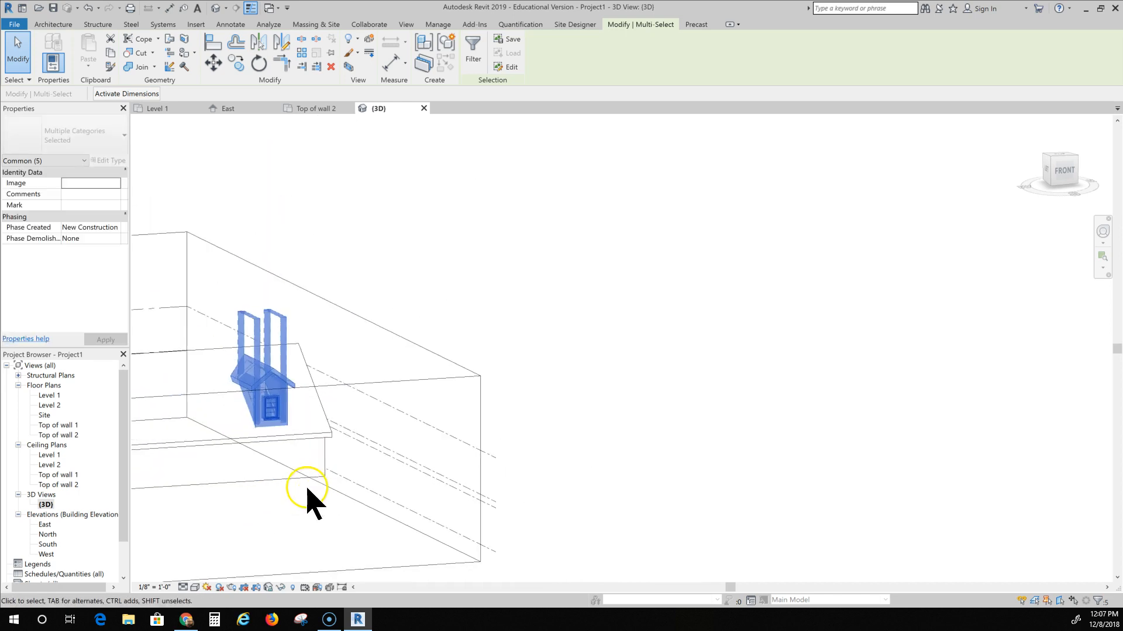
double_click(62, 437)
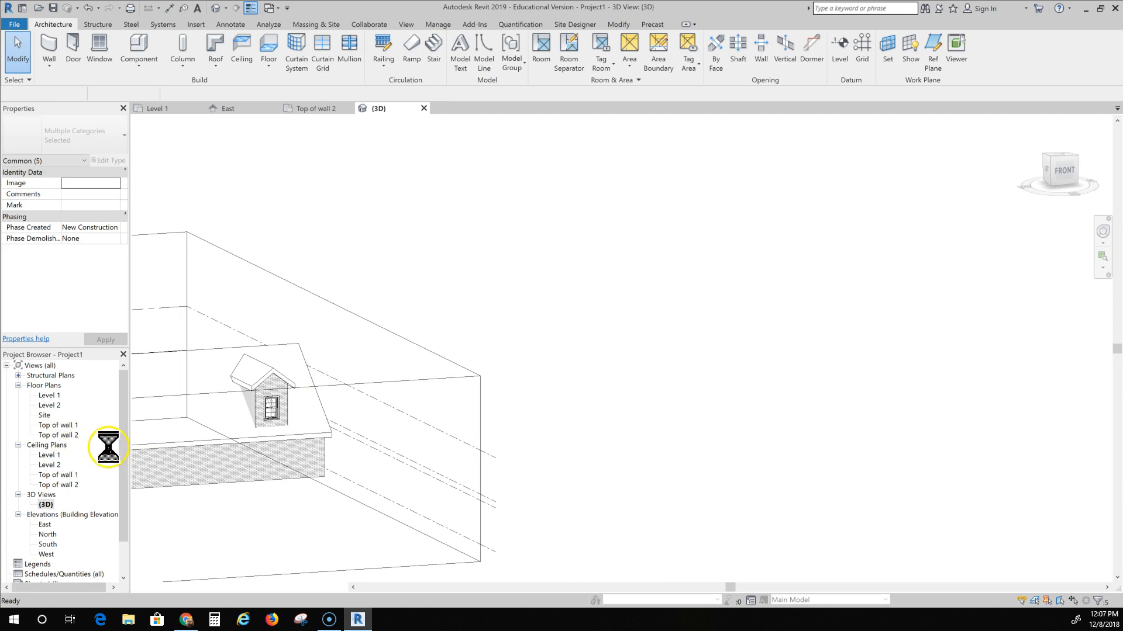
scroll(345, 415, "down", 4)
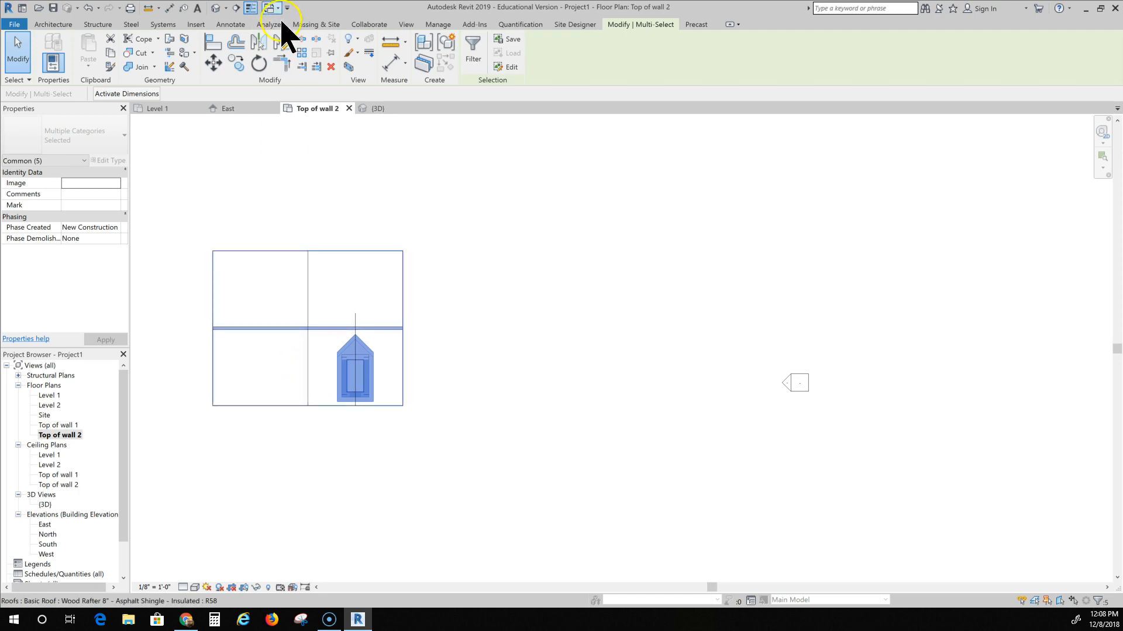
left_click(282, 52)
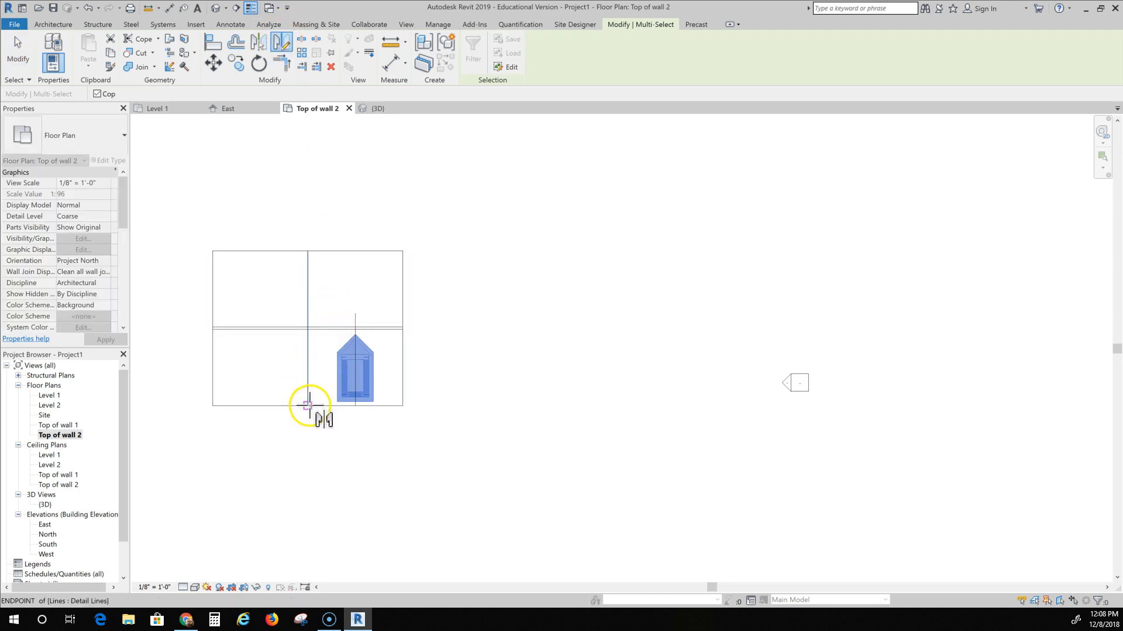
left_click(308, 406)
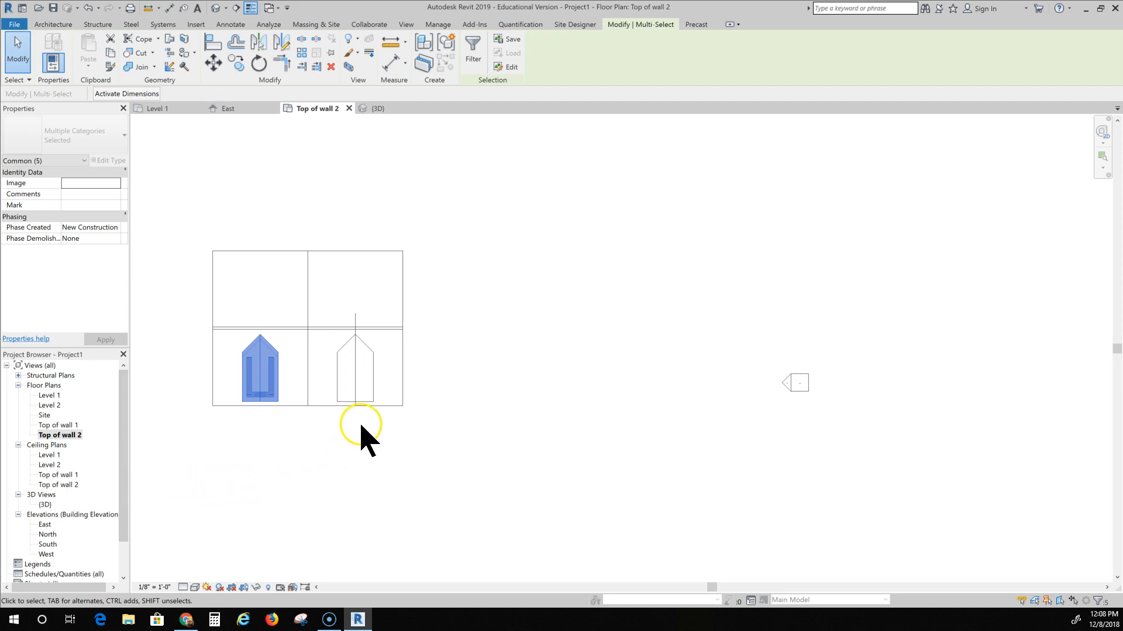
left_click(377, 469)
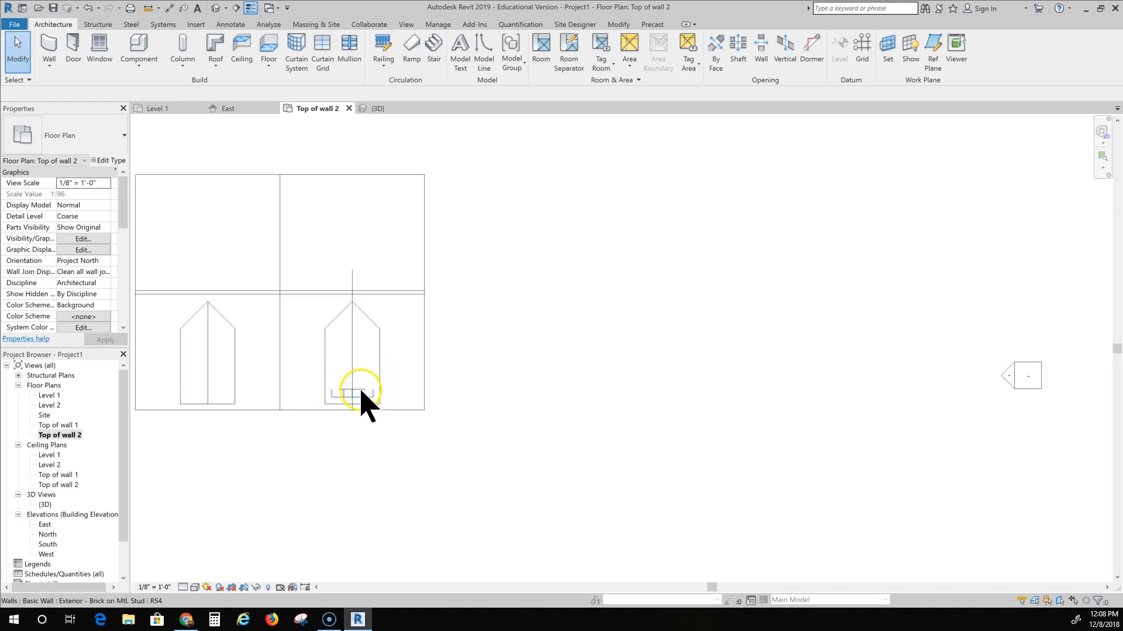
Step: Temporarily hide the original dormer's roof in the Top of wall 2 plan
scroll(363, 401, "up", 4)
left_click(358, 398)
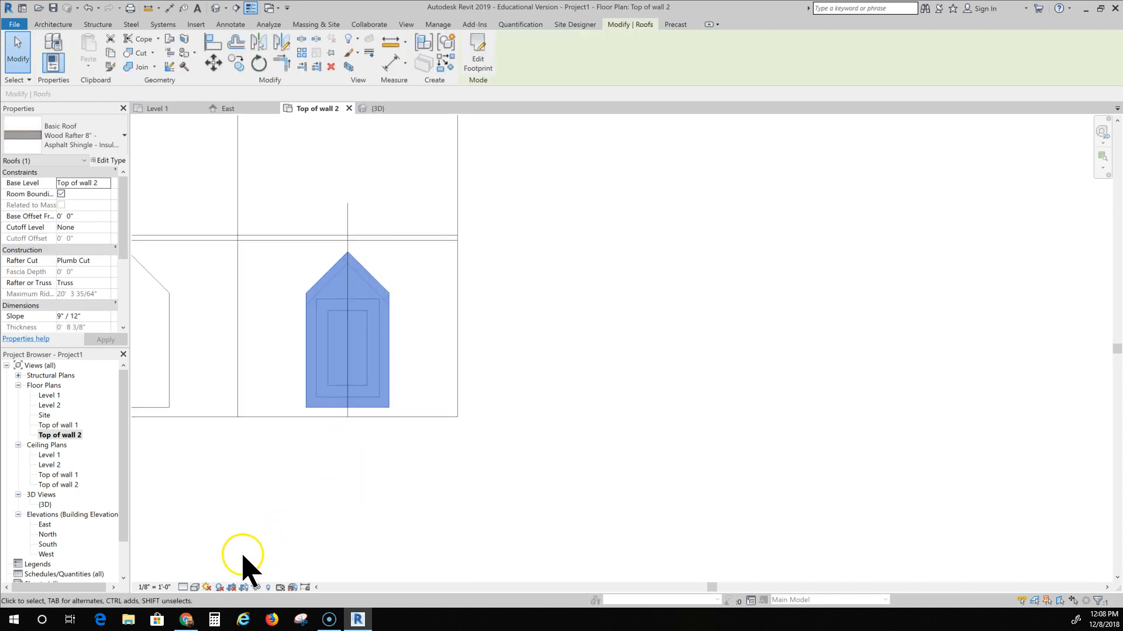
left_click(256, 587)
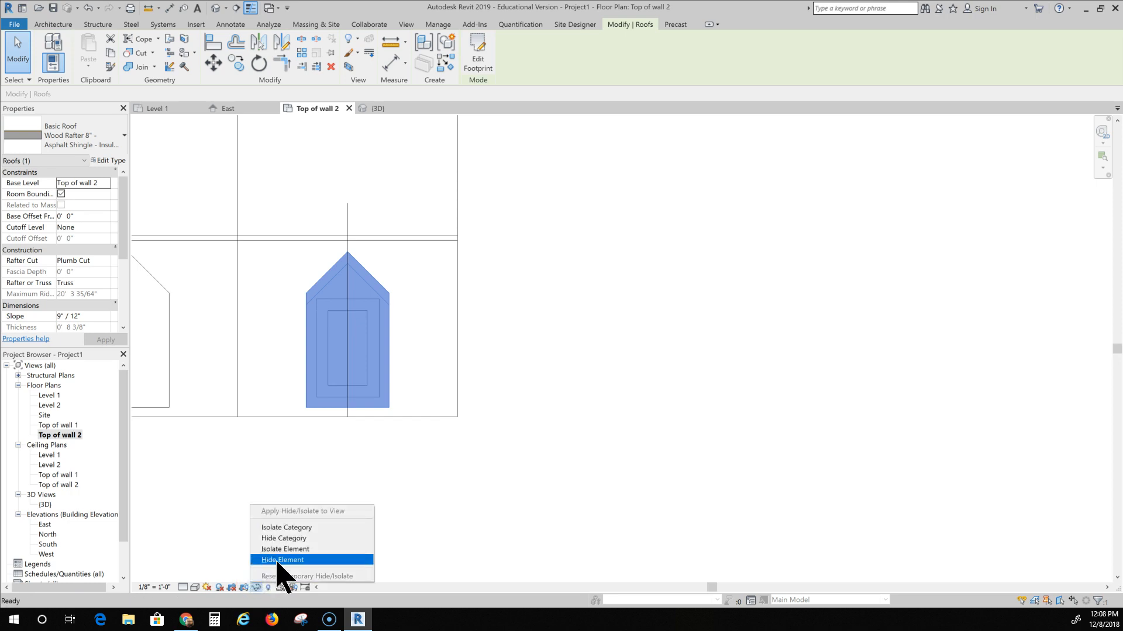
left_click(292, 558)
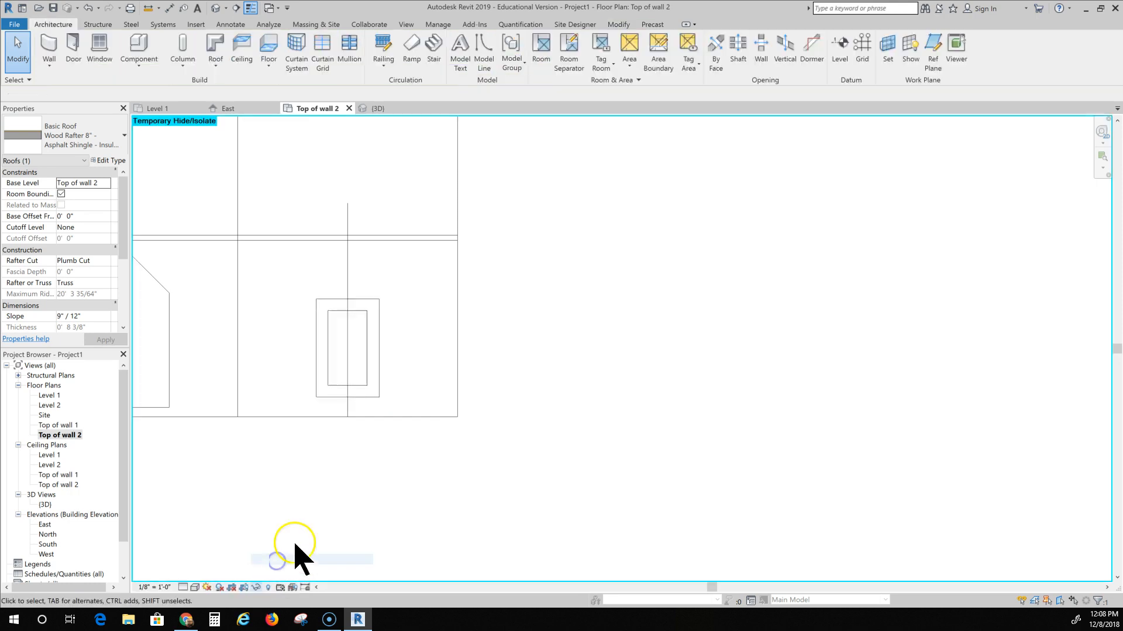
Step: Mirror a copy of the original dormer's ridge-side wall about the house's central detail line into the second dormer
left_click(358, 308)
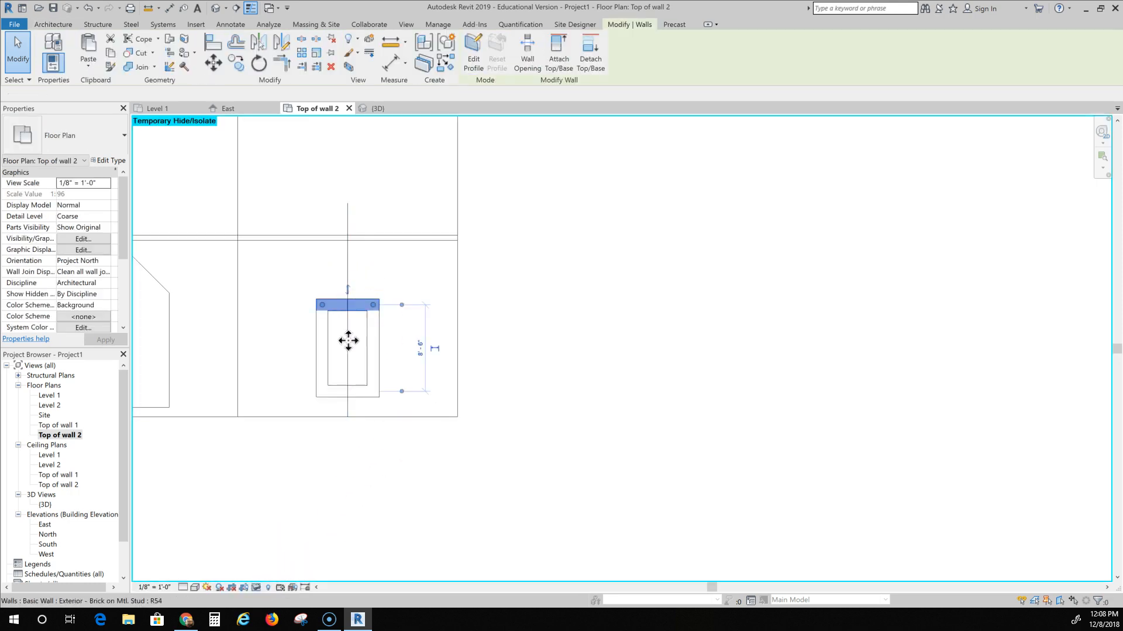
left_click(279, 43)
left_click(238, 416)
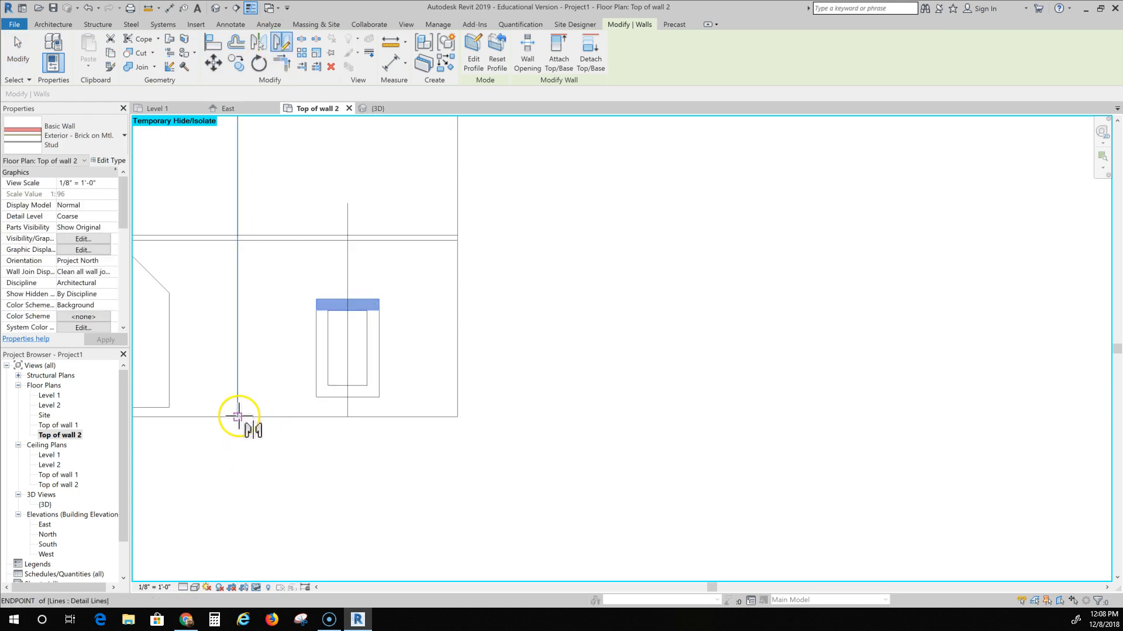
left_click(233, 250)
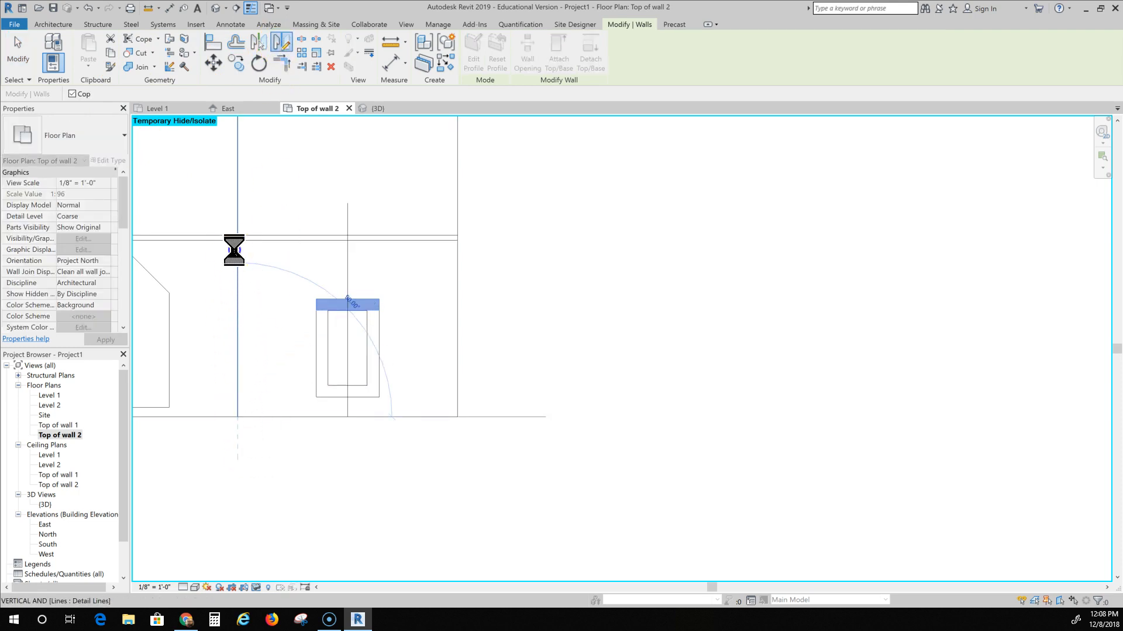
middle_click_drag(244, 486, 231, 514)
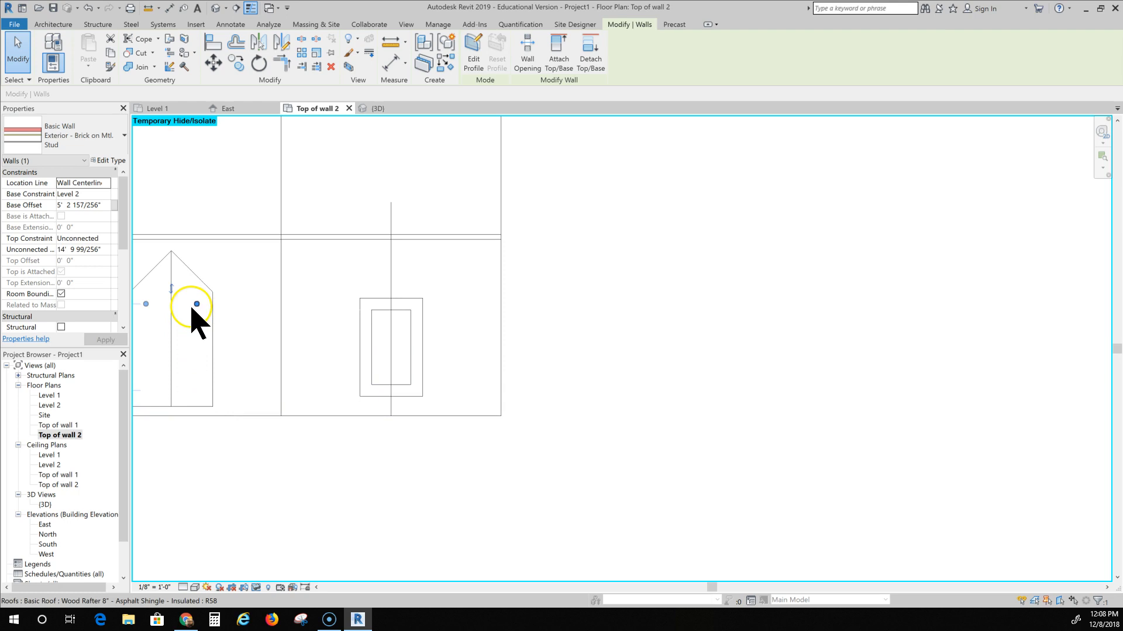
left_click(325, 433)
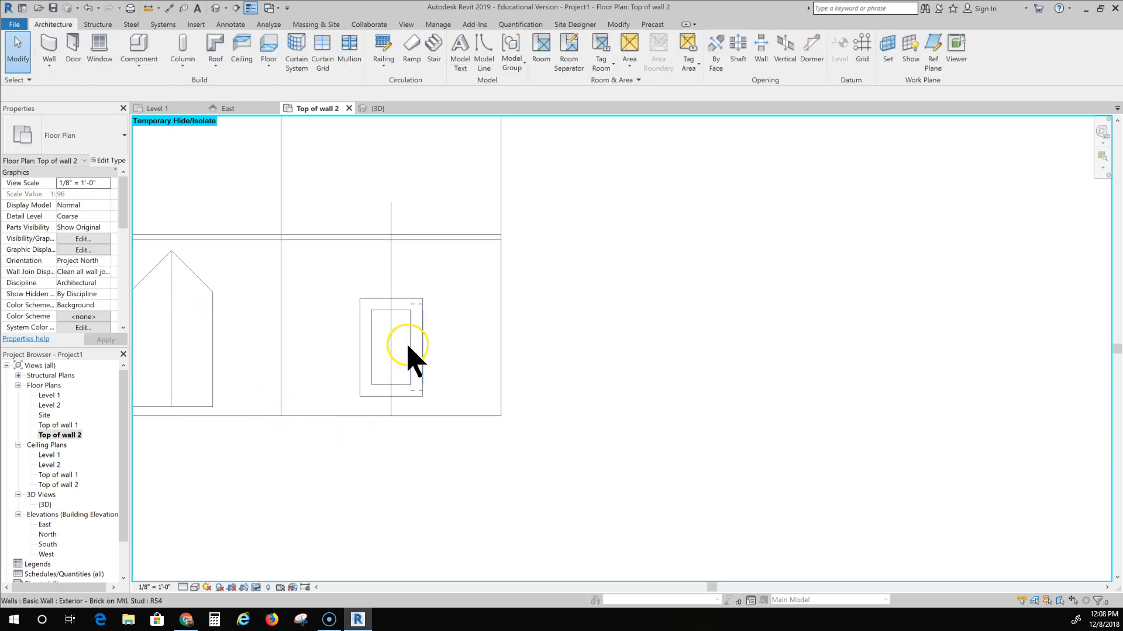
Step: Temporarily hide the mirrored dormer's roof in the floor plan as well
middle_click_drag(314, 489, 424, 475)
middle_click_drag(351, 502, 406, 547)
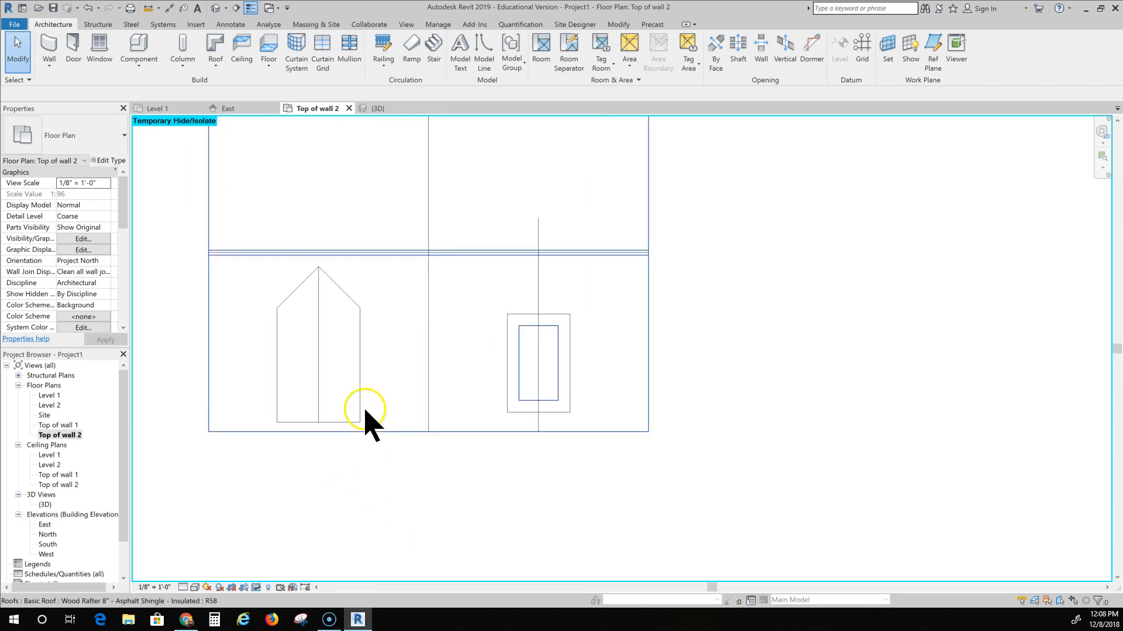
left_click(318, 375)
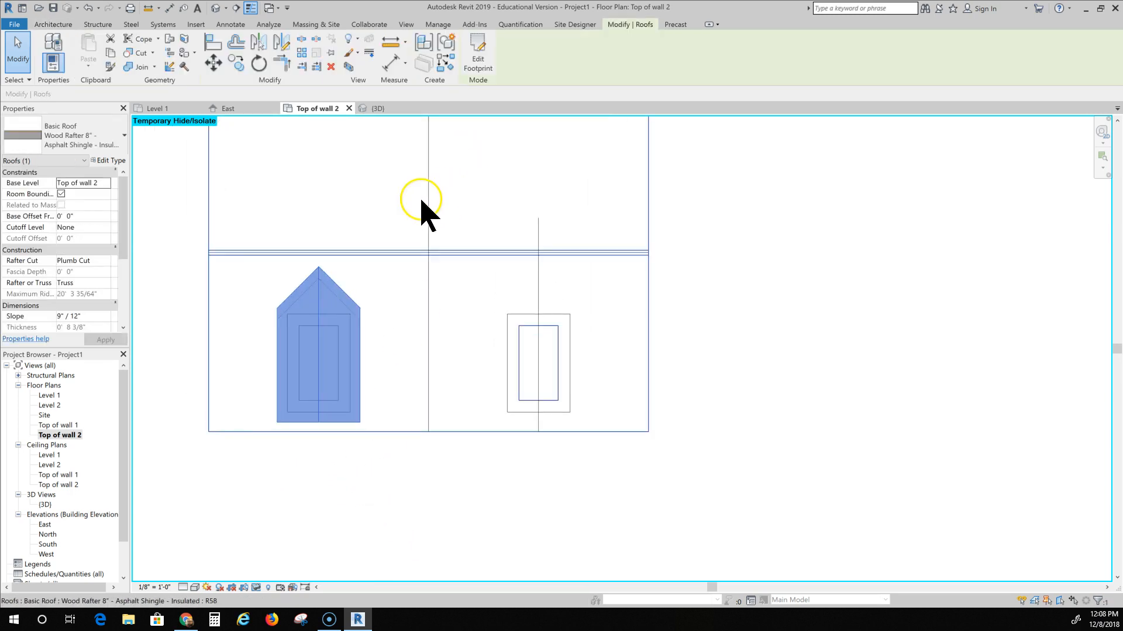
left_click(256, 588)
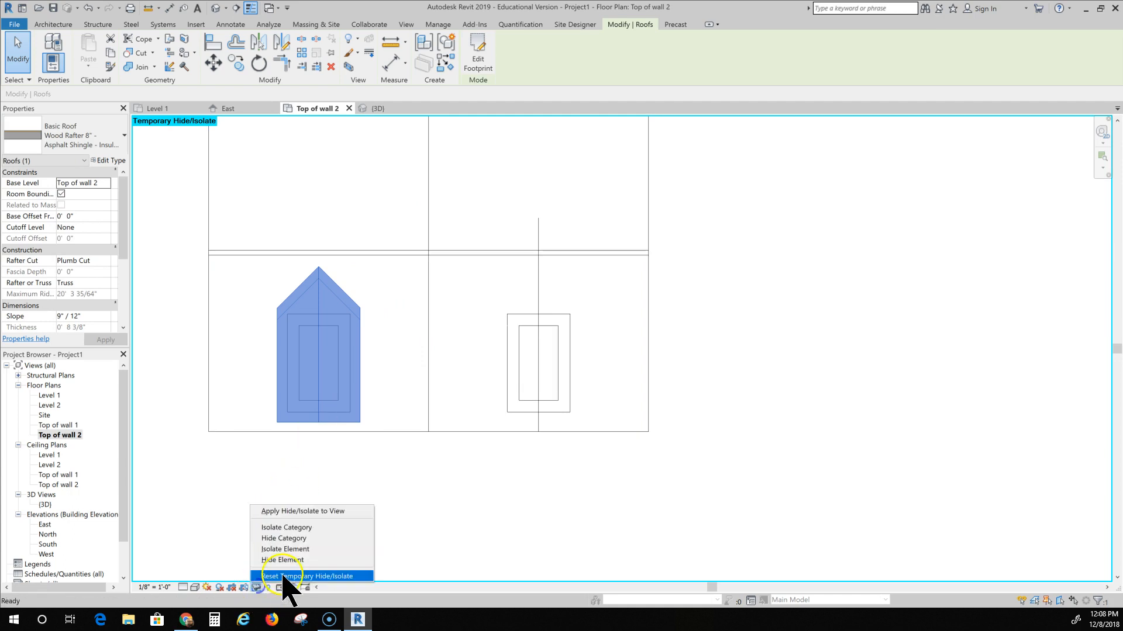
left_click(292, 559)
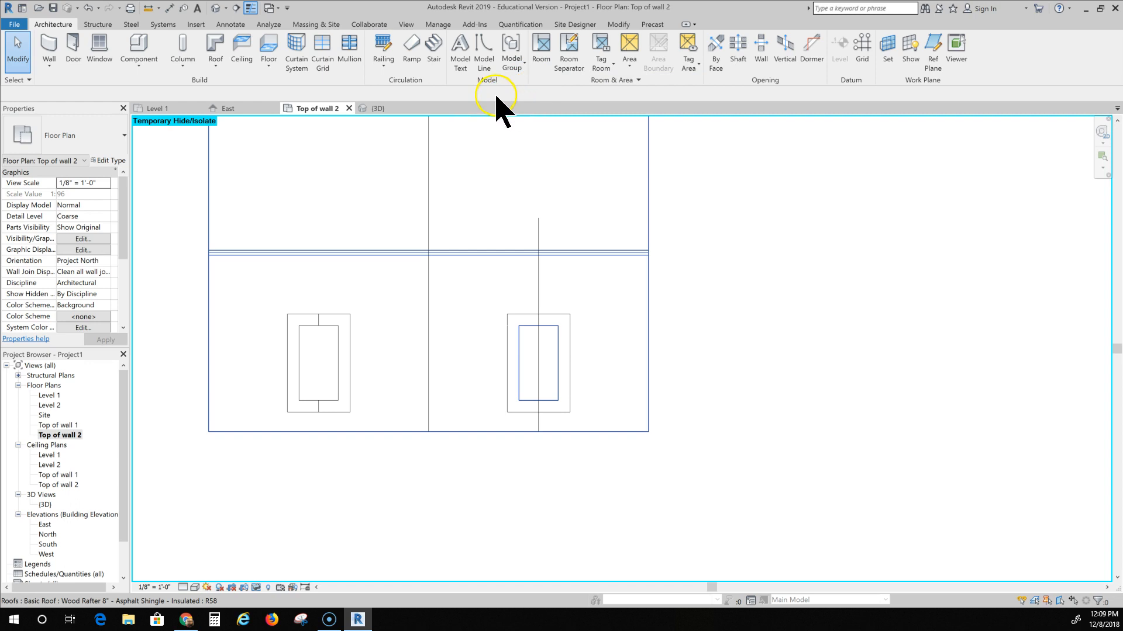
Step: Start a Dormer opening in the main roof and pick the four inner wall edges of the mirrored dormer as its boundary
left_click(813, 49)
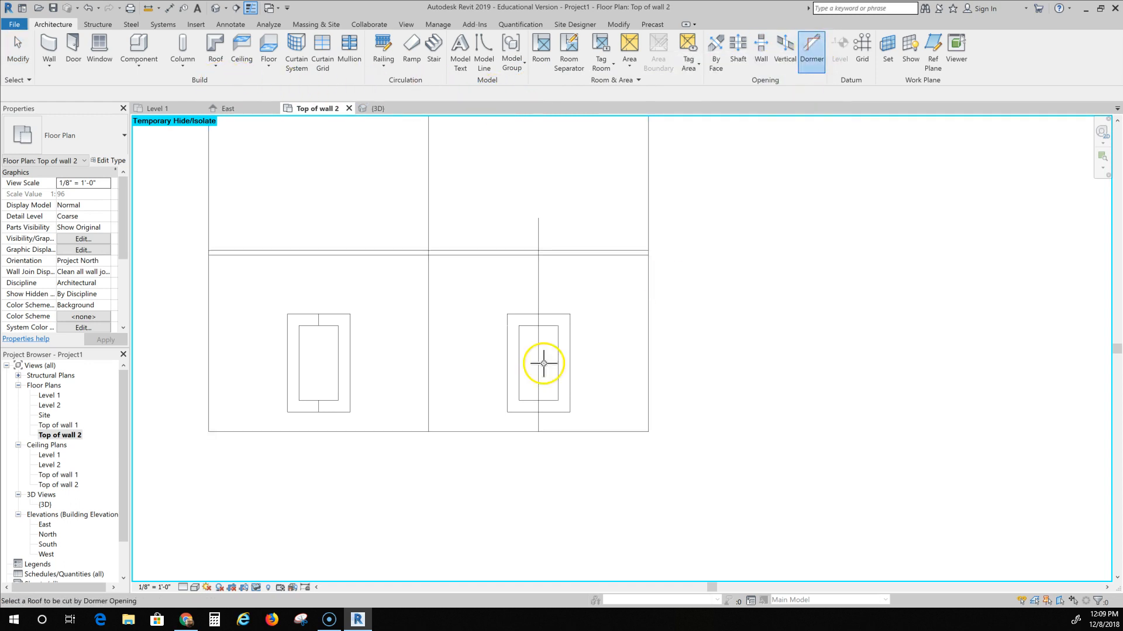
left_click(409, 347)
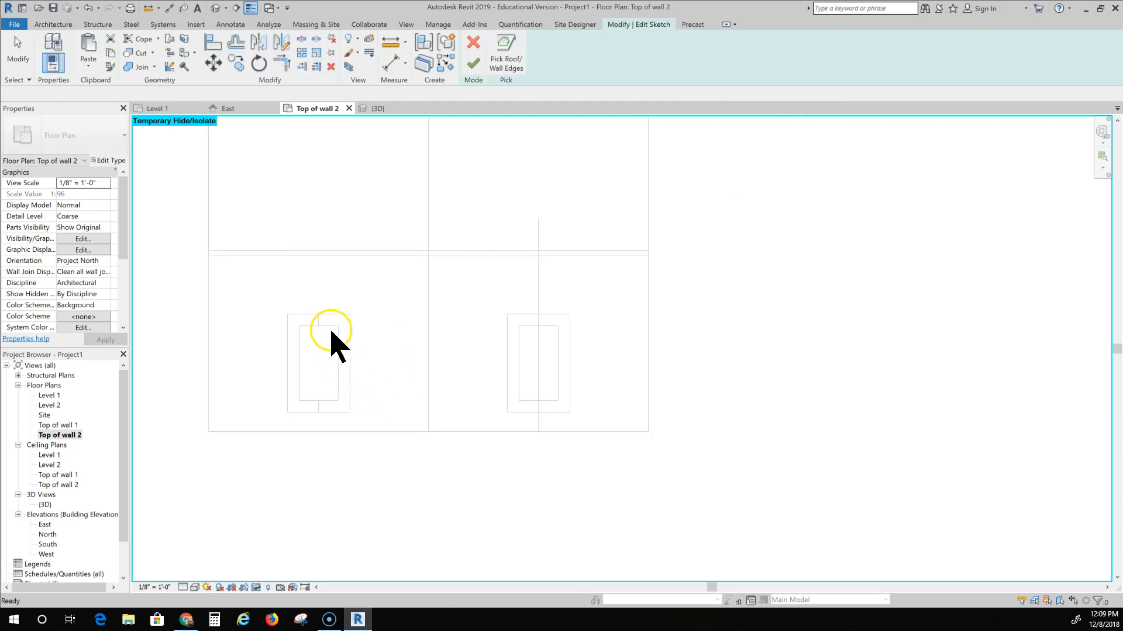
left_click(299, 349)
left_click(339, 351)
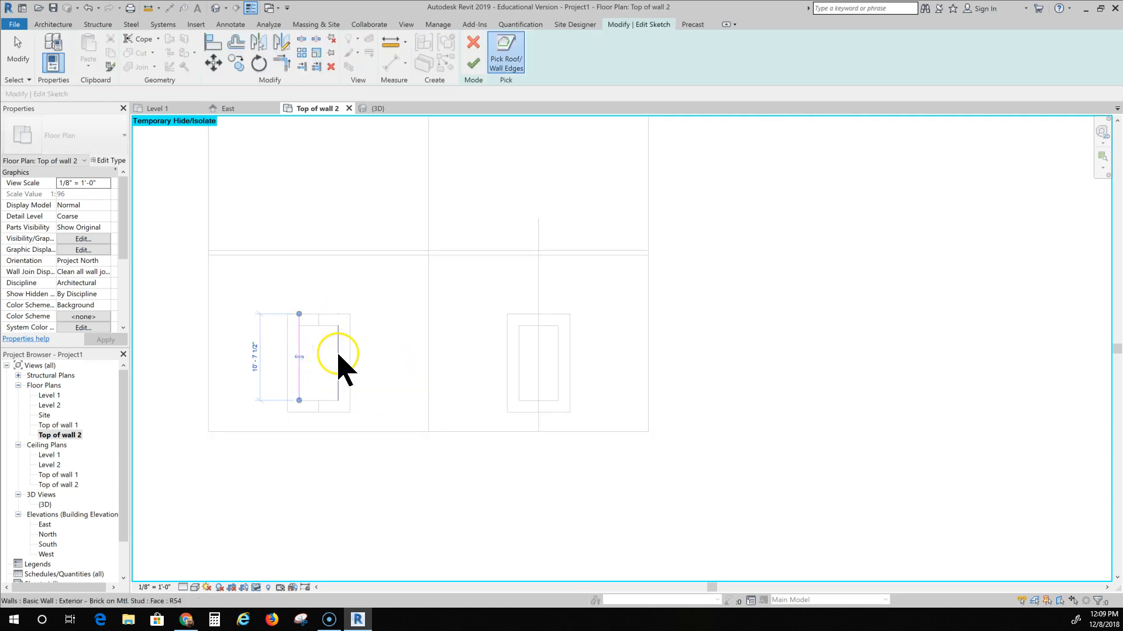
left_click(323, 400)
left_click(320, 325)
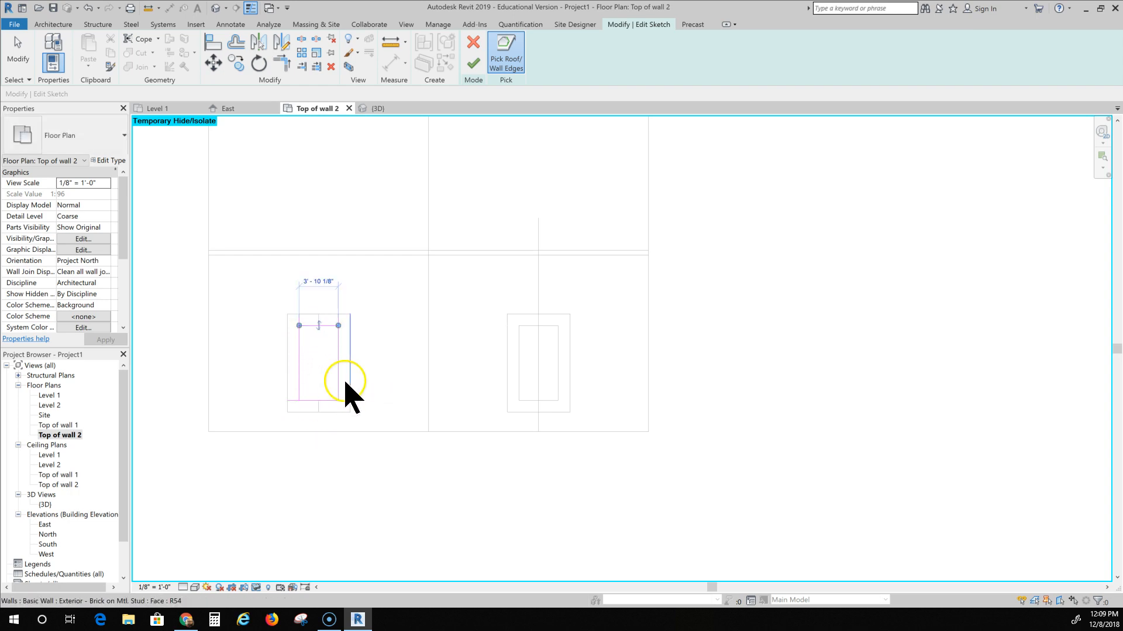
Step: Trim the picked boundary lines into a closed rectangle at the mirrored dormer's inner corners and finish the opening sketch
left_click(283, 65)
left_click(314, 326)
left_click(299, 340)
left_click(329, 326)
left_click(339, 337)
left_click(324, 399)
left_click(337, 385)
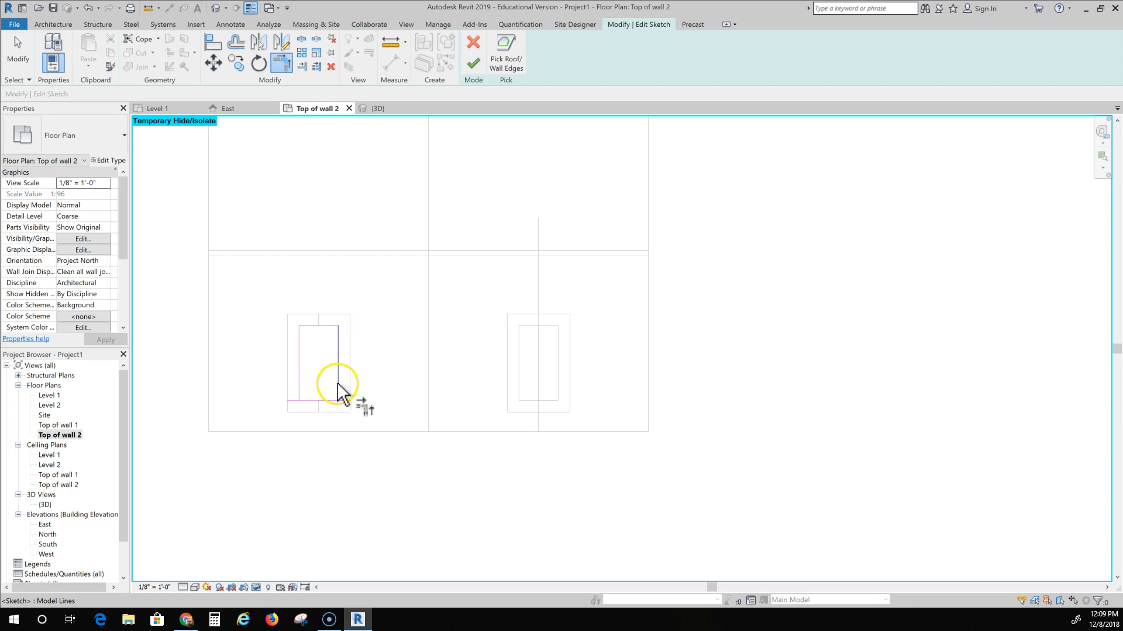
left_click(300, 387)
left_click(307, 401)
left_click(475, 69)
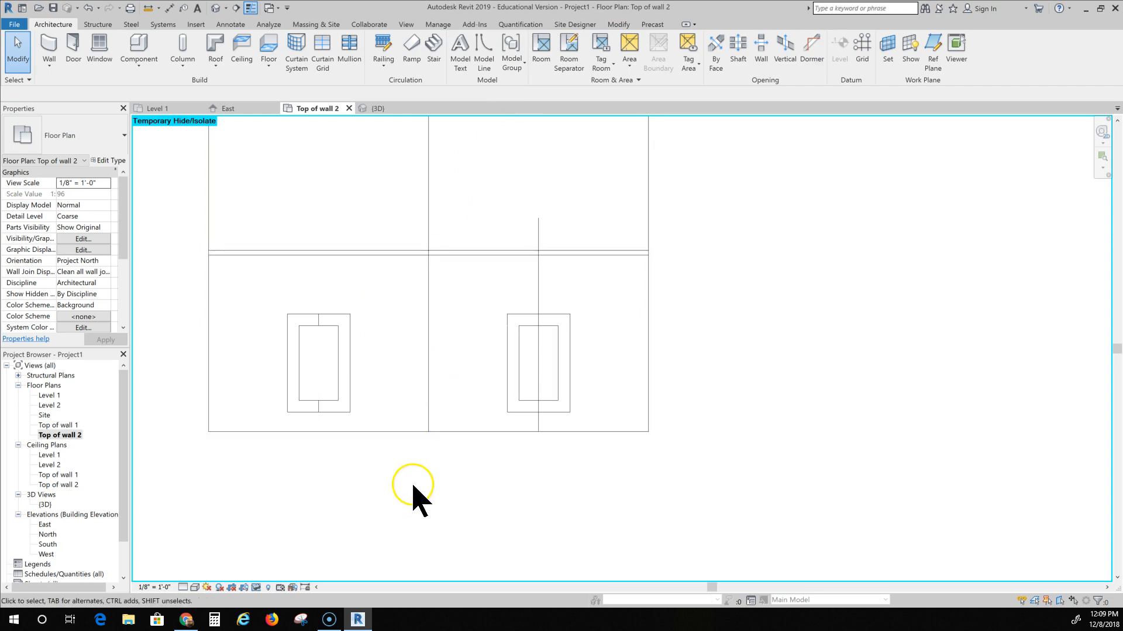
Step: Restore the temporarily hidden dormer roofs in the floor plan and view both dormers from the front in the 3D view
left_click(258, 587)
left_click(276, 578)
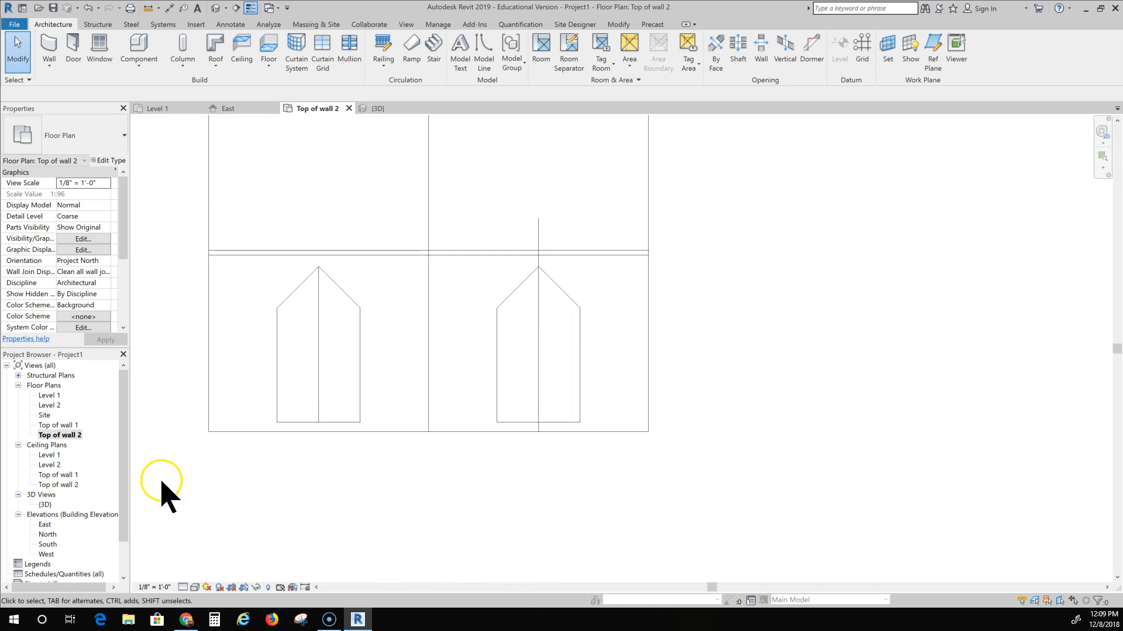
left_click(47, 505)
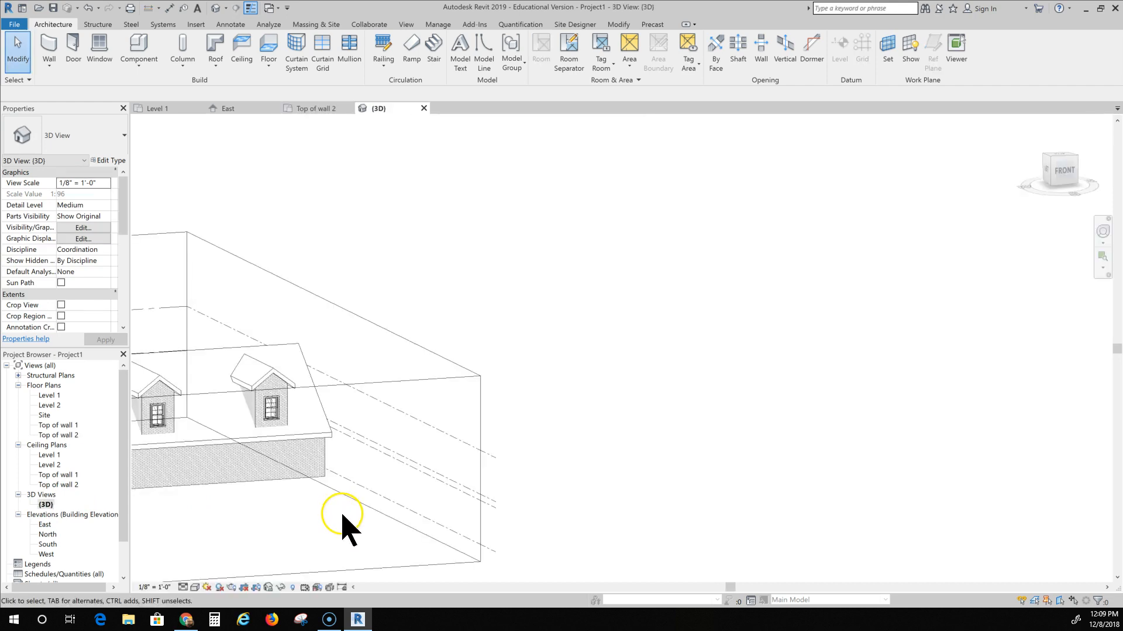
middle_click_drag(317, 511, 478, 494, "shift")
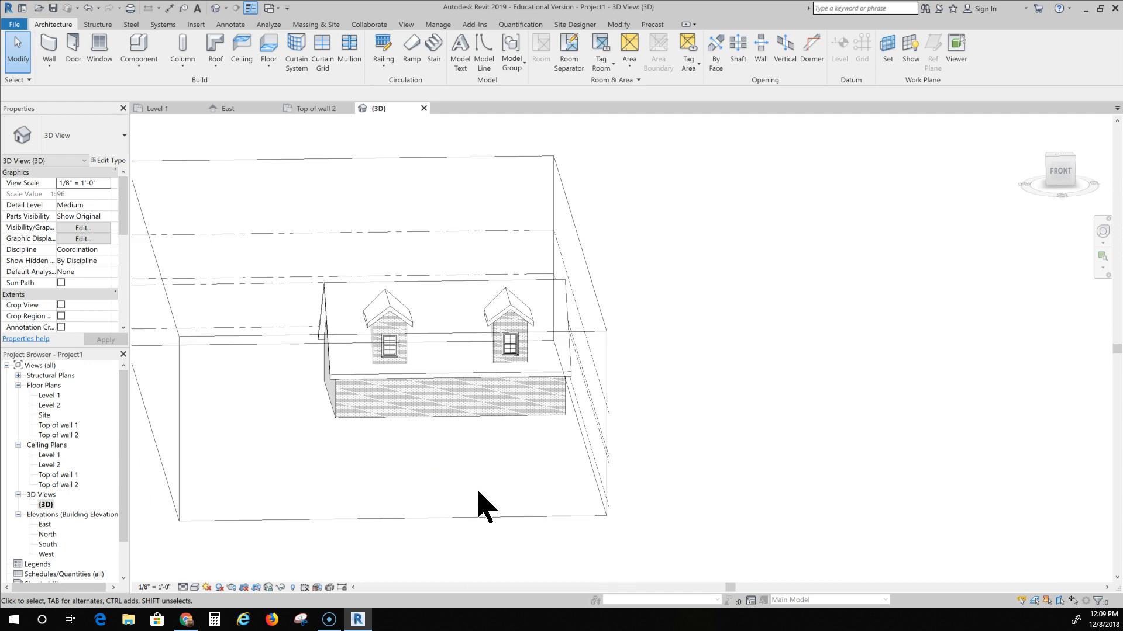